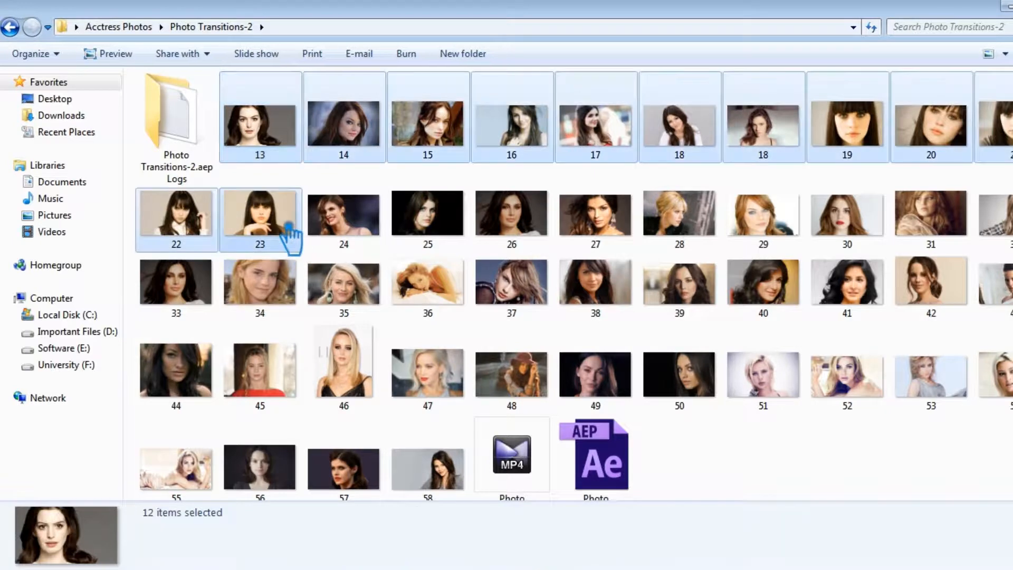
Step: Import the selected photos 13 to 23 into the After Effects project's JPG folder and add them all as layers in Pre-comp 1
drag(293, 247, 58, 219)
click(680, 323)
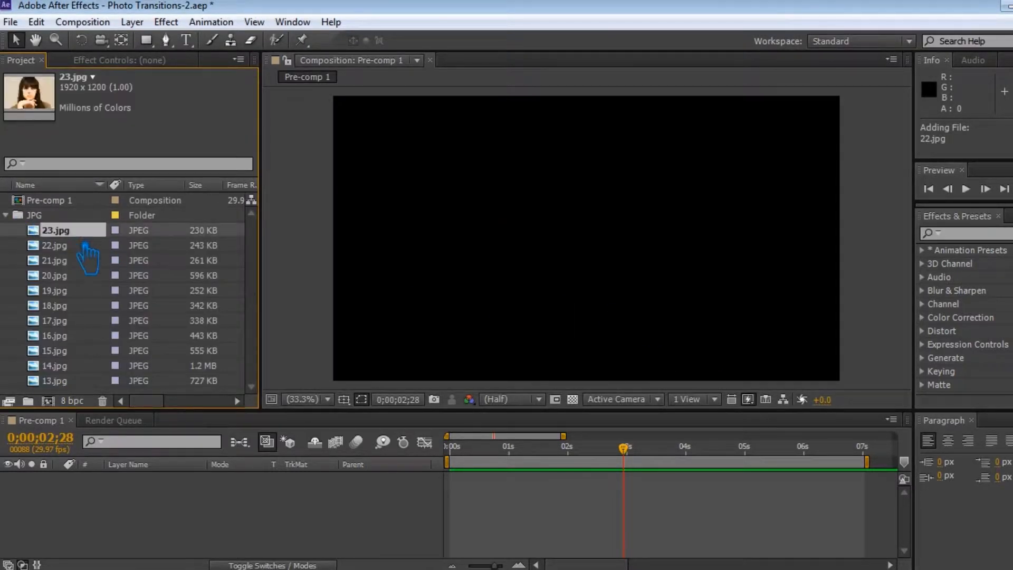
shift+click(70, 382)
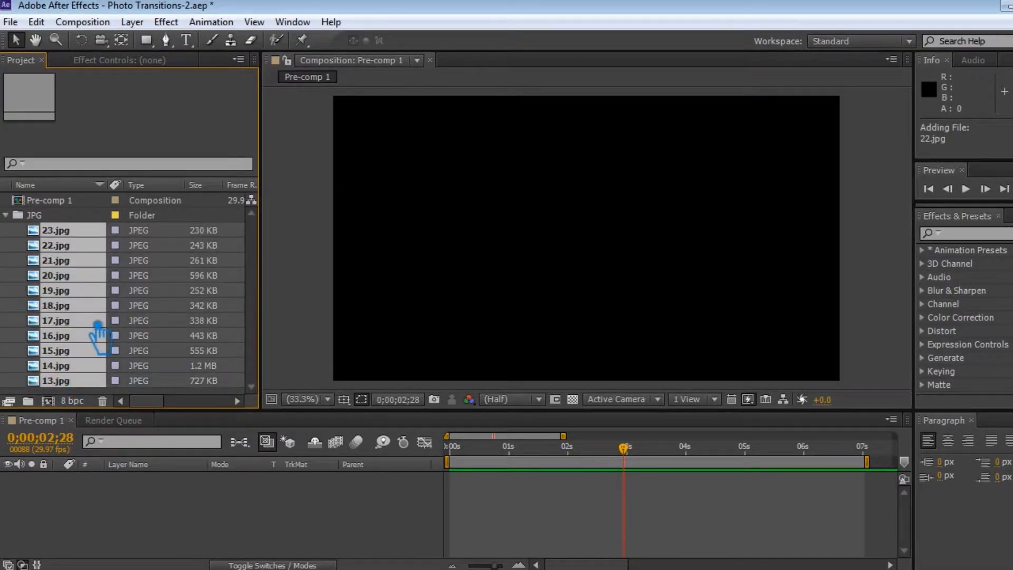
drag(72, 279, 69, 205)
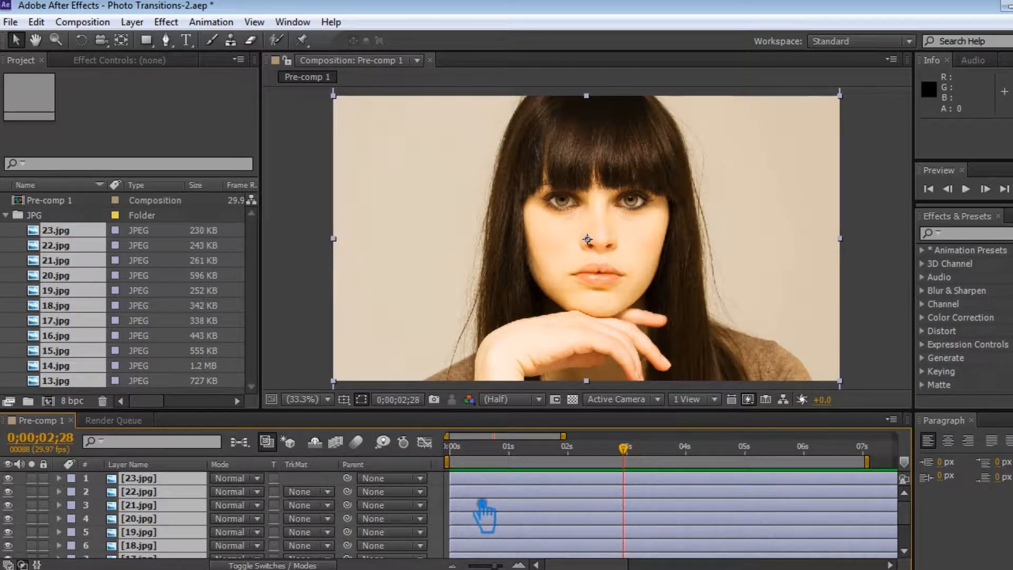
Step: Deselect the photo layers, save the project and collapse the JPG folder
click(450, 496)
key(ctrl+s)
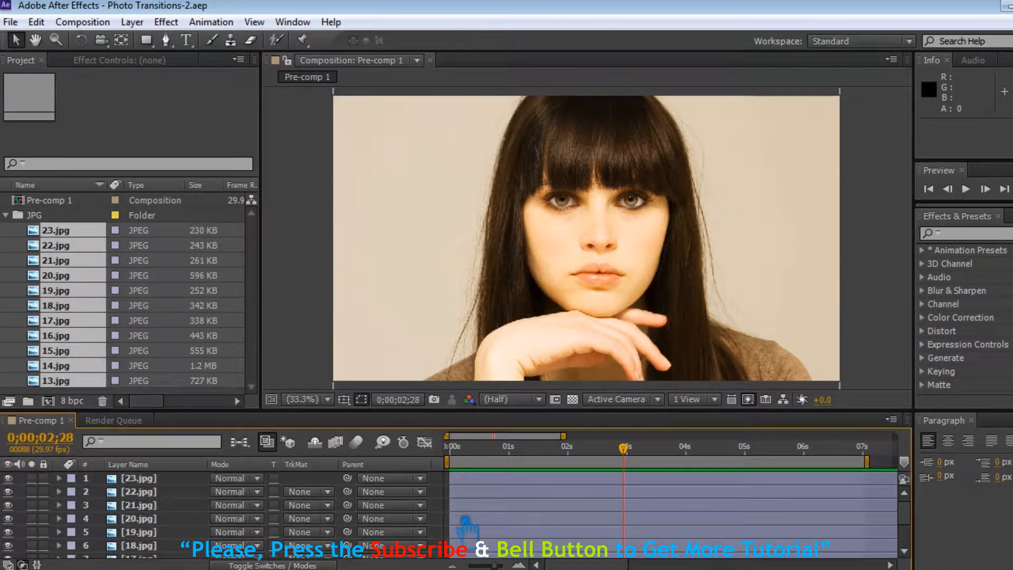
click(24, 215)
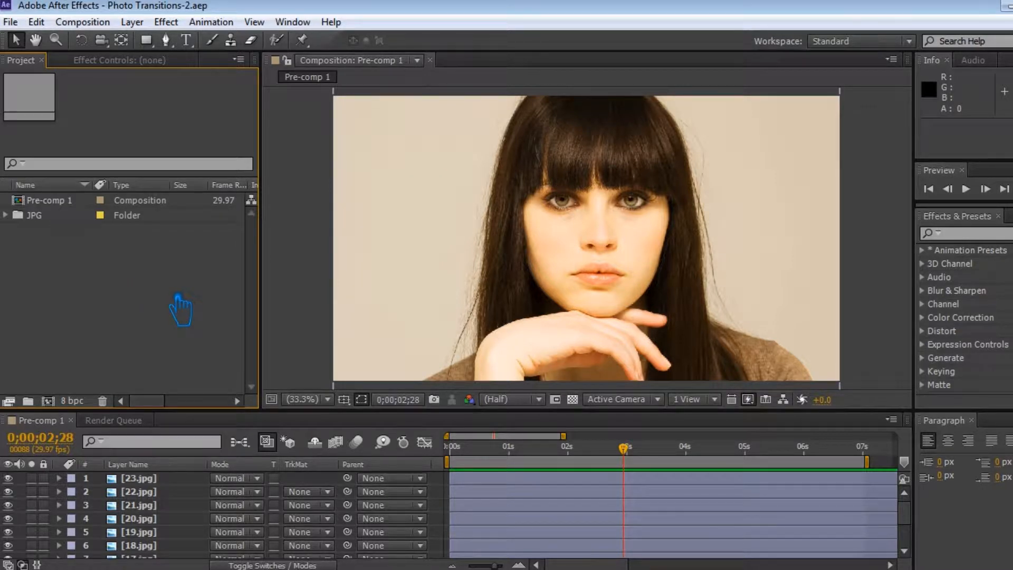
Step: Draw a small blue square on a new shape layer, overlapping the upper-left corner of the composition frame
click(146, 40)
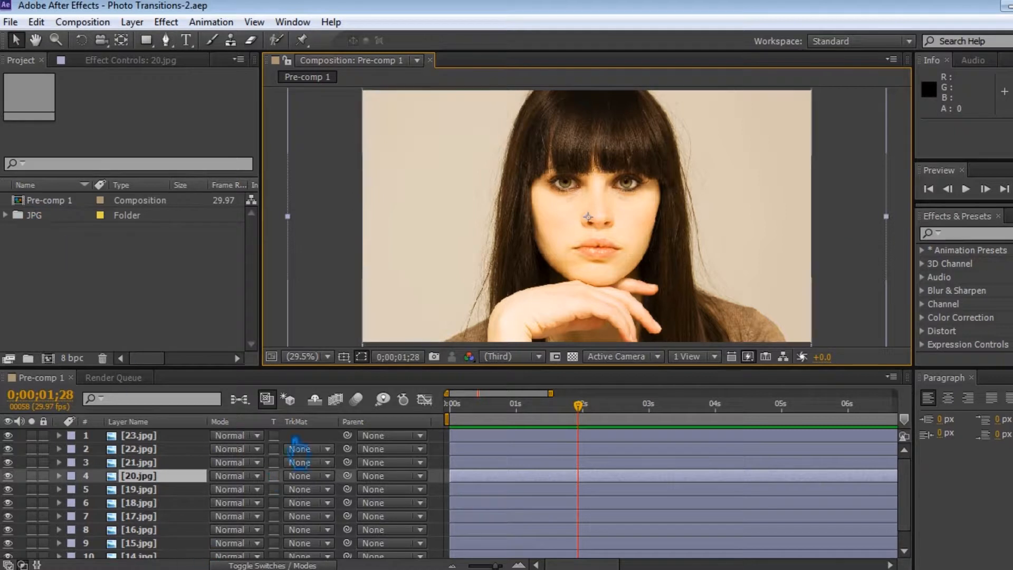
click(448, 455)
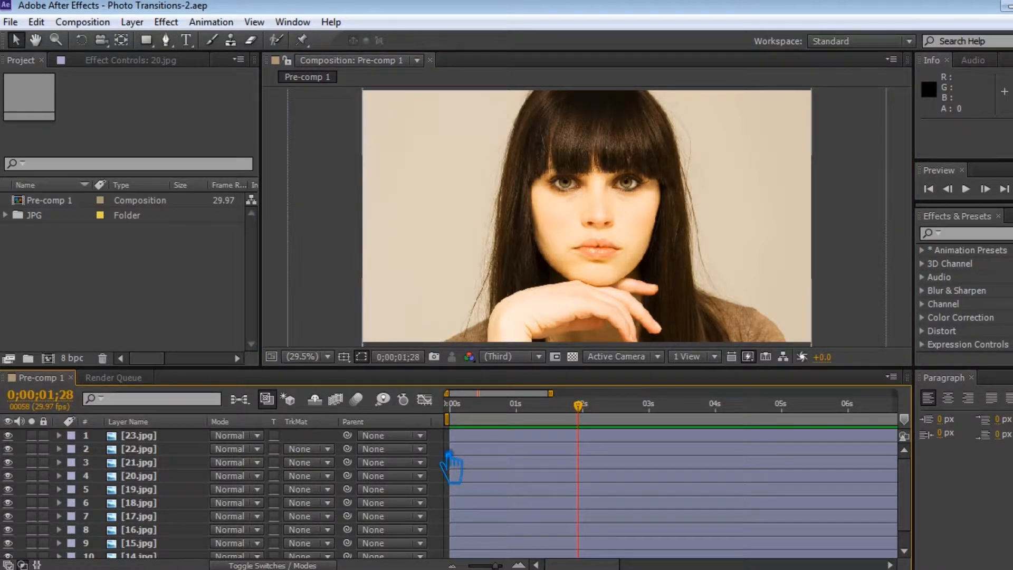
click(148, 41)
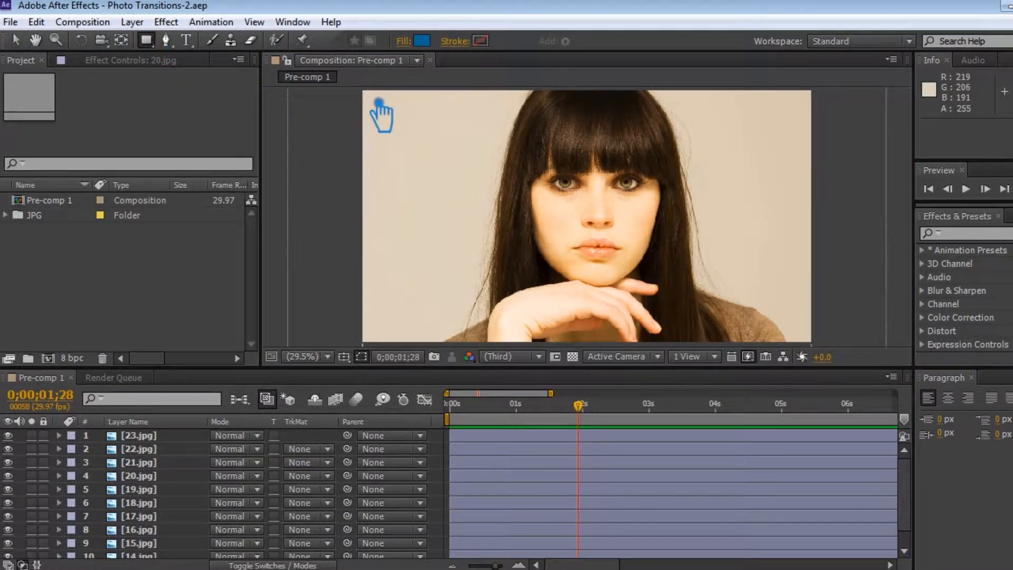
drag(339, 89, 376, 124)
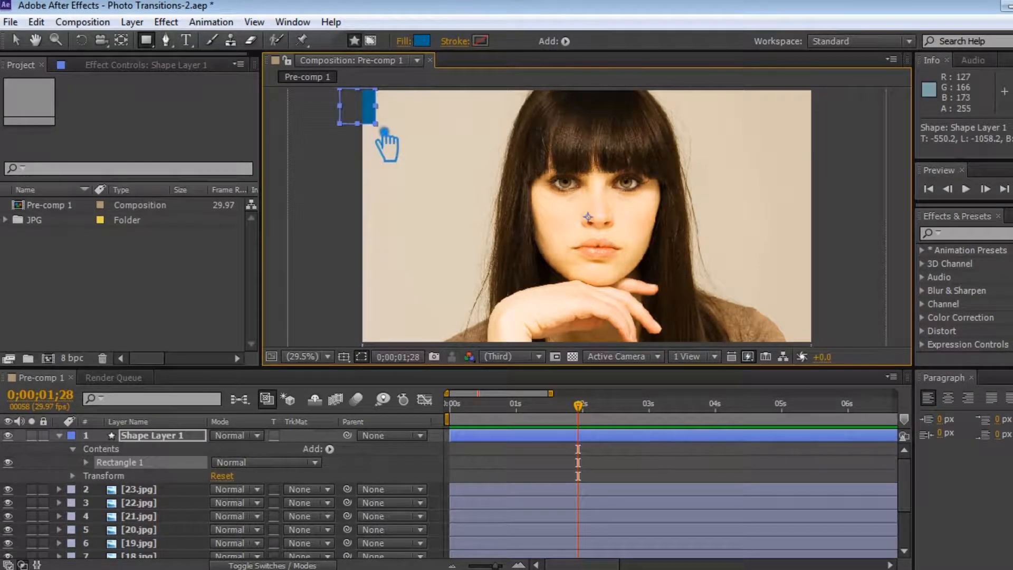
click(15, 40)
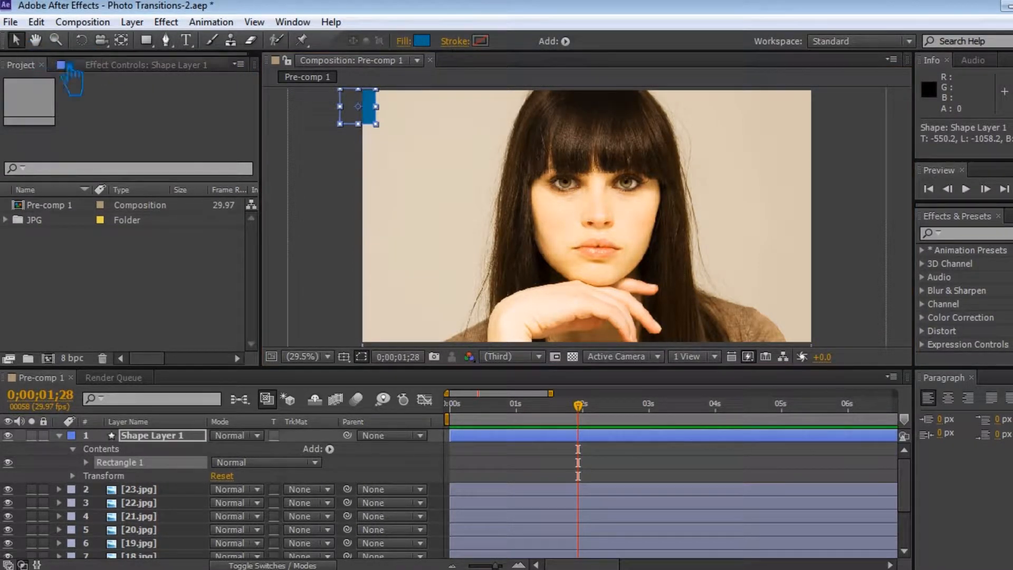
Step: Add a Repeater with 24 copies to the square and shift the shape left so the row spans the whole frame width
key(space)
drag(411, 176, 413, 194)
drag(376, 136, 387, 121)
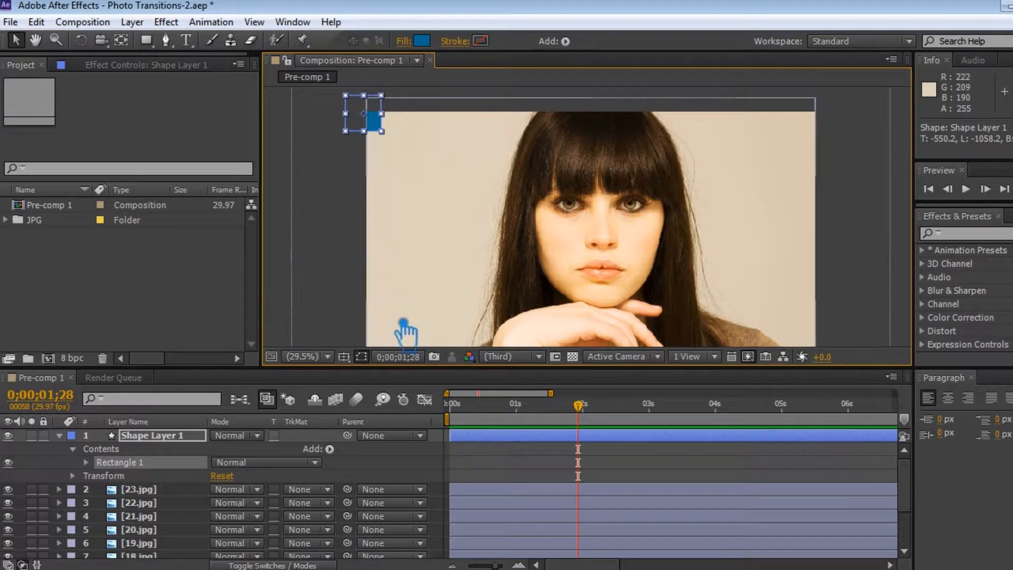
click(330, 448)
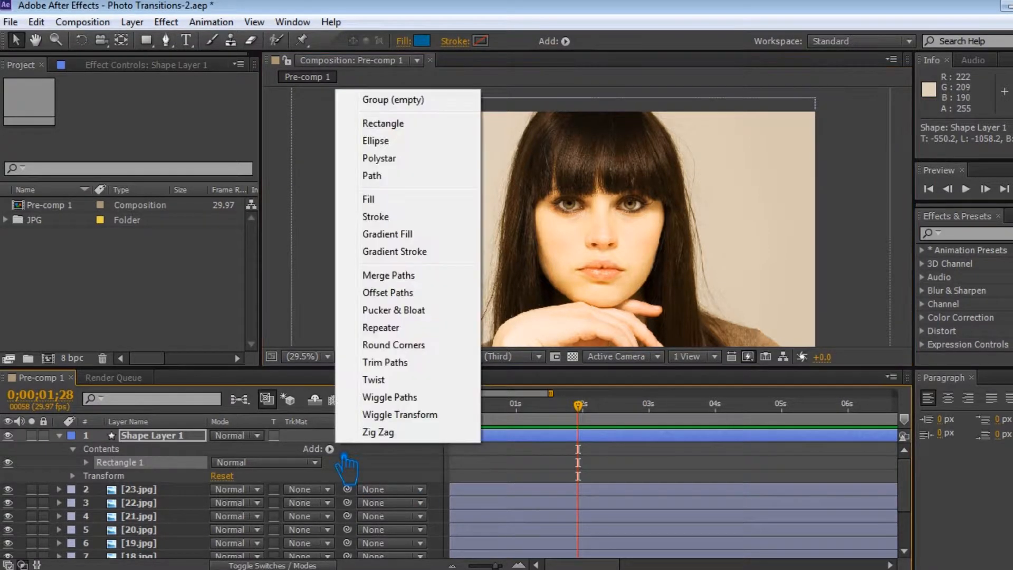
click(417, 327)
click(99, 515)
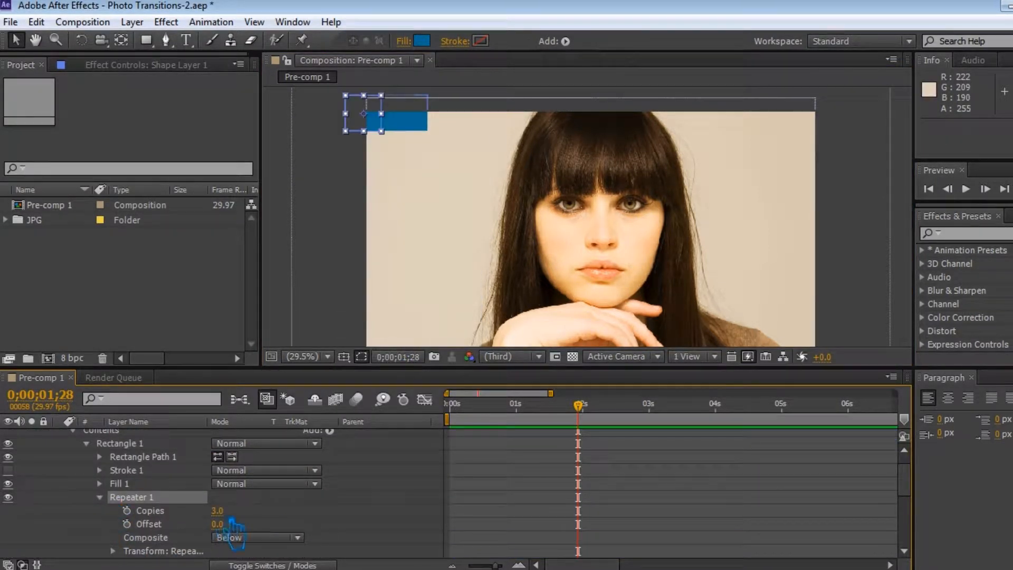
scroll(295, 536, down, 2)
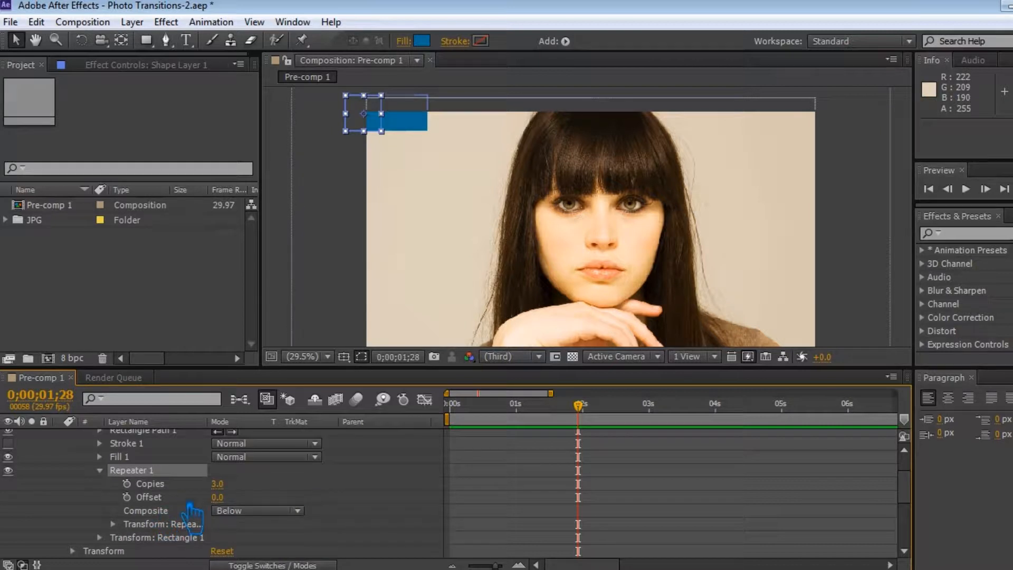
drag(230, 493, 261, 494)
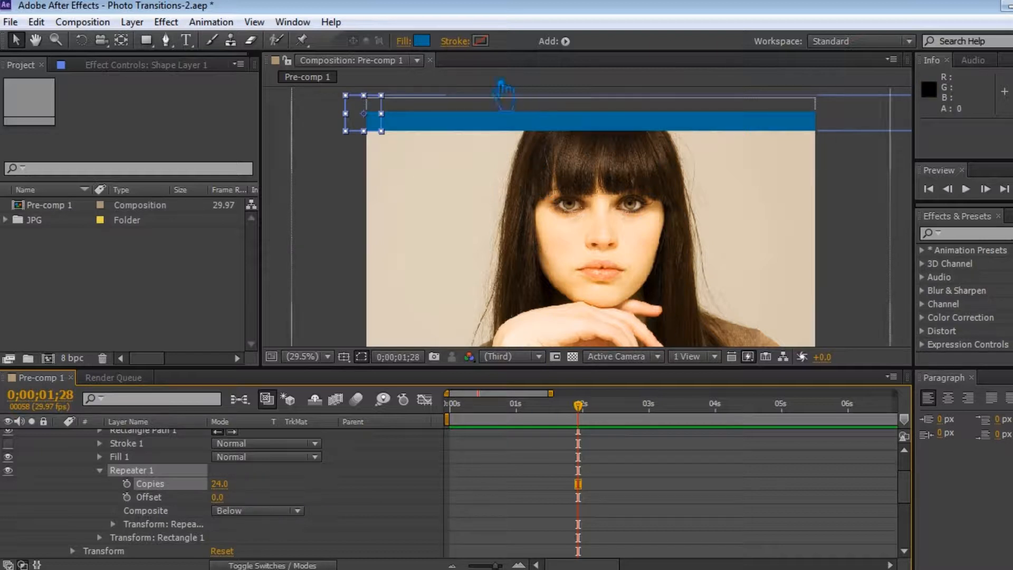
drag(426, 130, 400, 138)
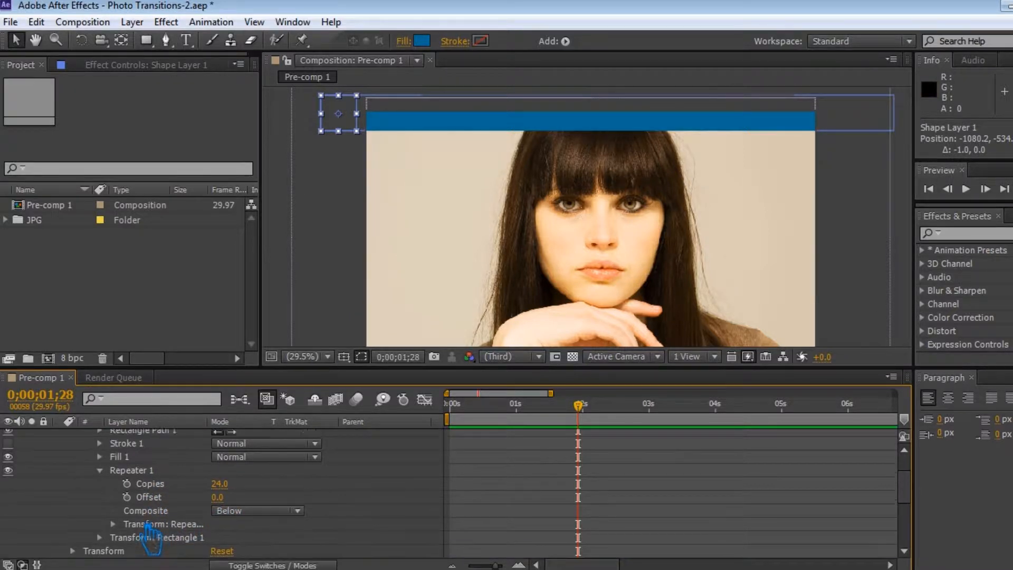
Step: Add a second Repeater to the shape layer and set its transform's horizontal position to 0
scroll(282, 480, up, 3)
click(329, 448)
click(409, 333)
click(100, 552)
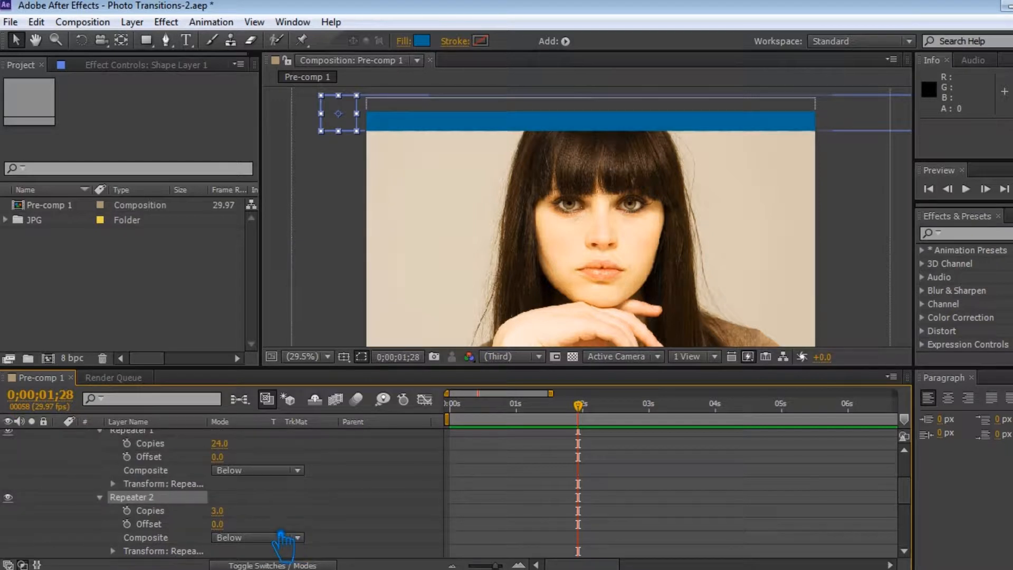
scroll(233, 539, down, 3)
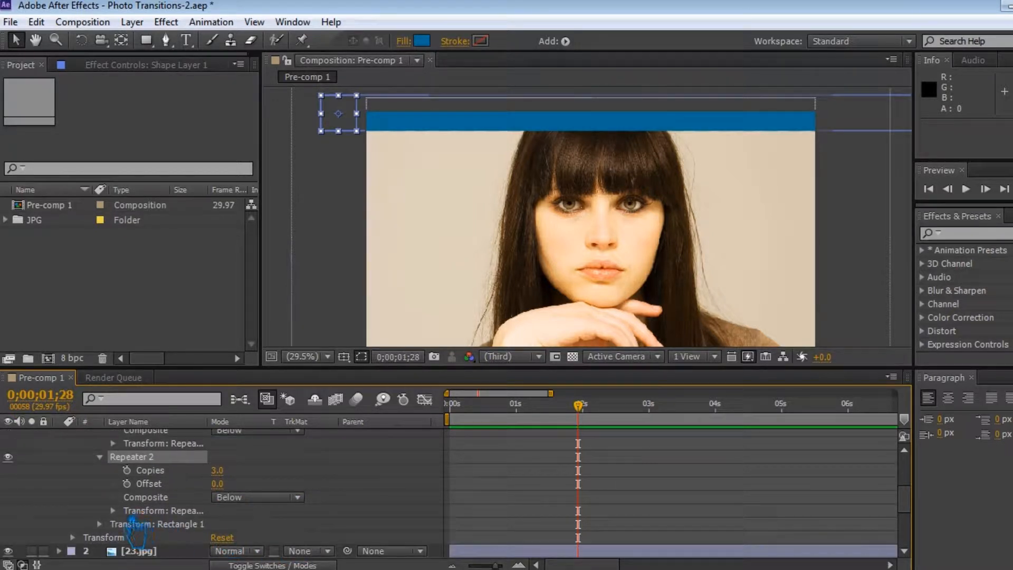
click(113, 511)
click(223, 497)
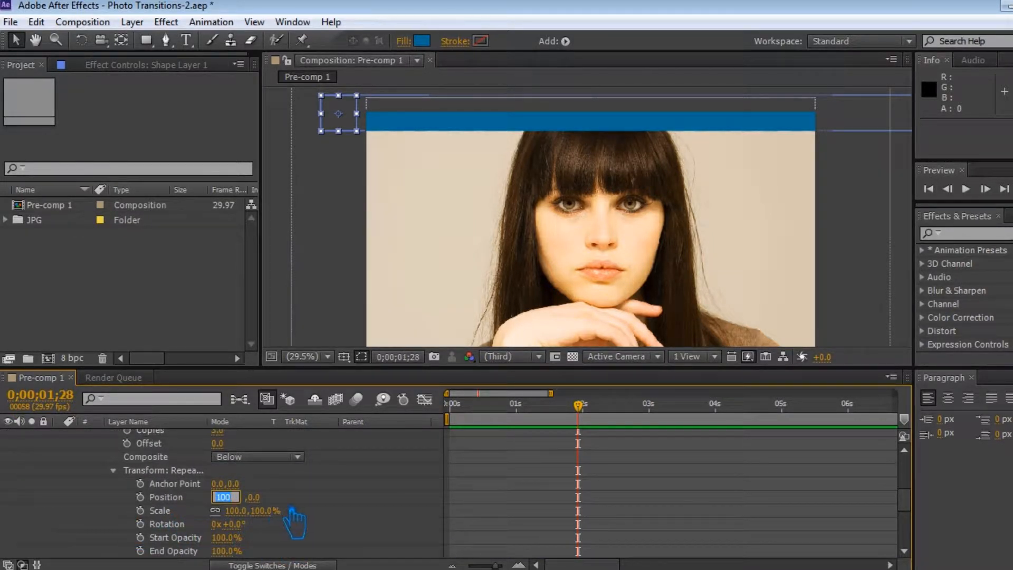
key(Return)
Step: Try a vertical offset on the second repeater, undo it, and set that repeater's copies to 20
drag(247, 505, 370, 511)
key(ctrl+z)
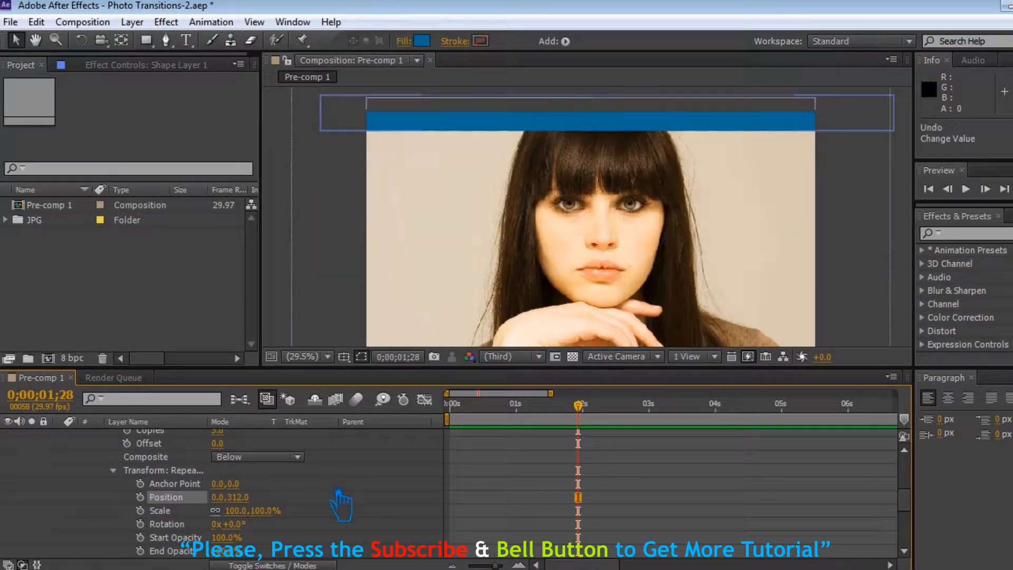
scroll(298, 477, up, 1)
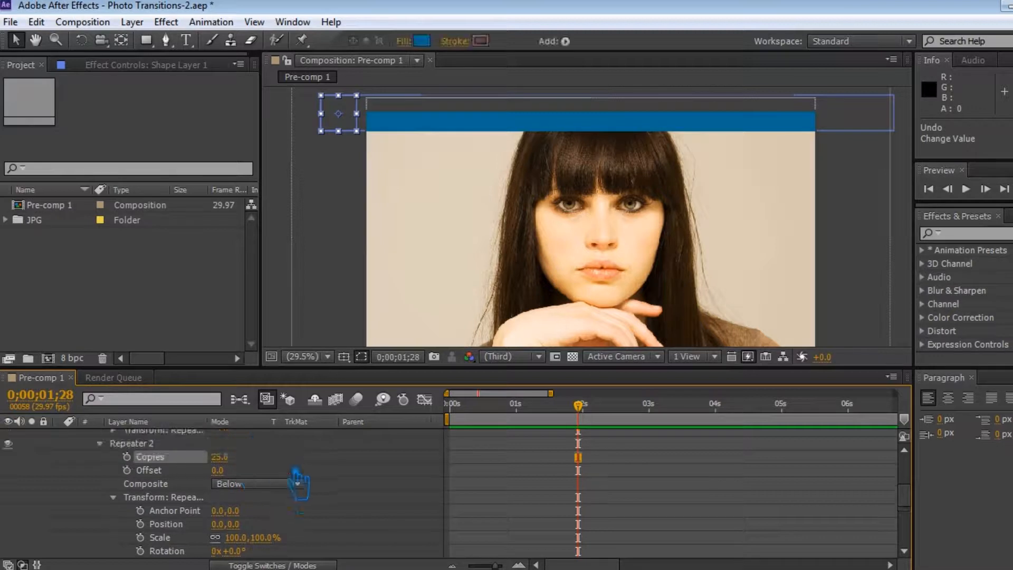
click(220, 457)
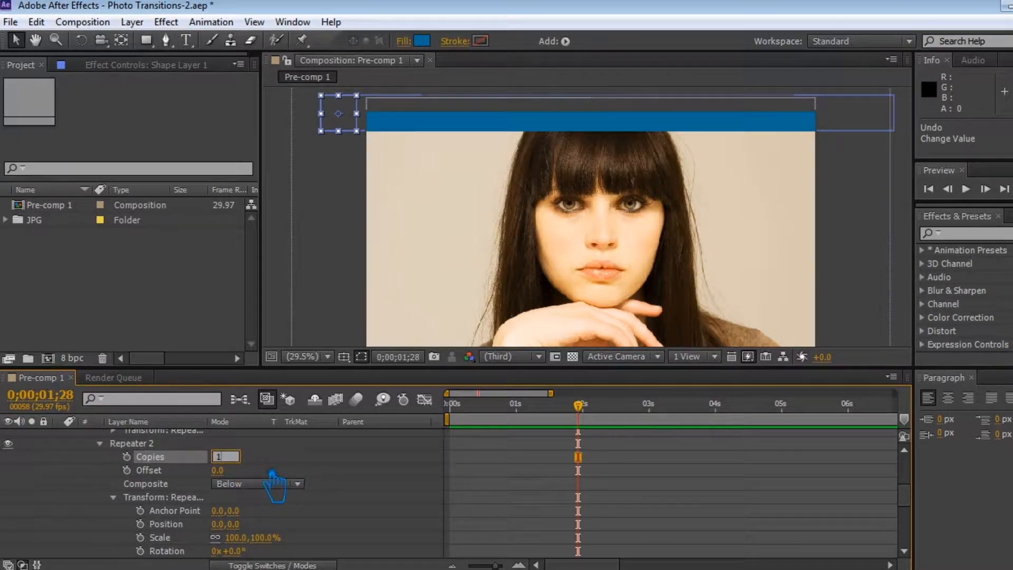
click(291, 467)
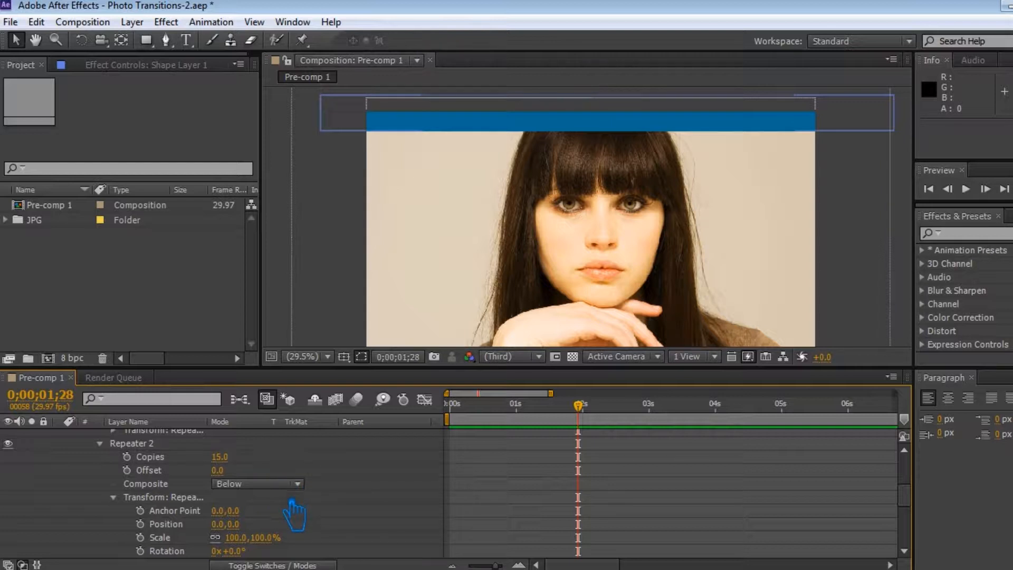
click(220, 457)
Step: Set the second repeater's vertical position to 147 so the repeated rows extend down over the photo
scroll(272, 493, down, 5)
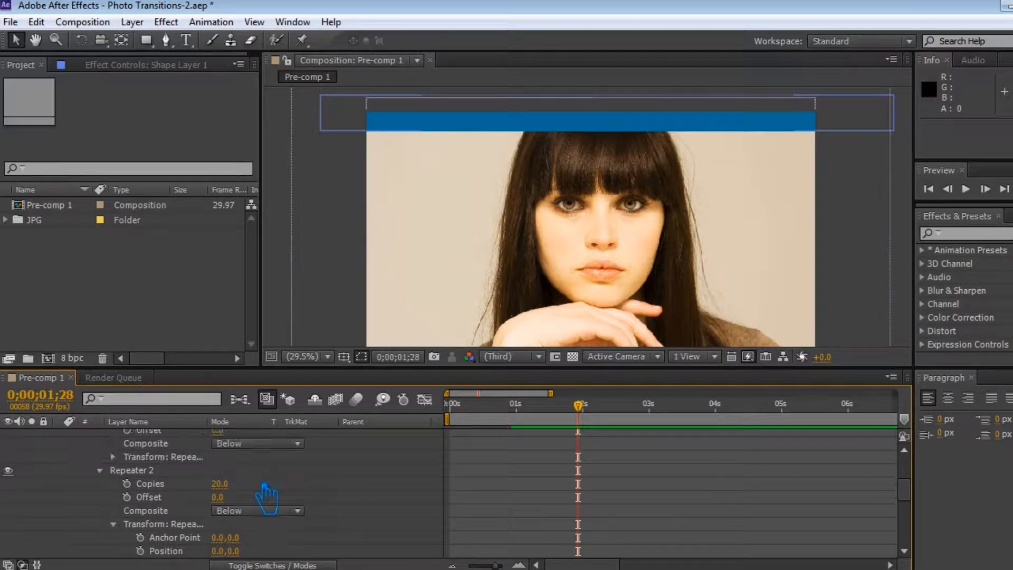
click(251, 458)
text(80)
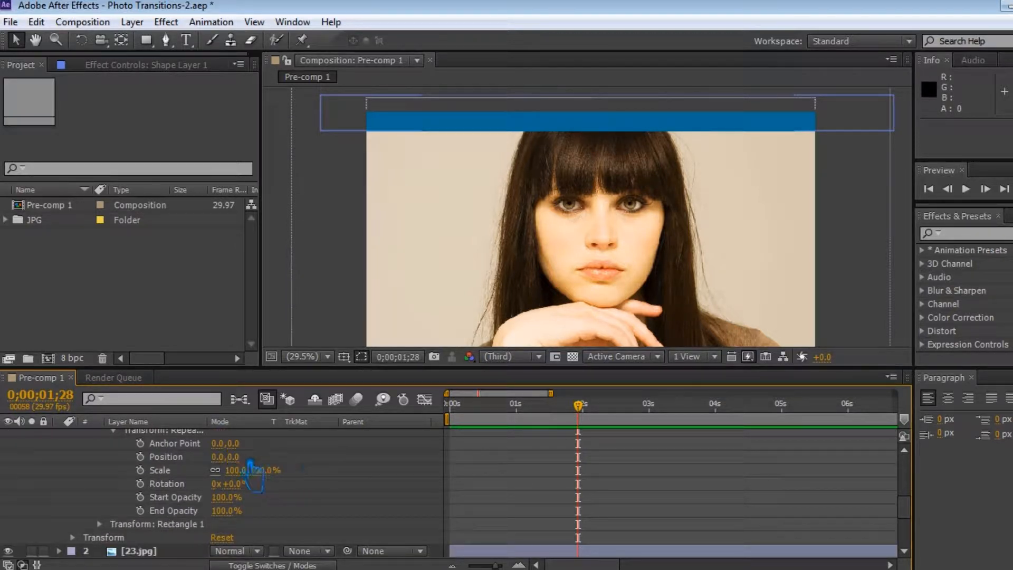
key(Return)
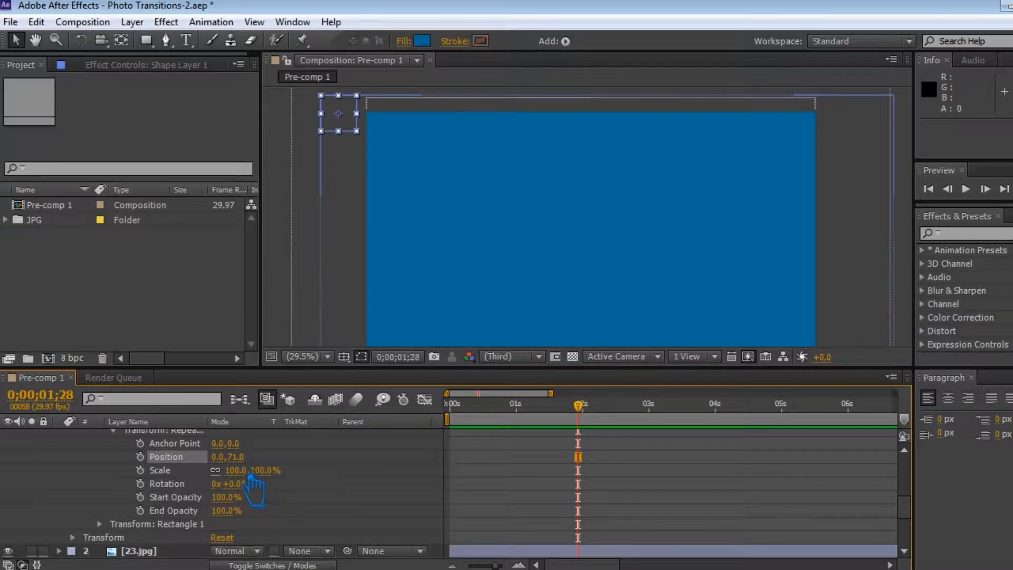
drag(282, 468, 309, 468)
Step: Reduce the second repeater's copies to 10
scroll(305, 480, up, 4)
click(221, 443)
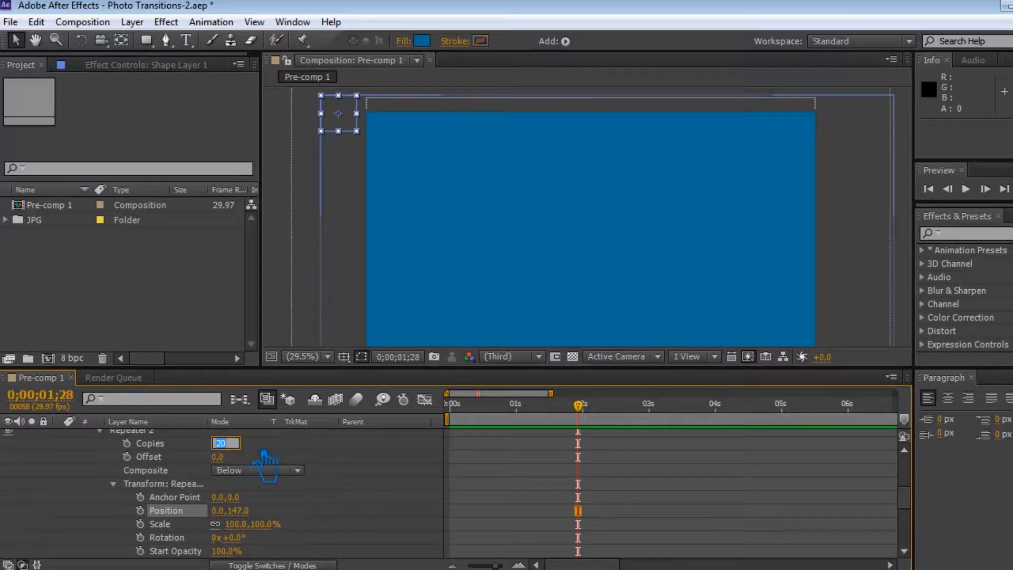
text(10)
key(Return)
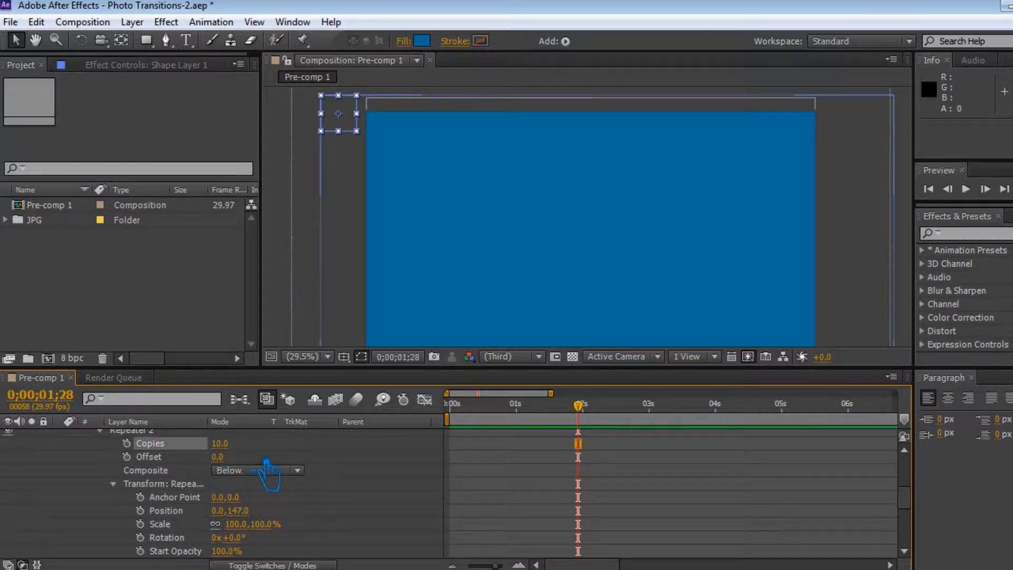
Step: Move the current time to 0;00;01;00
scroll(275, 477, up, 7)
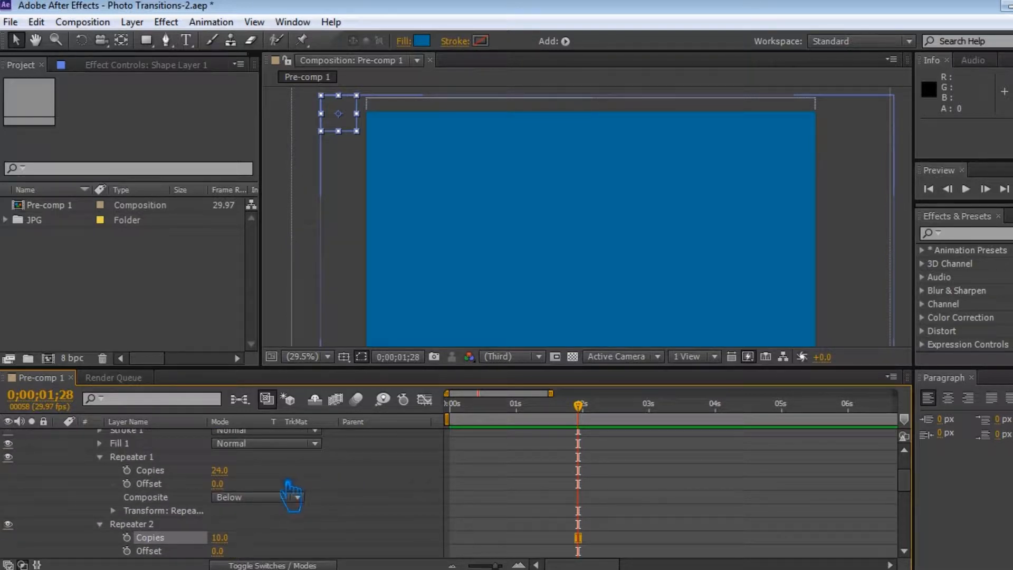
drag(580, 408, 586, 437)
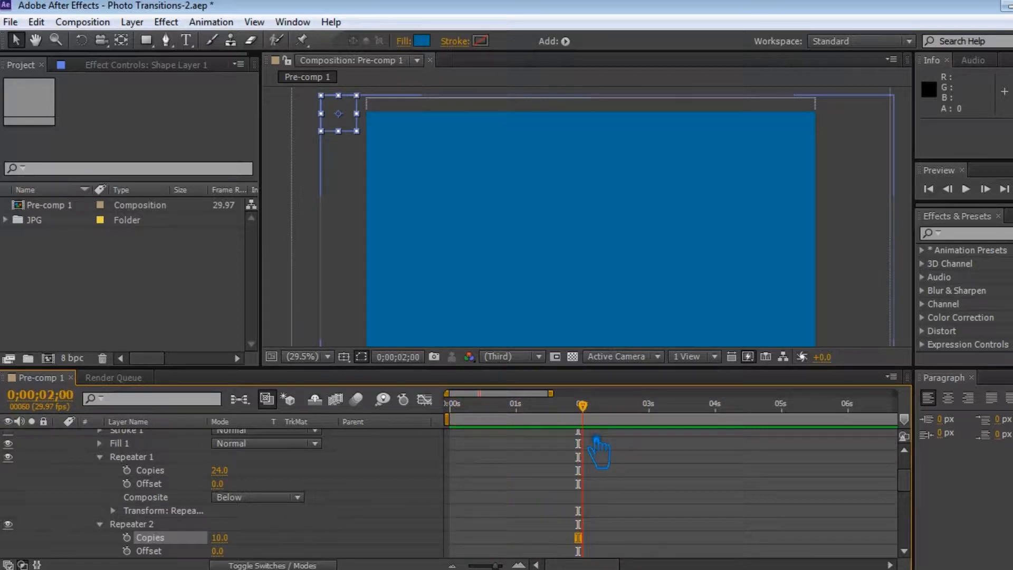
drag(593, 417, 538, 425)
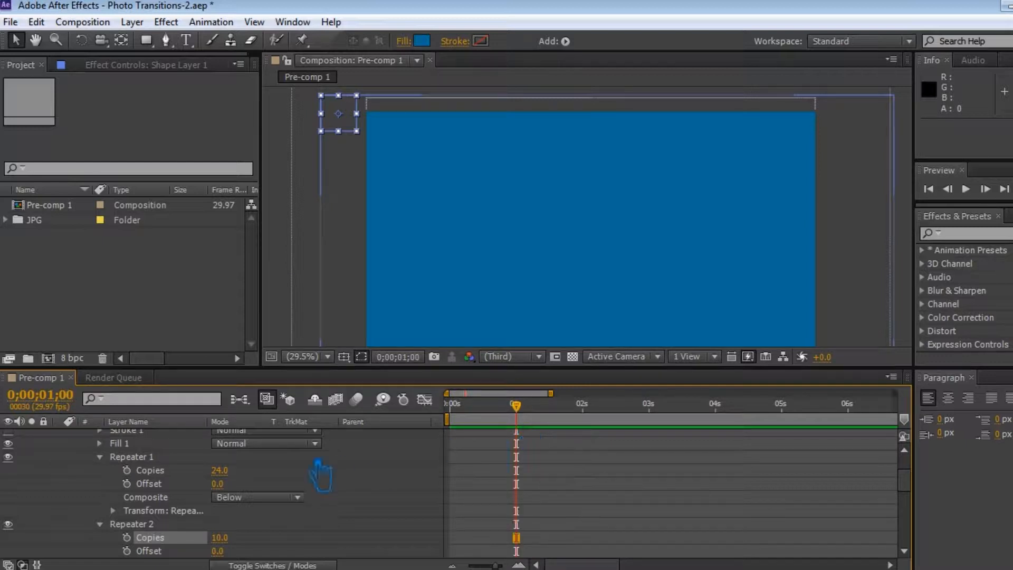
Step: Expand the first repeater's transform properties and set the second repeater's copies to 15
scroll(211, 520, down, 1)
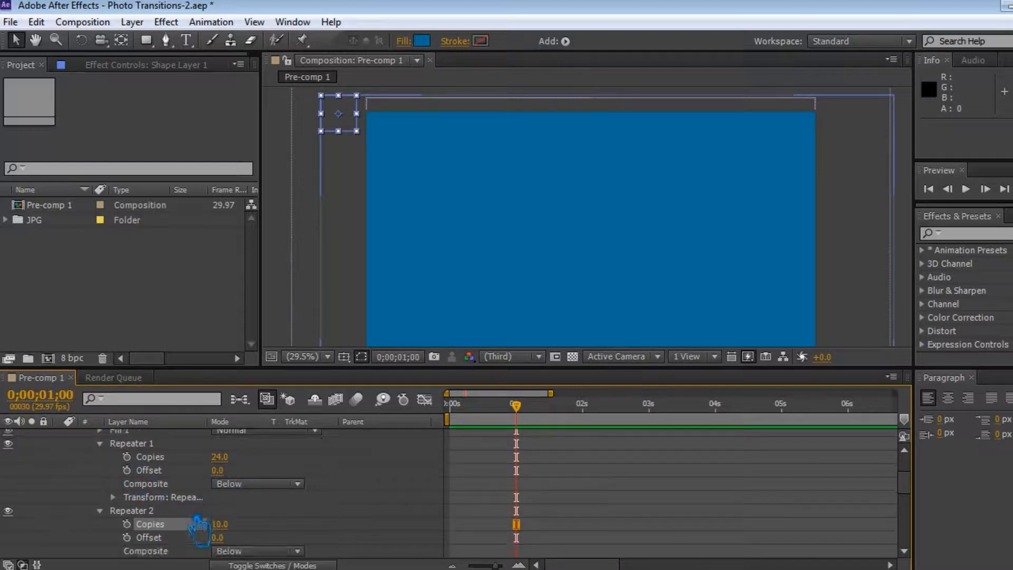
click(113, 497)
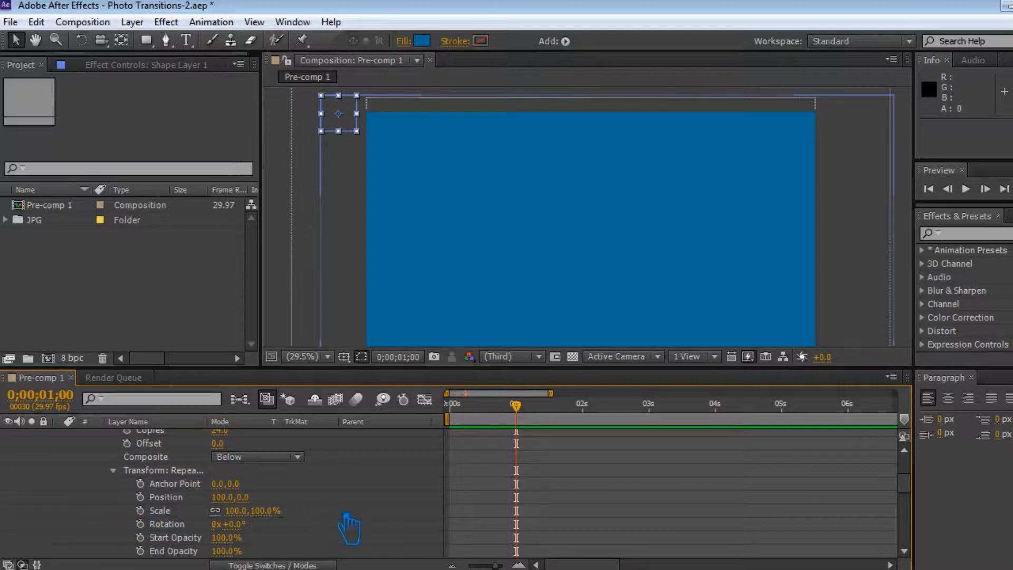
scroll(338, 526, down, 4)
click(220, 497)
key(Return)
Step: Try adjusting a transform value of the first repeater and undo the change
scroll(316, 522, down, 4)
scroll(203, 494, up, 3)
click(149, 472)
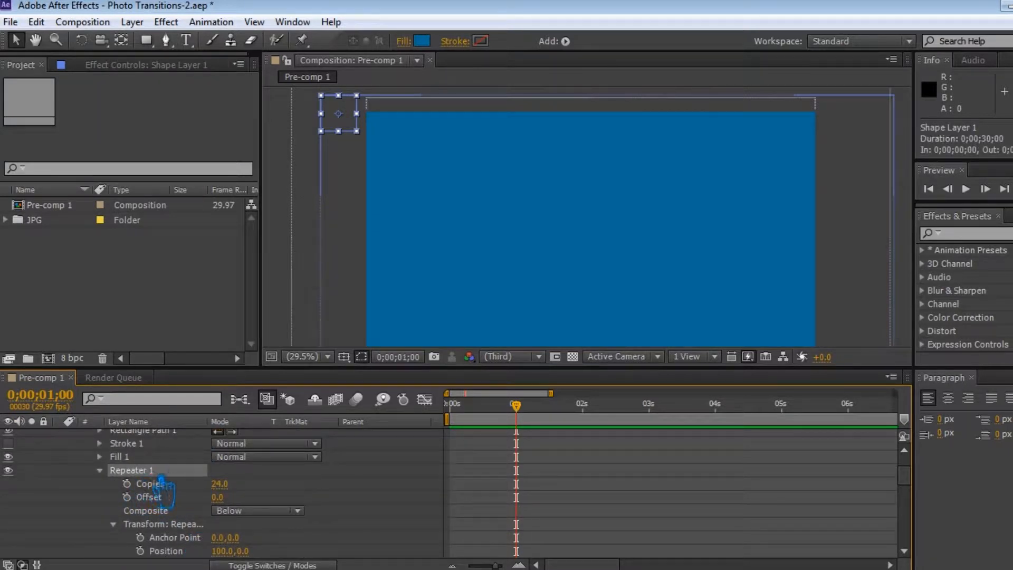
scroll(221, 523, down, 4)
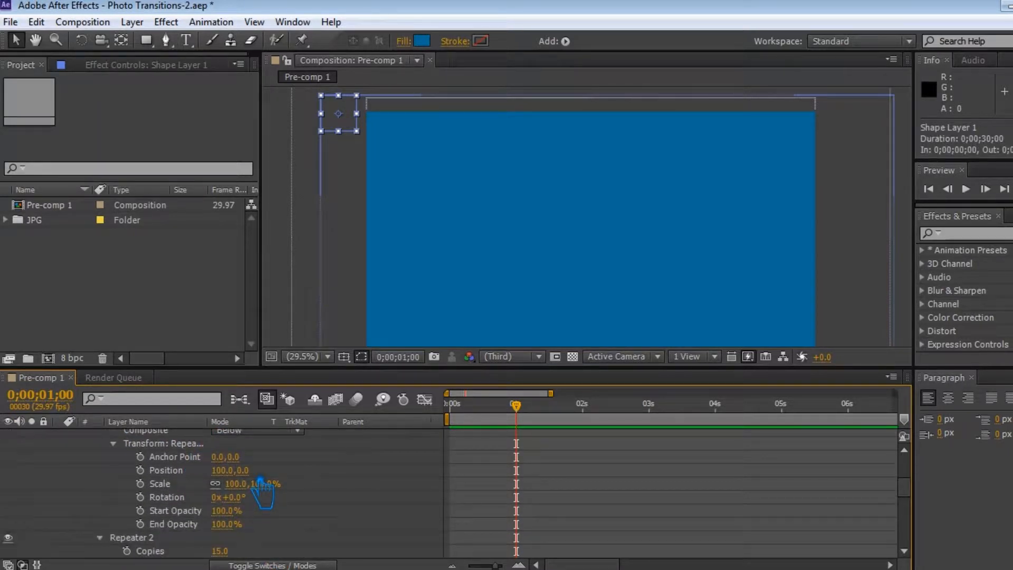
drag(252, 491, 241, 493)
key(ctrl+z)
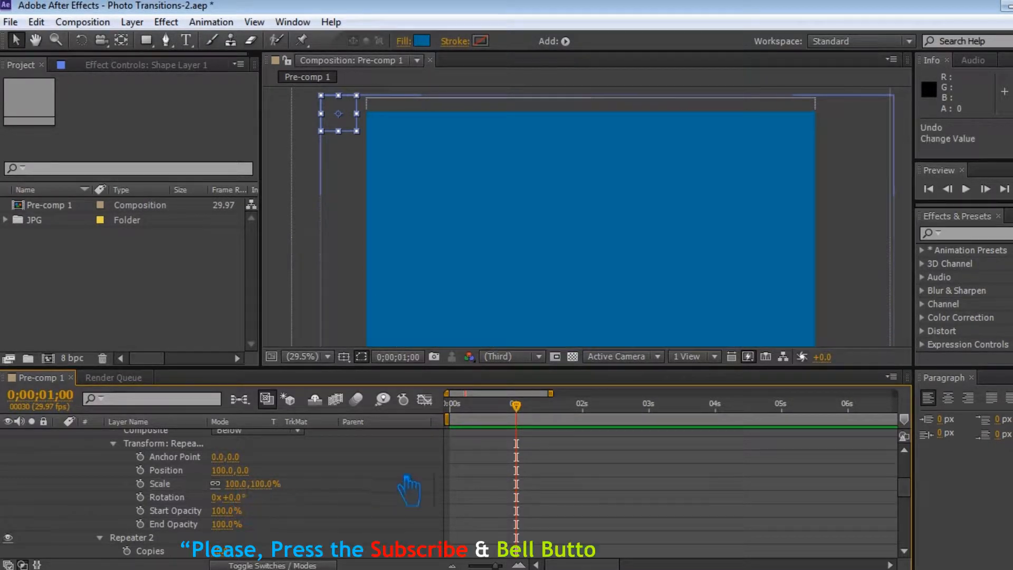
Step: Keyframe the first repeater's Scale at 100% at 0;00;01;00 and at 0% at 0;00;00;00
click(139, 484)
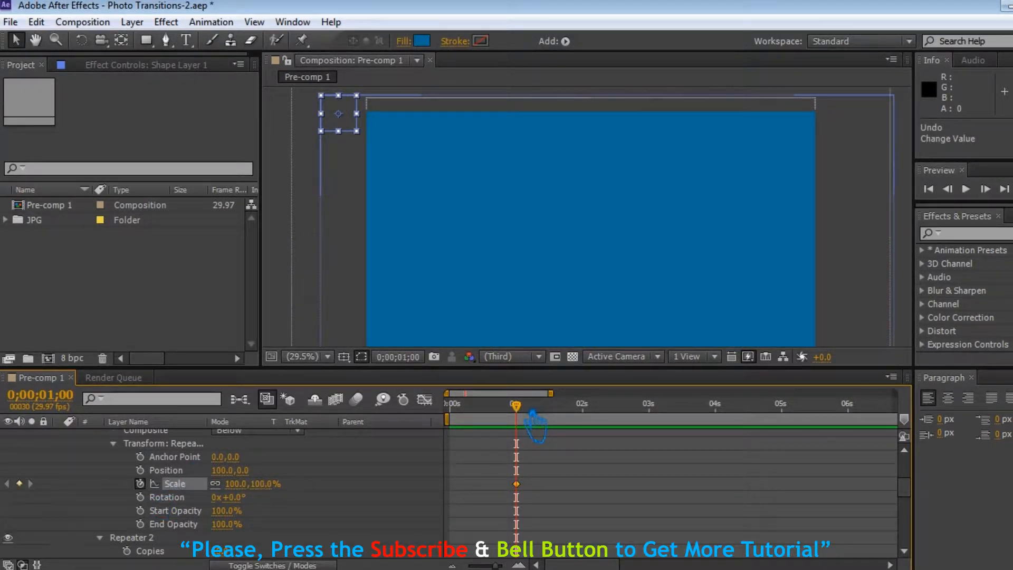
key(Home)
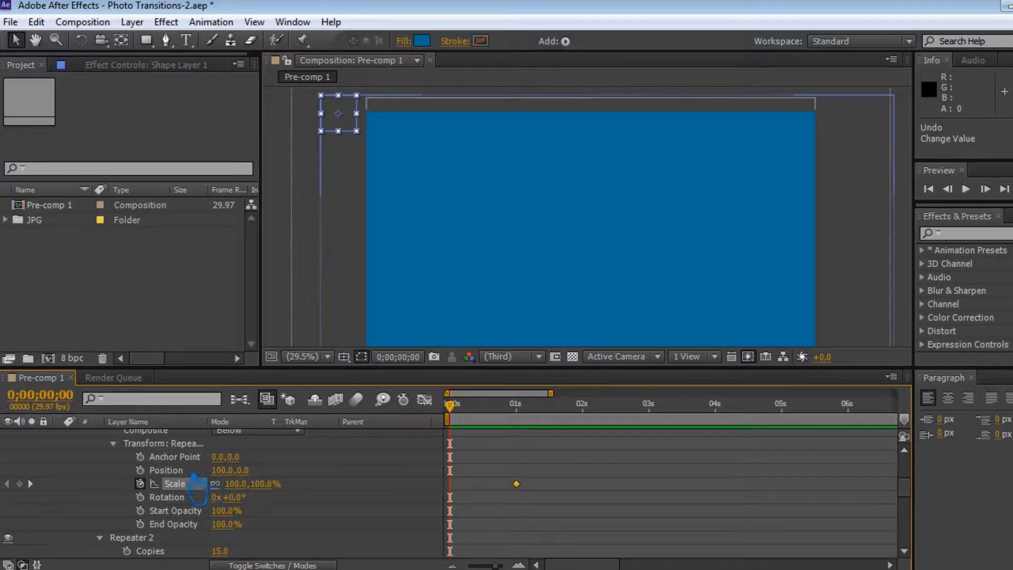
drag(249, 491, 192, 504)
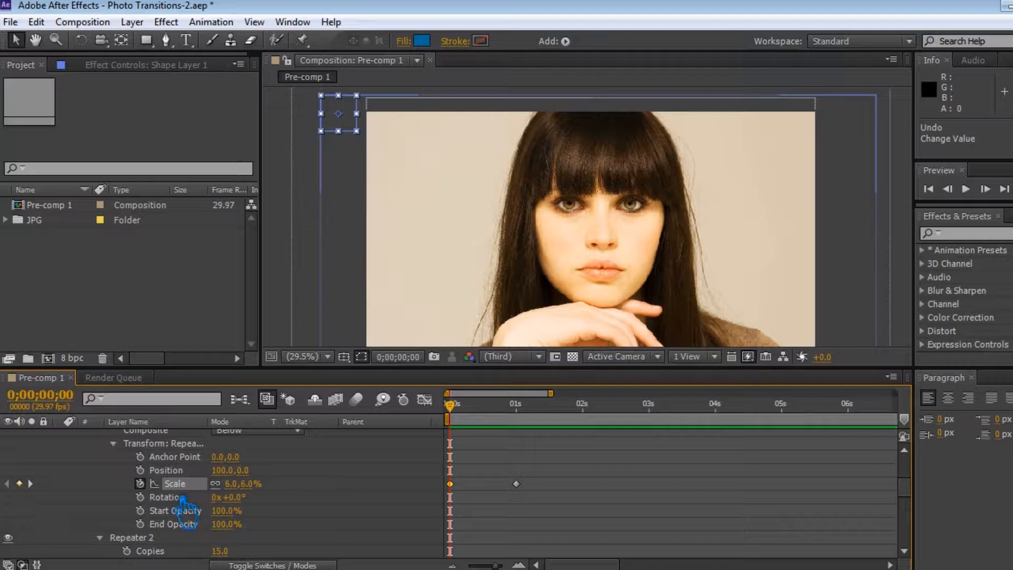
click(231, 483)
key(Return)
Step: Apply Easy Ease In to the starting Scale keyframe and save the project
right_click(450, 484)
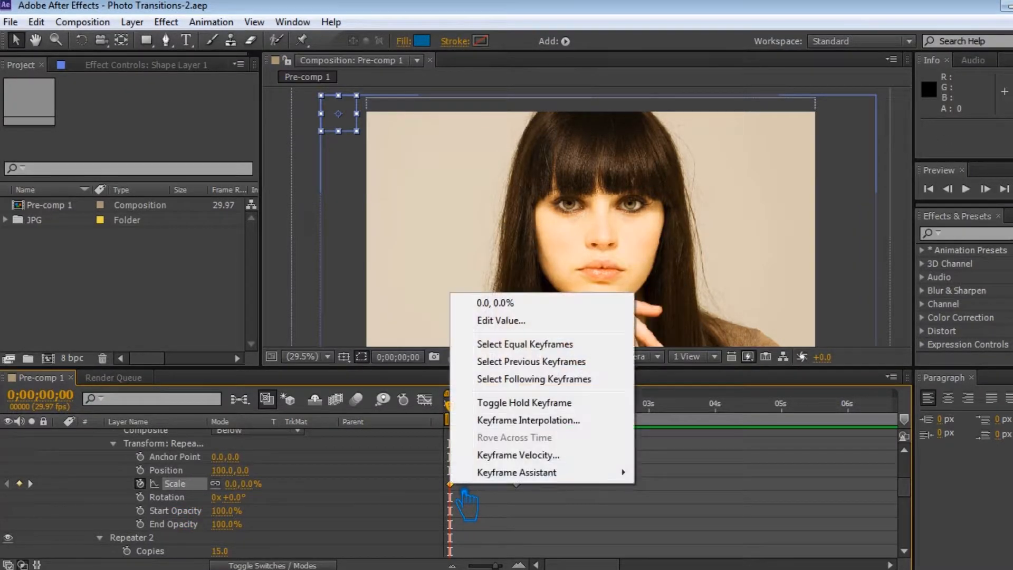
mouse_move(543, 472)
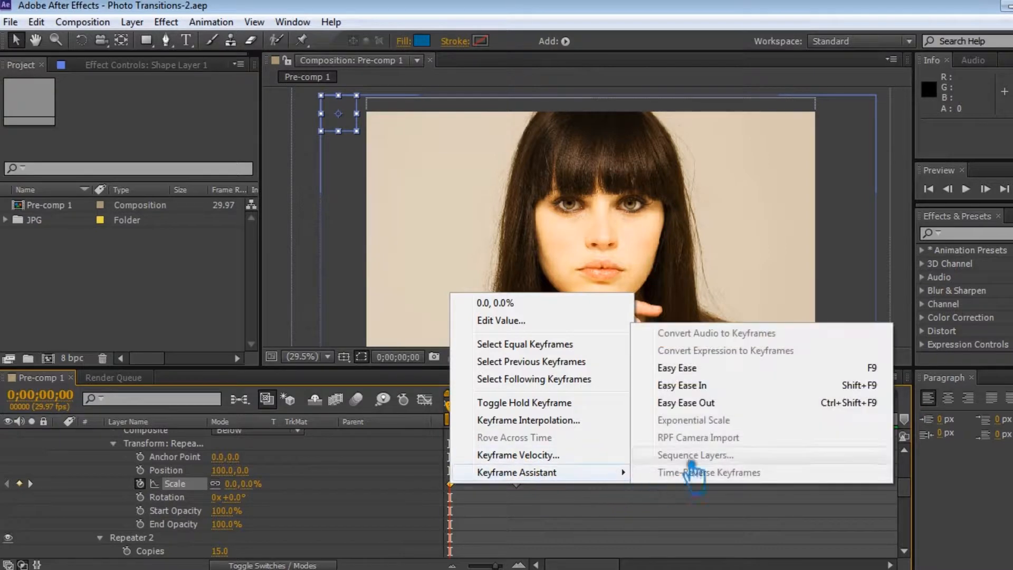
click(719, 384)
key(ctrl+s)
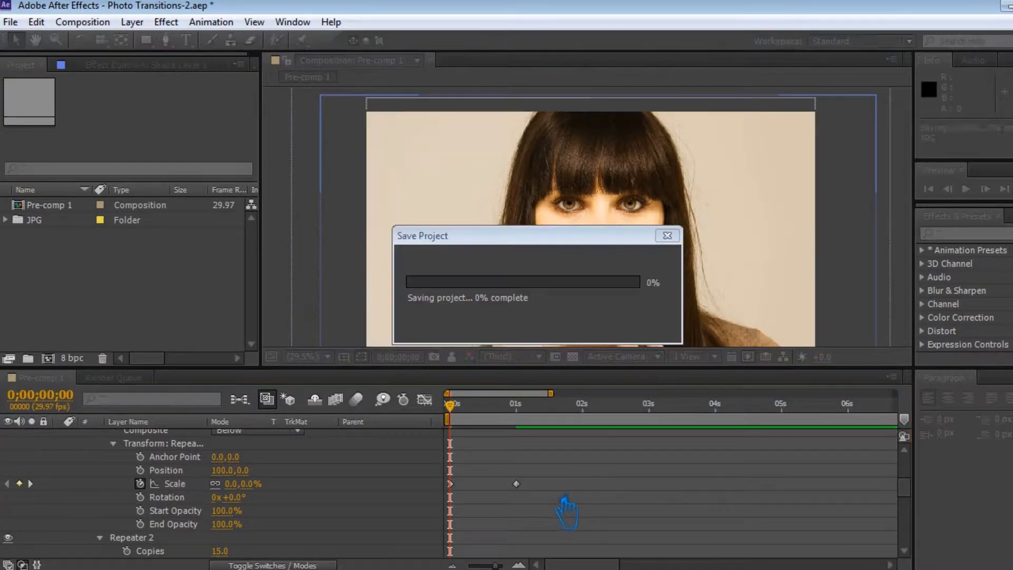
Step: Move the 100% Scale keyframe to 0;00;02;00 and place the current time there
drag(533, 478, 456, 484)
click(467, 490)
drag(532, 488, 553, 489)
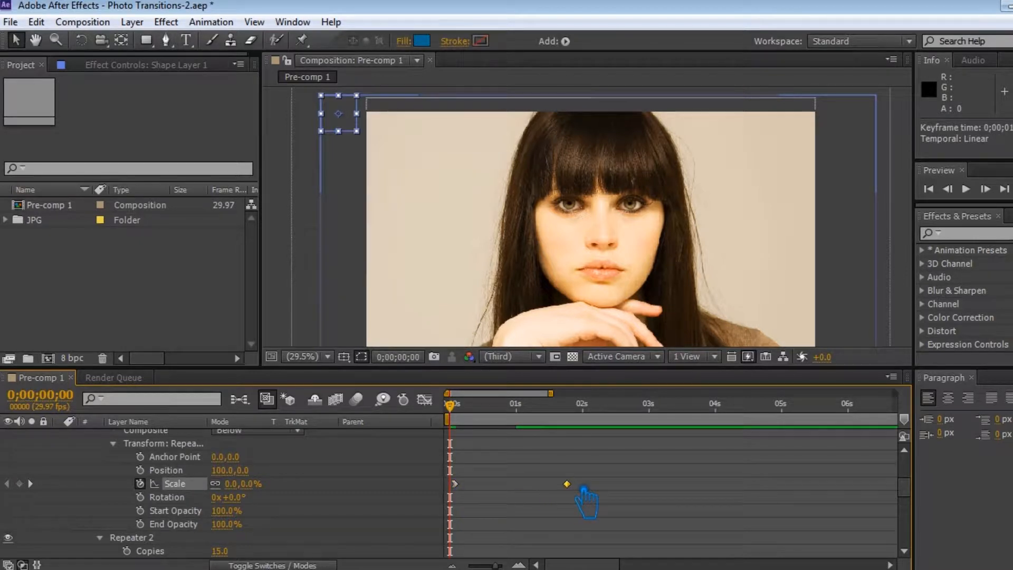
drag(451, 421, 576, 428)
key(k)
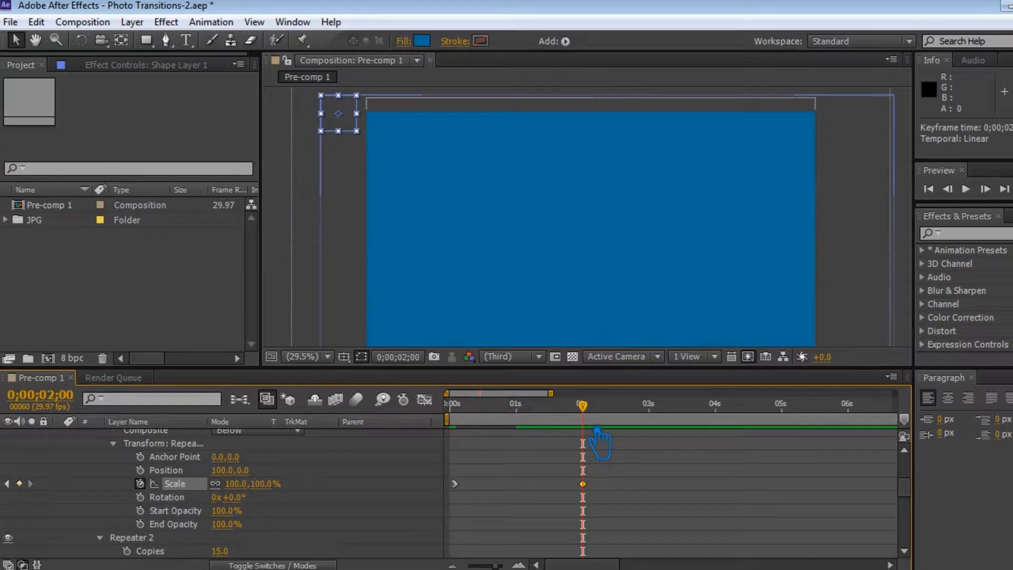
Step: Apply Easy Ease In to the Scale keyframe at 0;00;02;00, save the project, and collapse Shape Layer 1
right_click(583, 483)
mouse_move(702, 470)
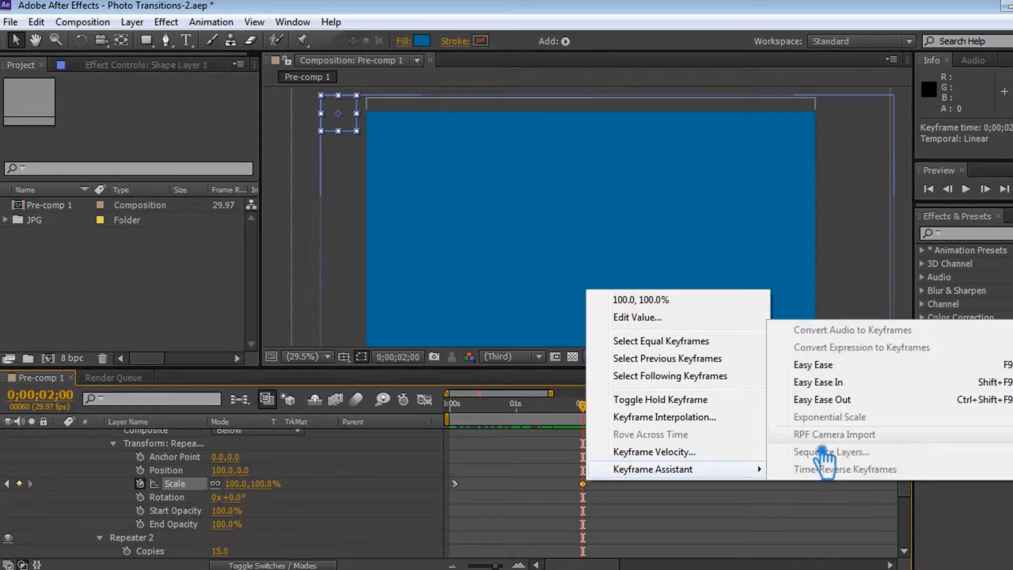
click(853, 382)
key(ctrl+s)
scroll(132, 475, up, 10)
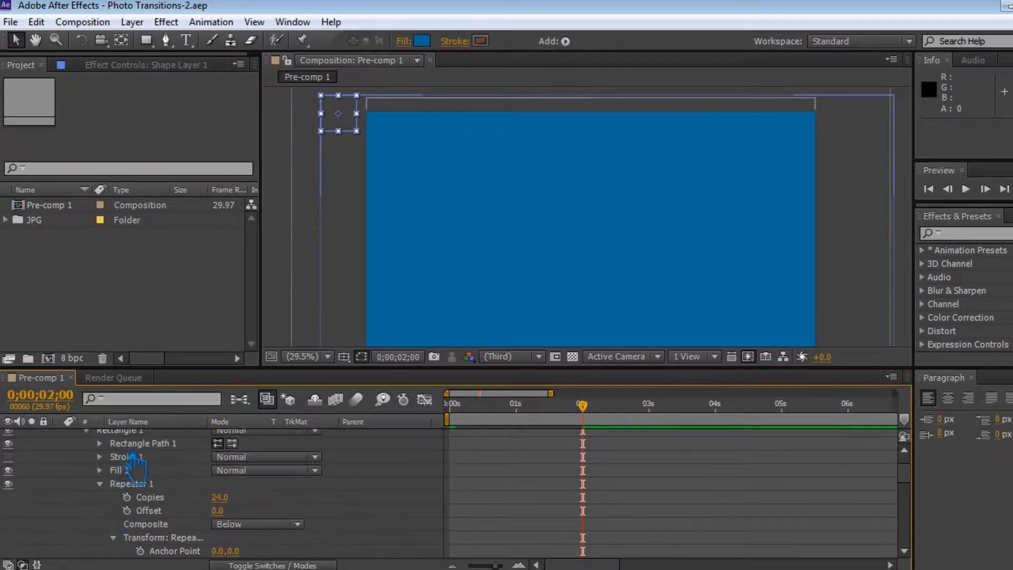
click(60, 435)
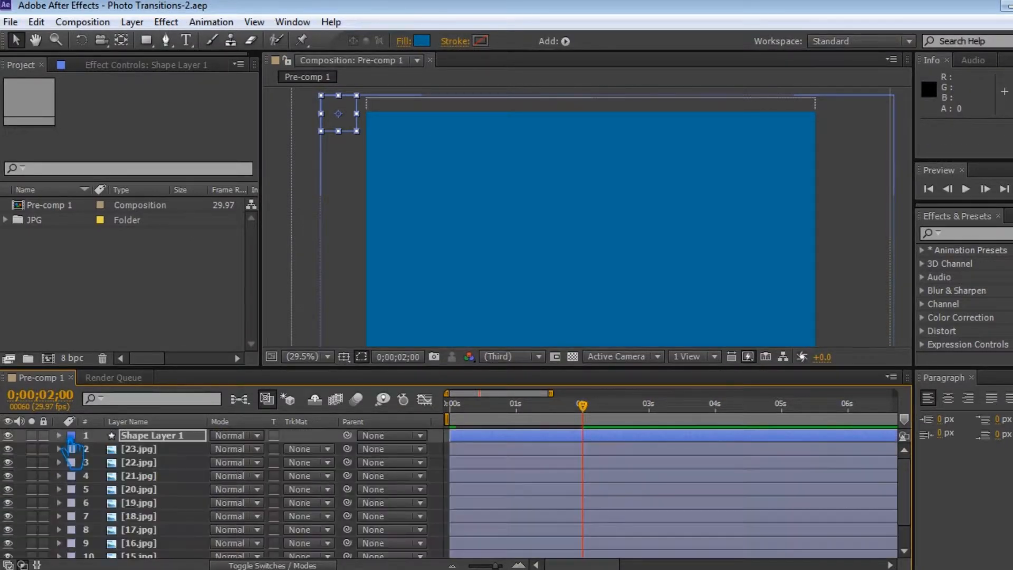
Step: Try pre-composing Shape Layer 1 and 23.jpg into a composition named 1 and undo it
shift+click(169, 450)
right_click(168, 450)
click(211, 473)
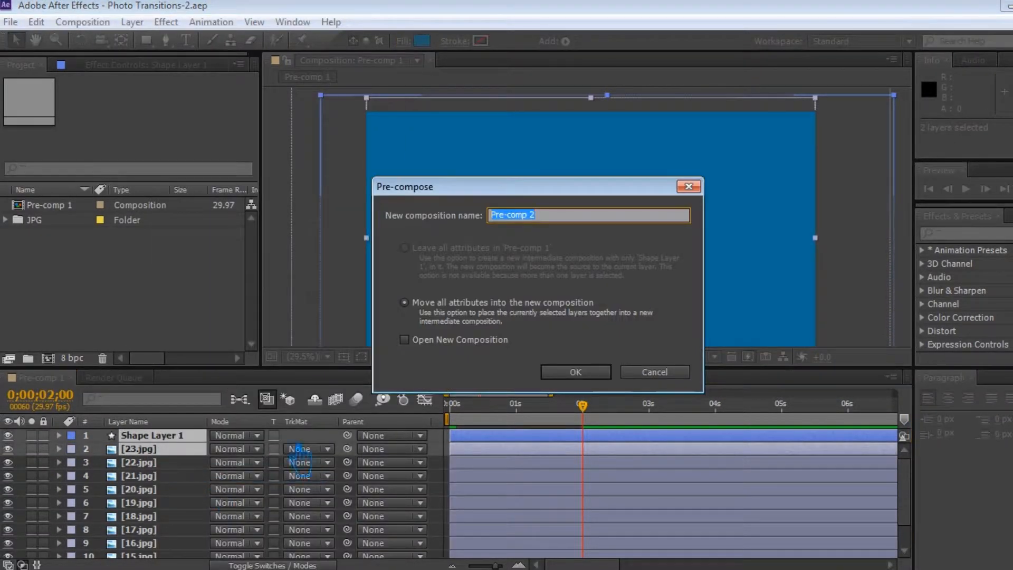
text(1)
click(575, 372)
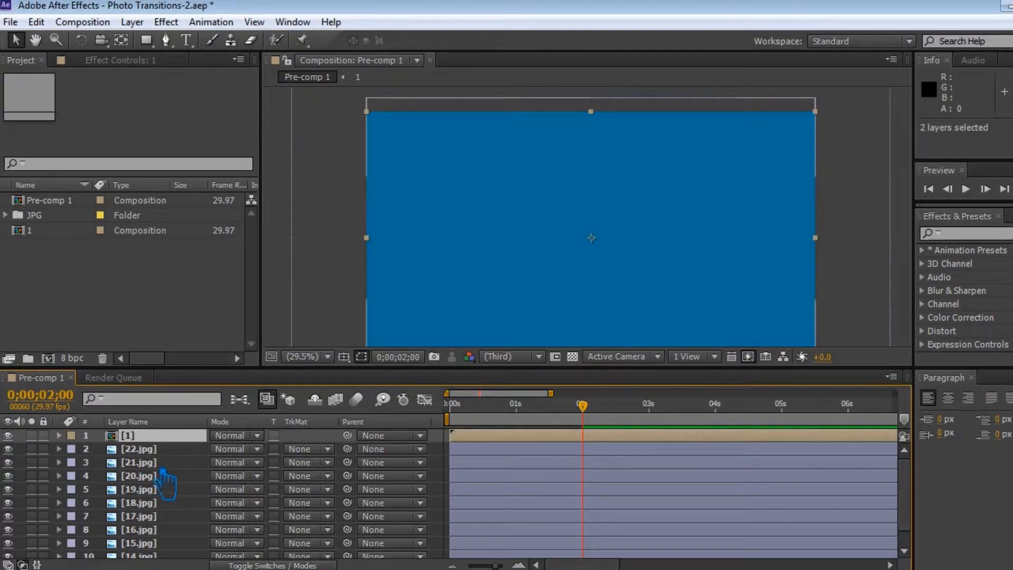
click(155, 449)
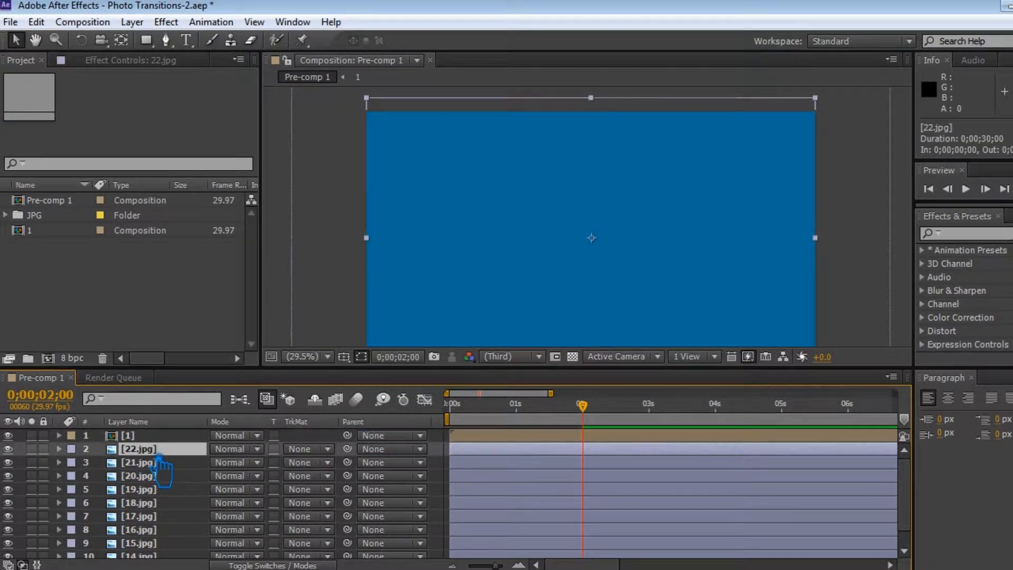
click(137, 436)
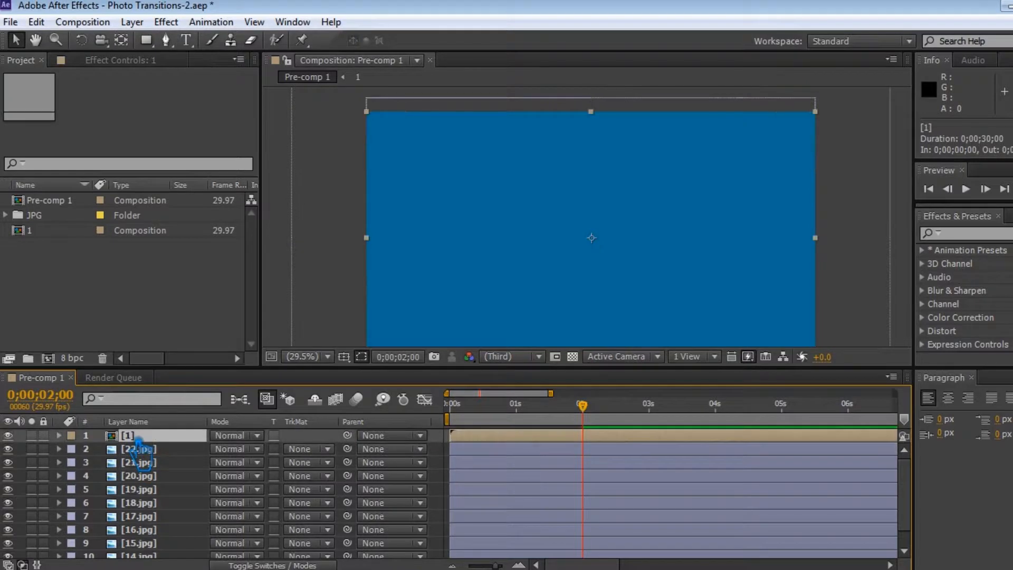
key(ctrl+z)
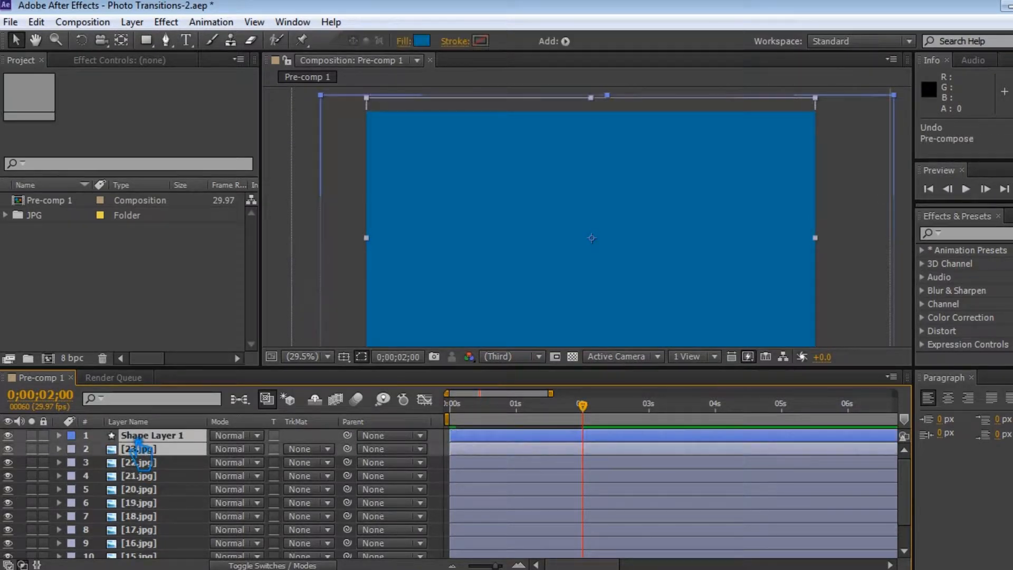
Step: Set 23.jpg's track matte to Alpha Inverted Matte "Shape Layer 1" and save with the current time at 0;00;00;00
drag(584, 406, 606, 441)
click(332, 445)
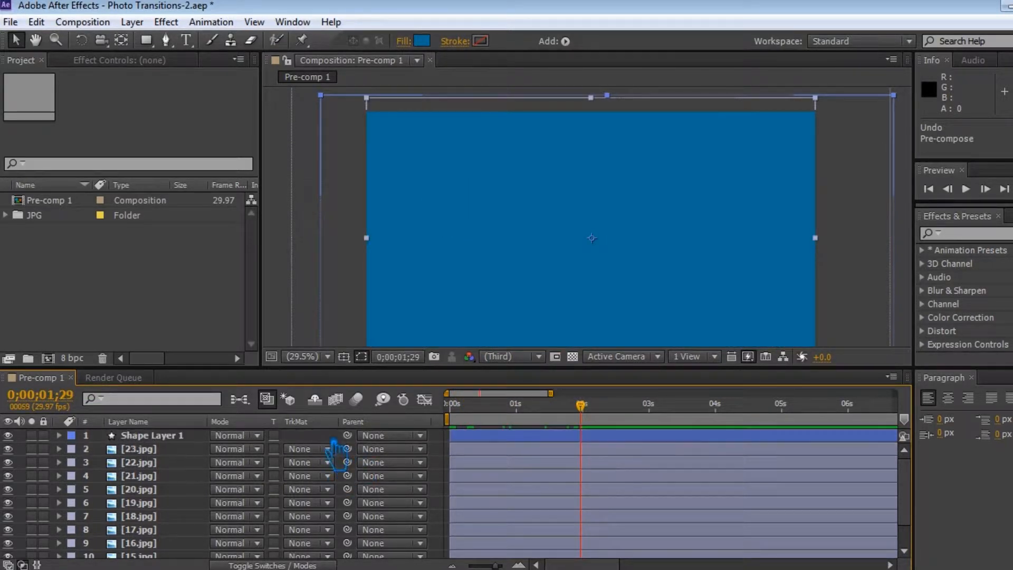
click(182, 438)
click(309, 449)
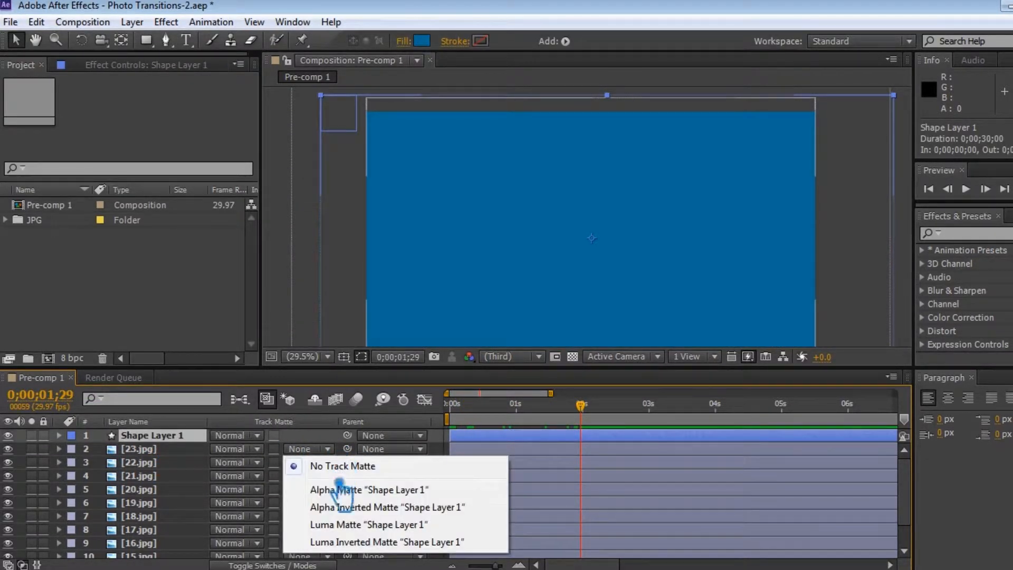
click(384, 509)
drag(582, 438, 455, 430)
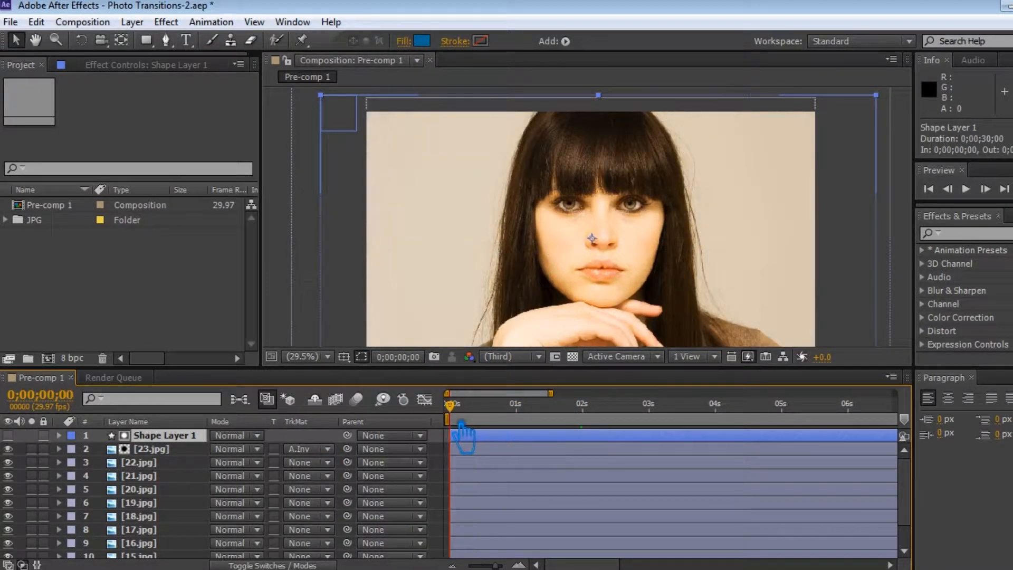
key(ctrl+s)
Step: Pre-compose Shape Layer 1 and 23.jpg into a new composition named 1 and save the project
shift+click(168, 453)
right_click(168, 453)
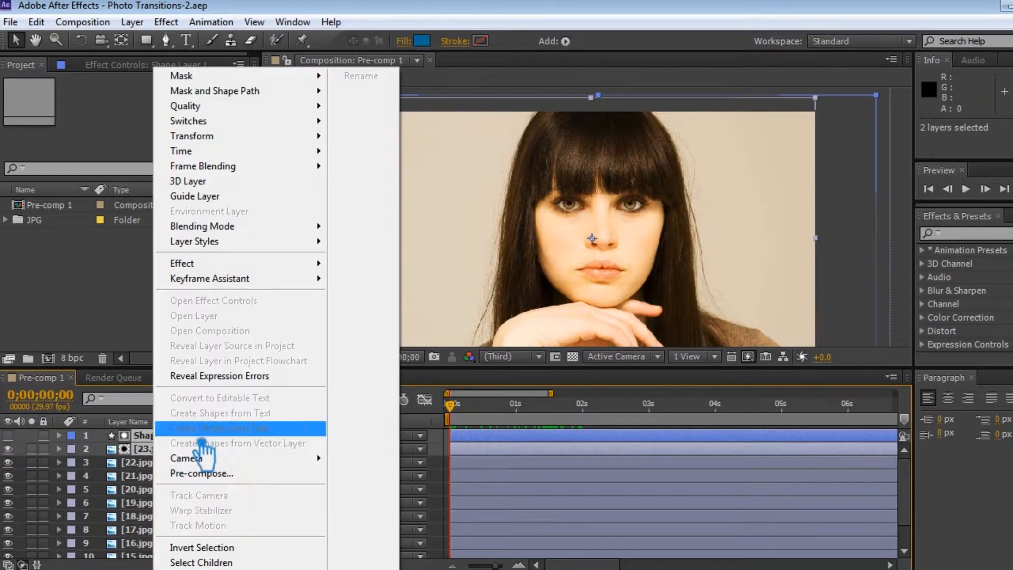
click(185, 468)
text(1)
click(593, 372)
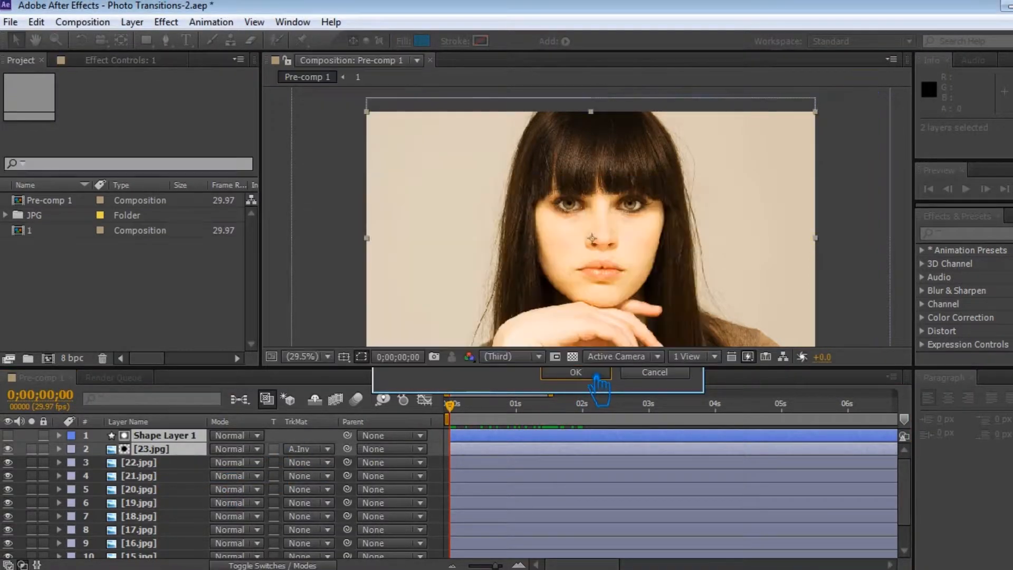
key(ctrl+s)
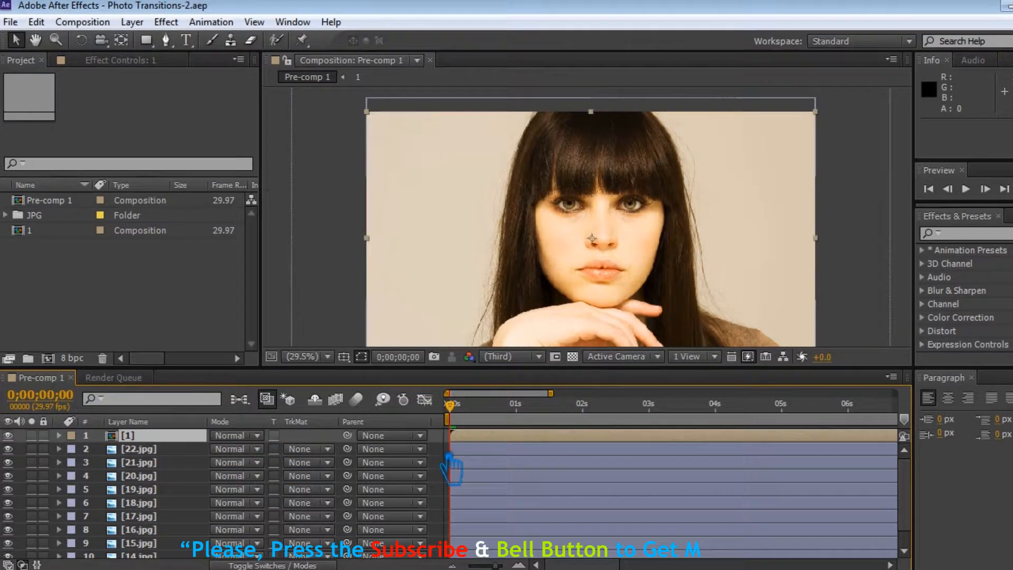
Step: Hide the pre-composed layer 1 to view the photo beneath it and show it again
key(F2)
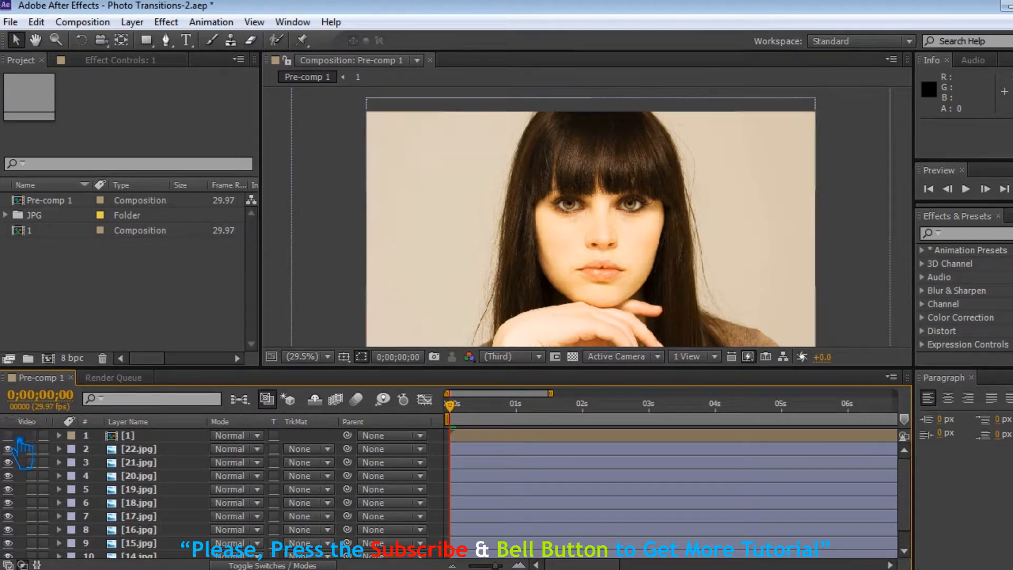
click(7, 435)
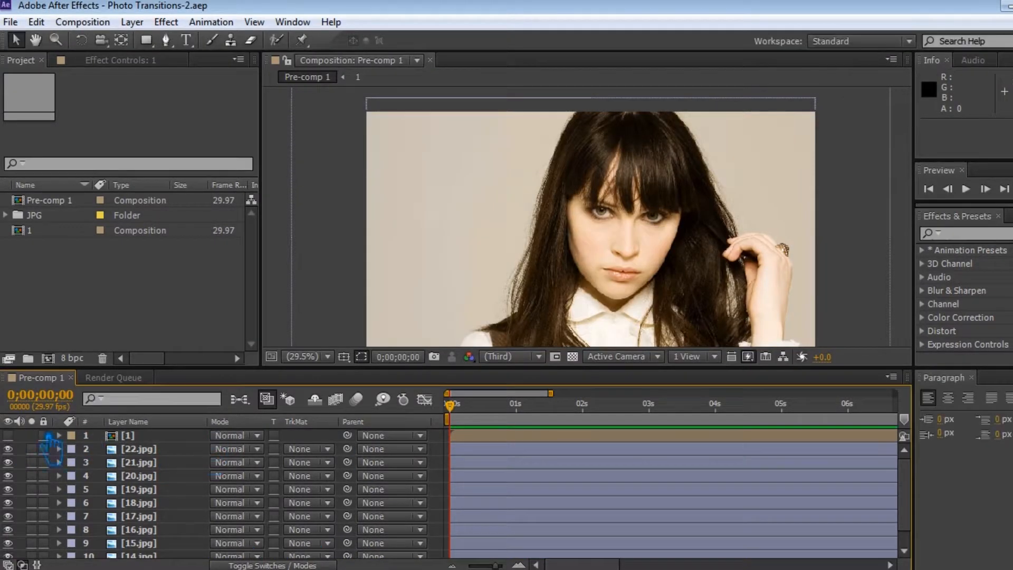
click(8, 436)
Step: Scrub through the transition to 0;00;04;00, save, and draw a small polygon beyond the frame's upper-left corner on a new shape layer
drag(460, 417, 715, 420)
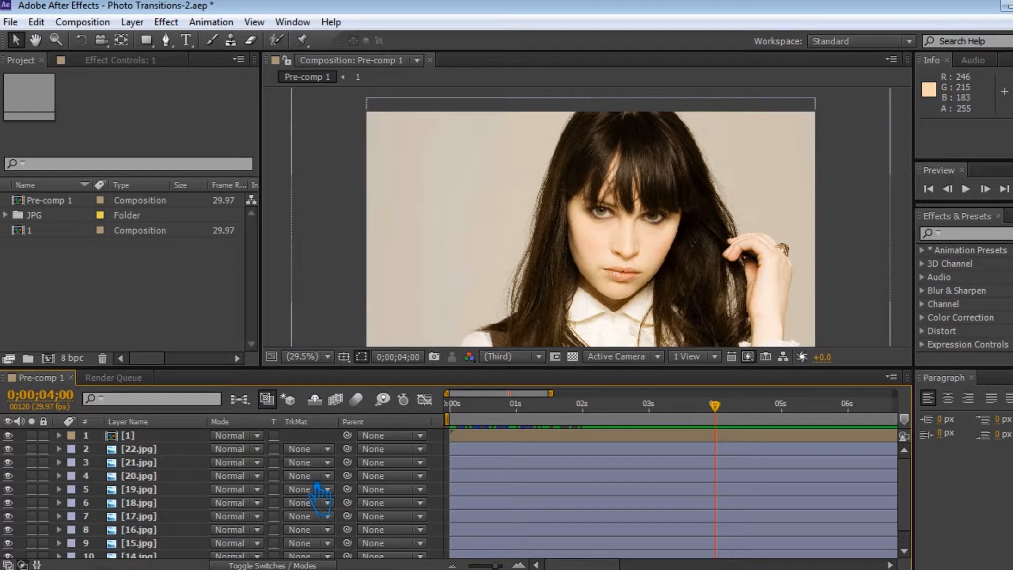
key(ctrl+s)
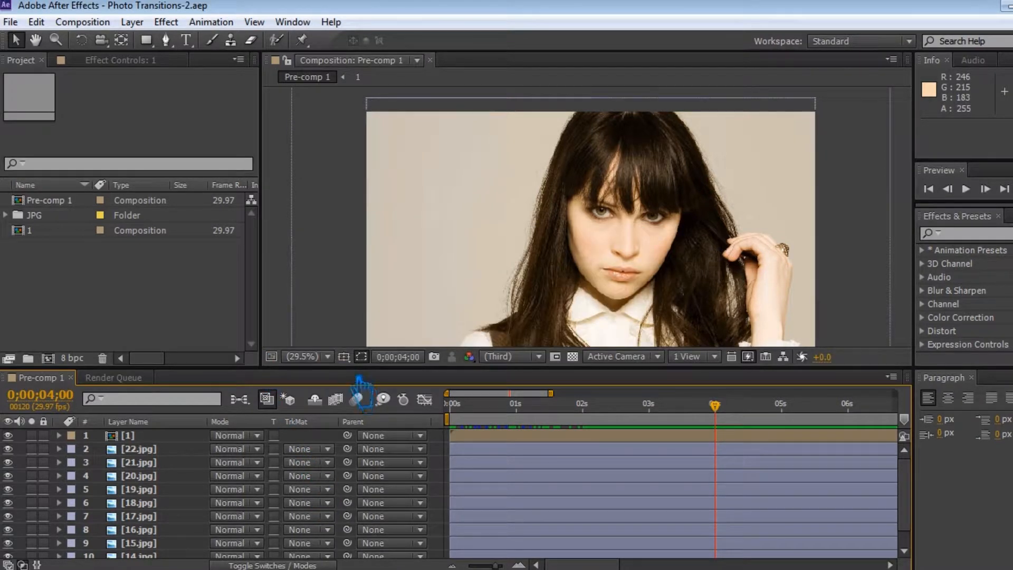
drag(146, 40, 220, 93)
drag(346, 122, 356, 137)
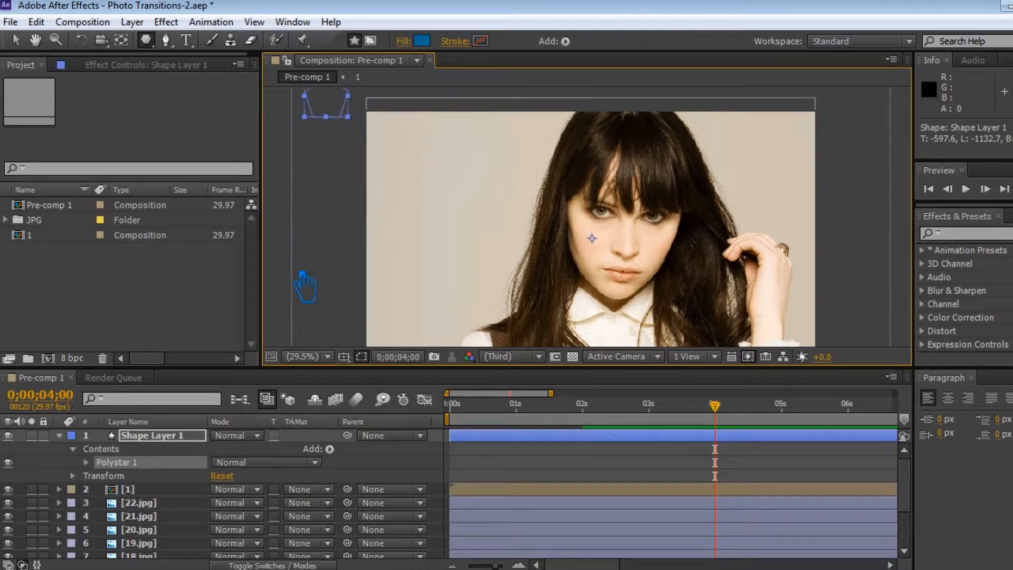
Step: Add a repeater to the polygon and set its copies to 25
click(331, 450)
click(369, 389)
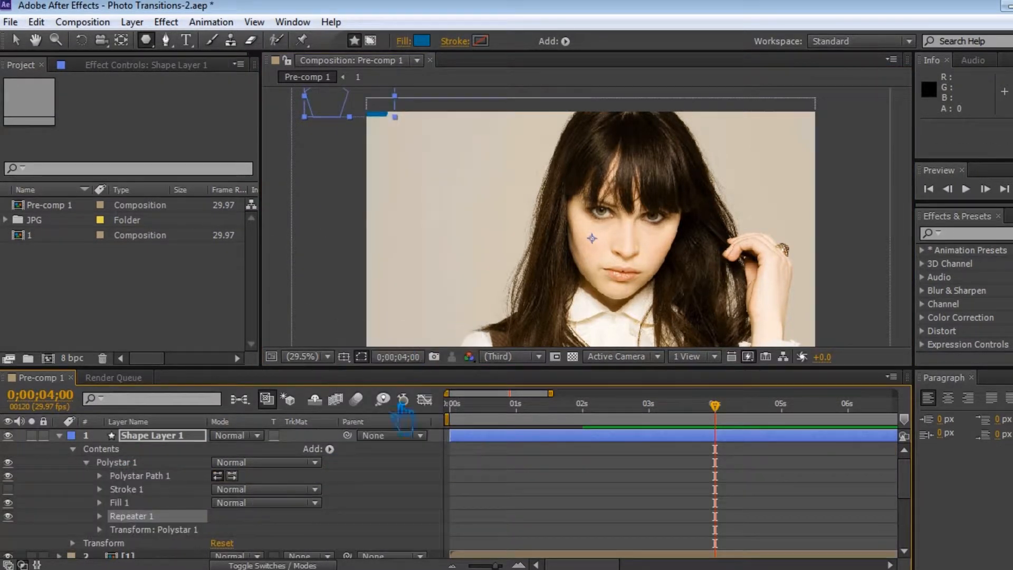
click(100, 517)
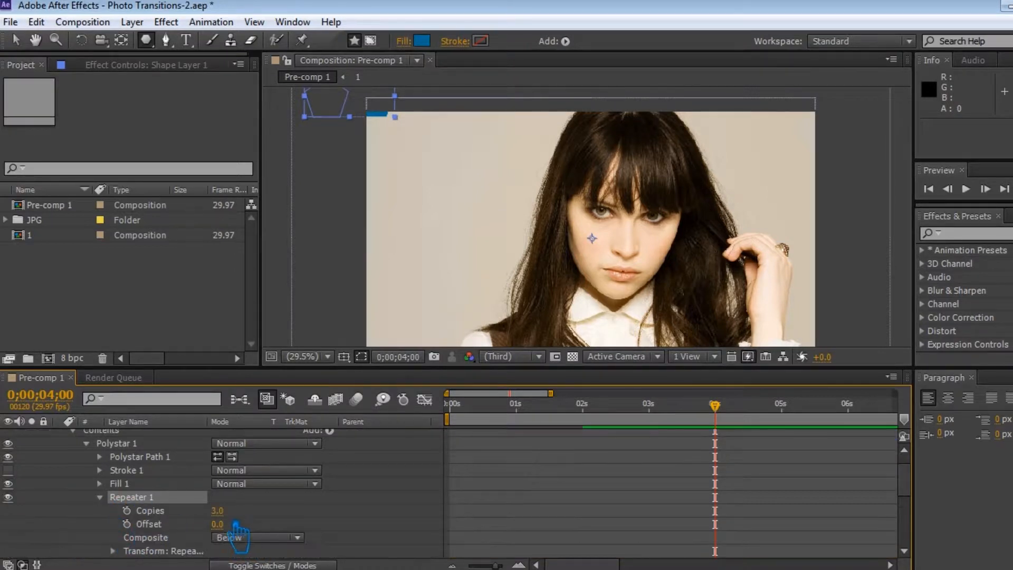
drag(230, 514, 246, 520)
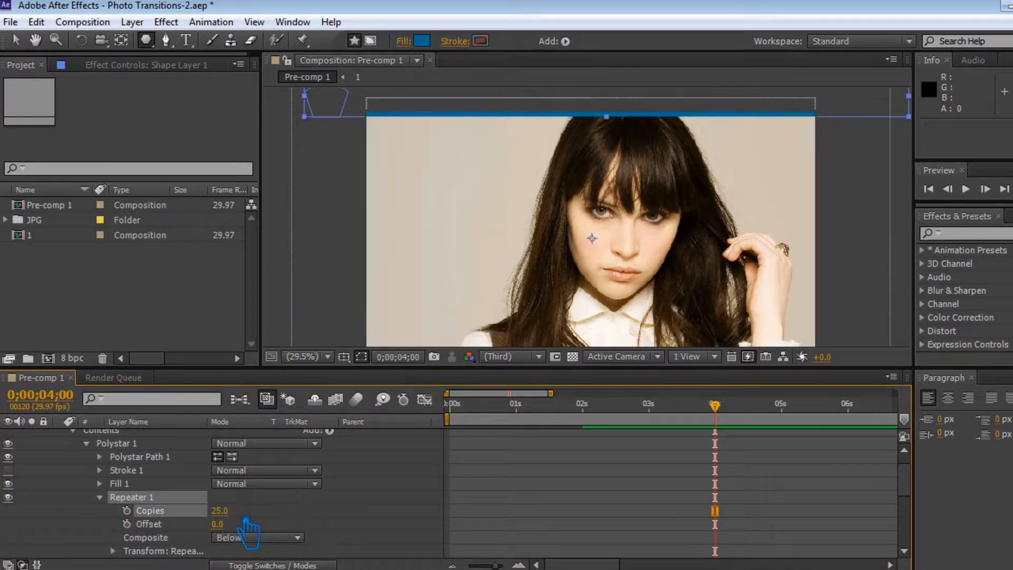
Step: Add a second repeater to the polygon and set its copies to 20
scroll(256, 520, down, 3)
scroll(339, 509, up, 4)
click(329, 443)
click(415, 323)
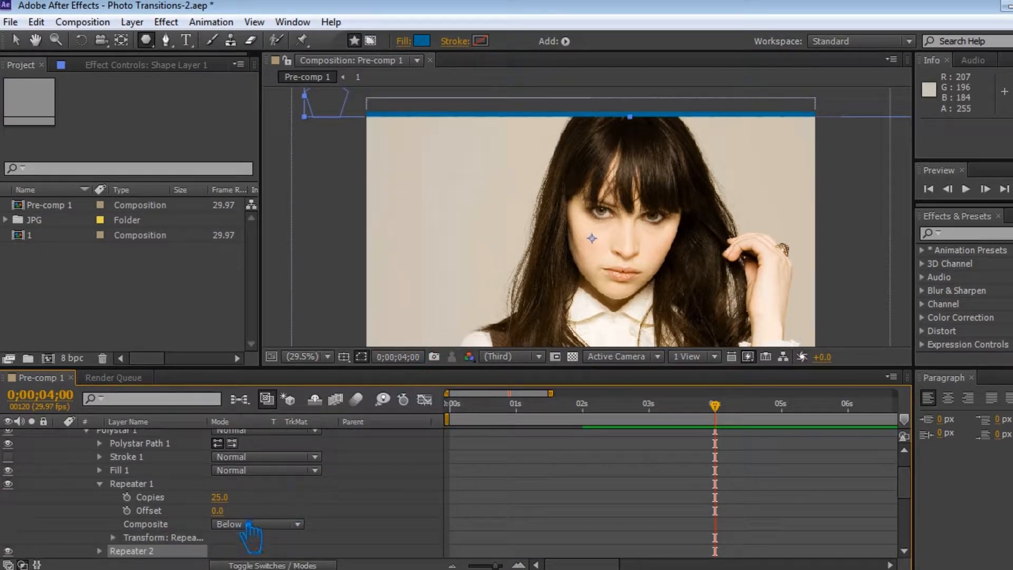
scroll(156, 531, down, 1)
click(100, 512)
scroll(179, 549, down, 1)
click(219, 483)
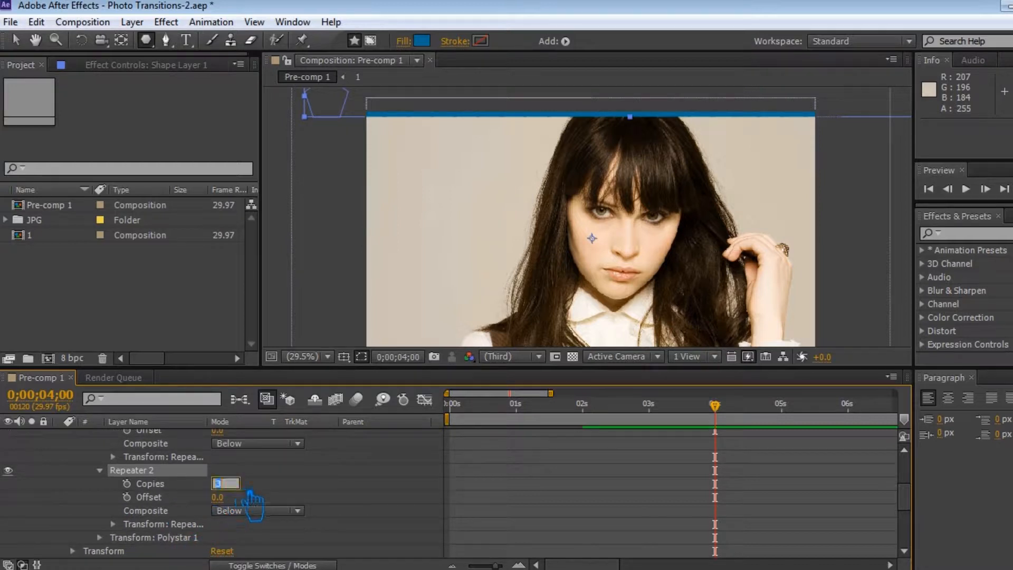
text(20)
key(Return)
Step: Set the second repeater's transform position to 0.0, 56.0 so the polygon rows cover the photo
scroll(139, 528, down, 1)
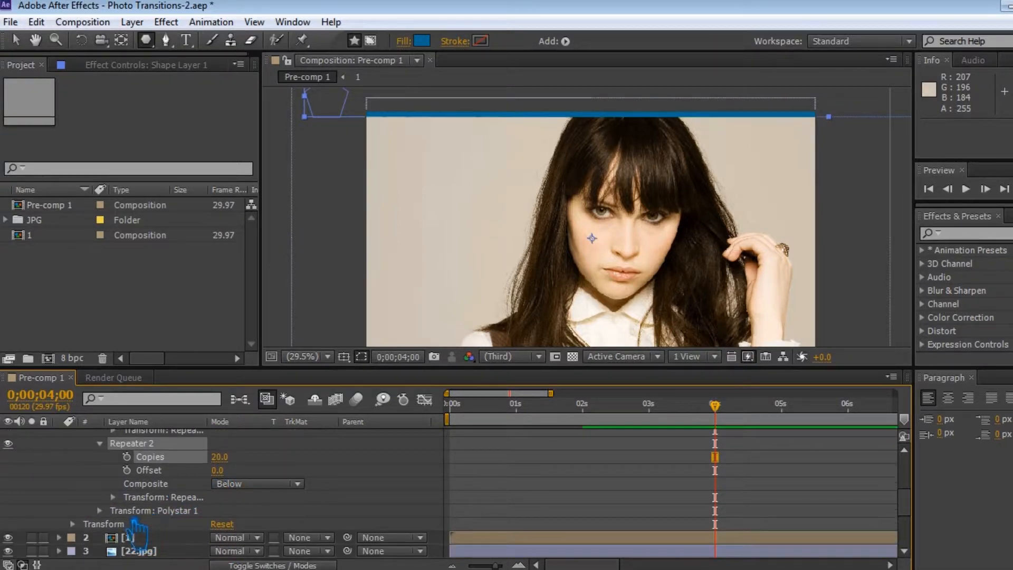
click(113, 497)
scroll(270, 515, down, 1)
click(230, 471)
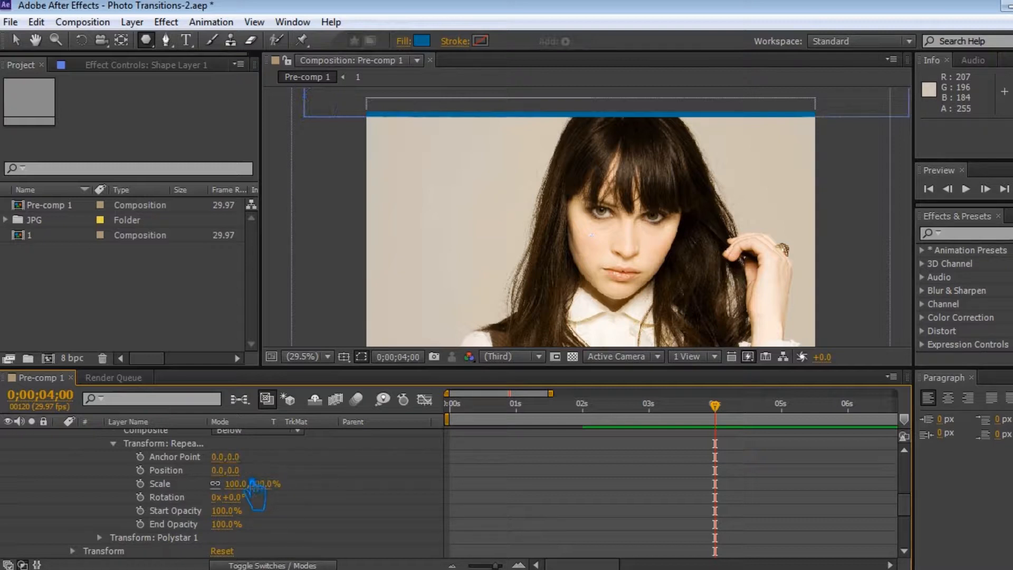
key(Return)
drag(260, 479, 292, 479)
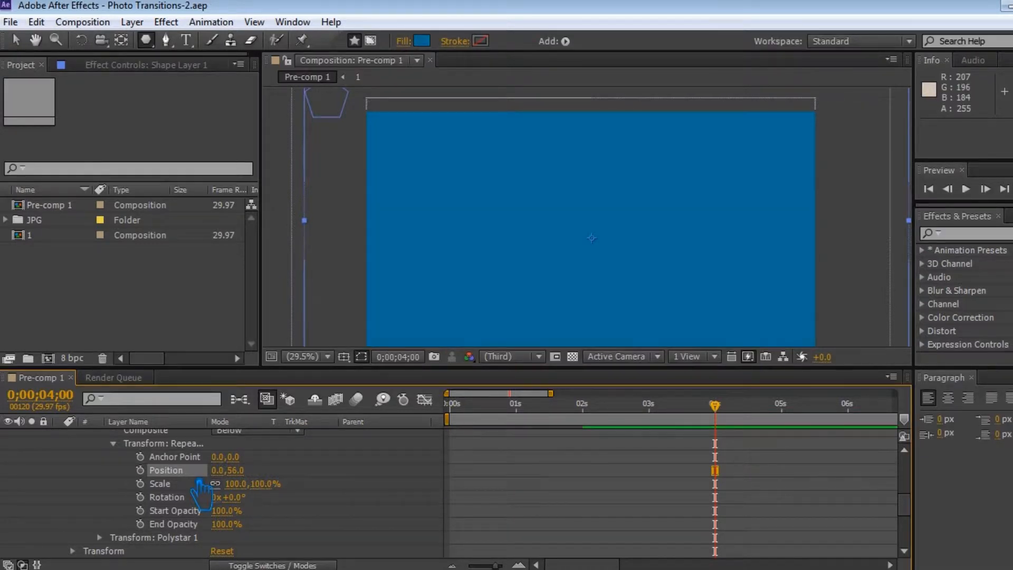
Step: Keyframe the first repeater's scale at 100% at 0;00;04;00 and set it to 10% at 0;00;02;00
scroll(201, 490, up, 5)
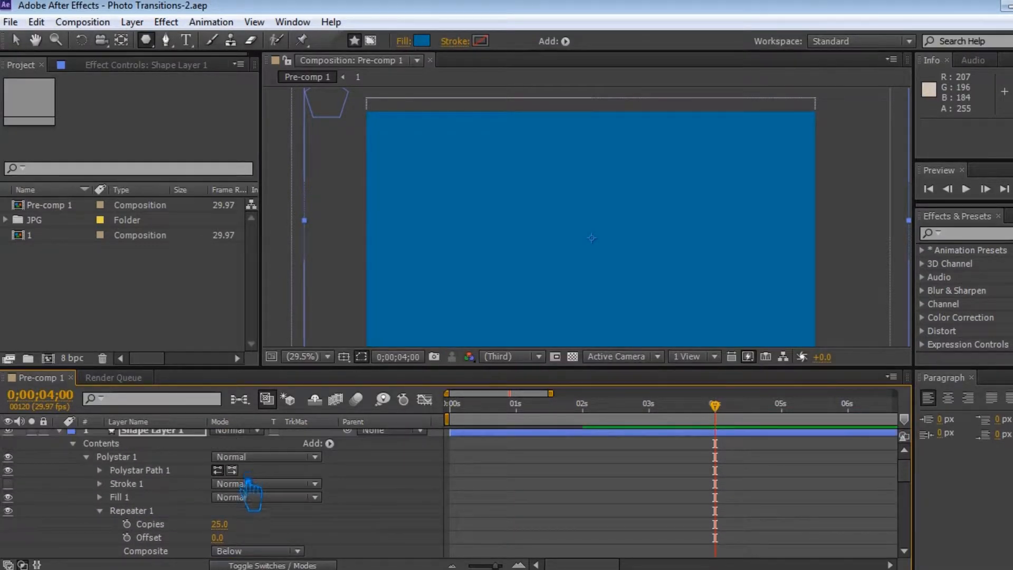
scroll(180, 520, down, 5)
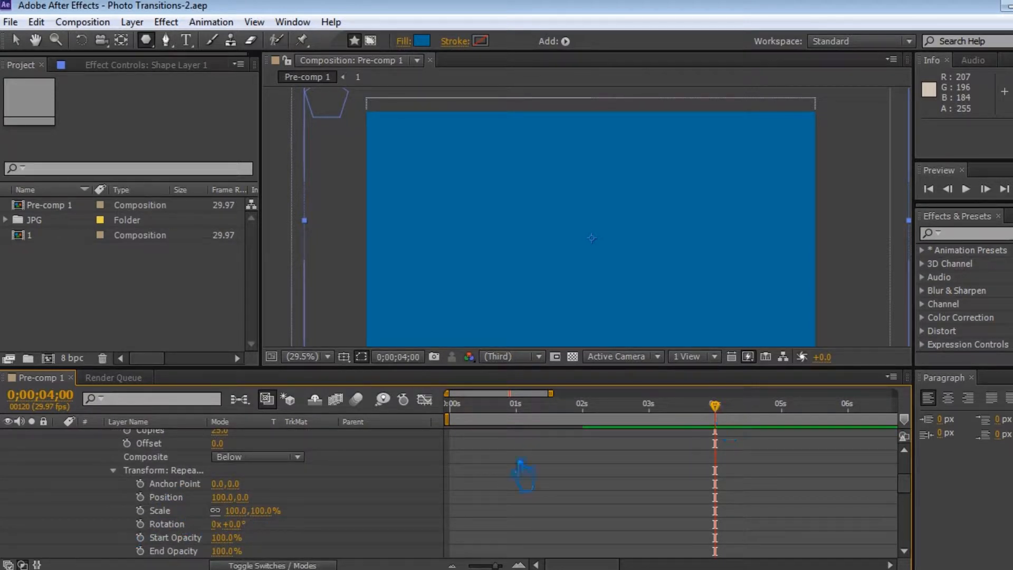
click(140, 510)
drag(715, 406, 594, 429)
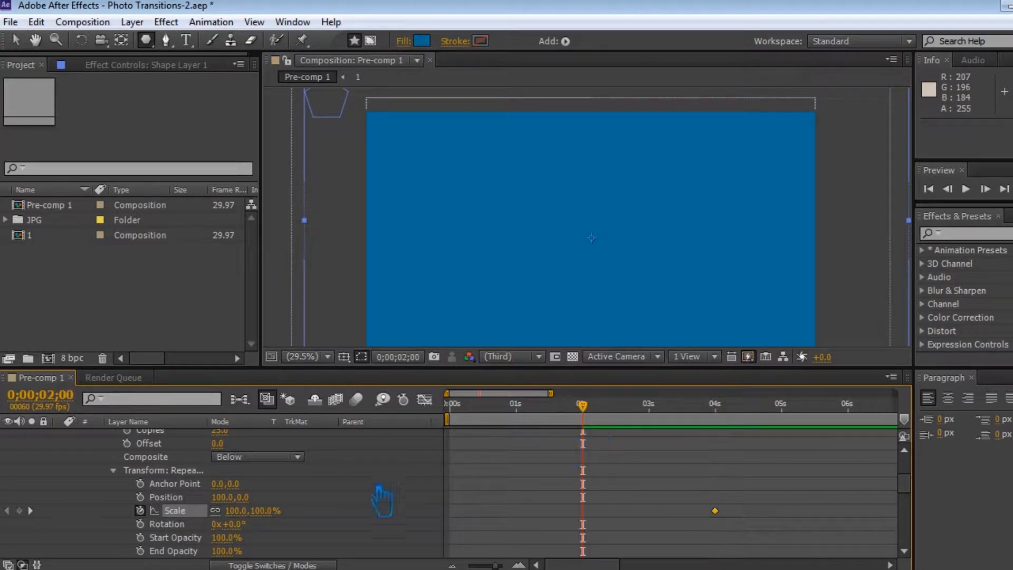
drag(254, 522, 193, 527)
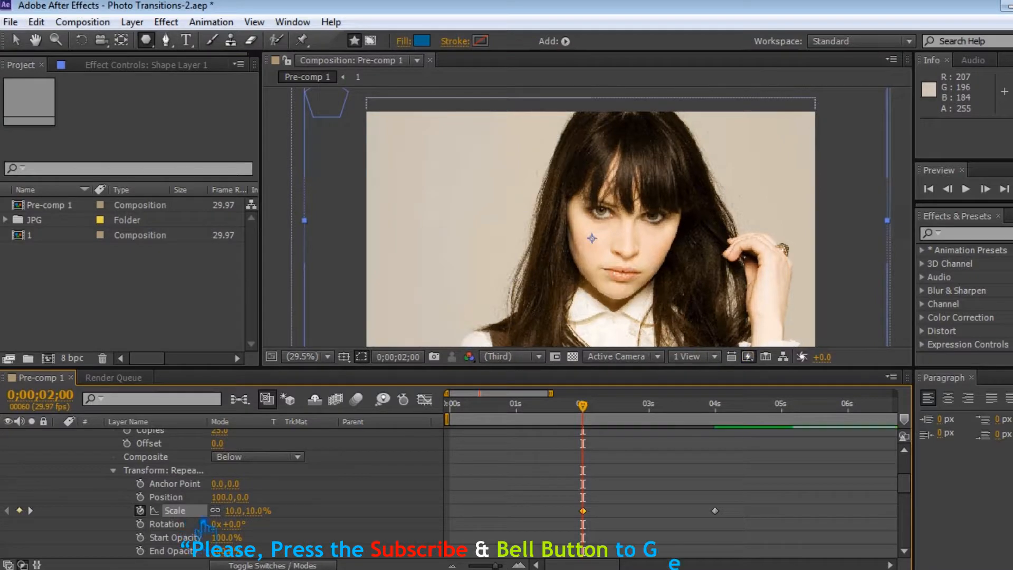
Step: Apply Easy Ease to the first repeater's two scale keyframes and save the project
right_click(583, 510)
mouse_move(697, 501)
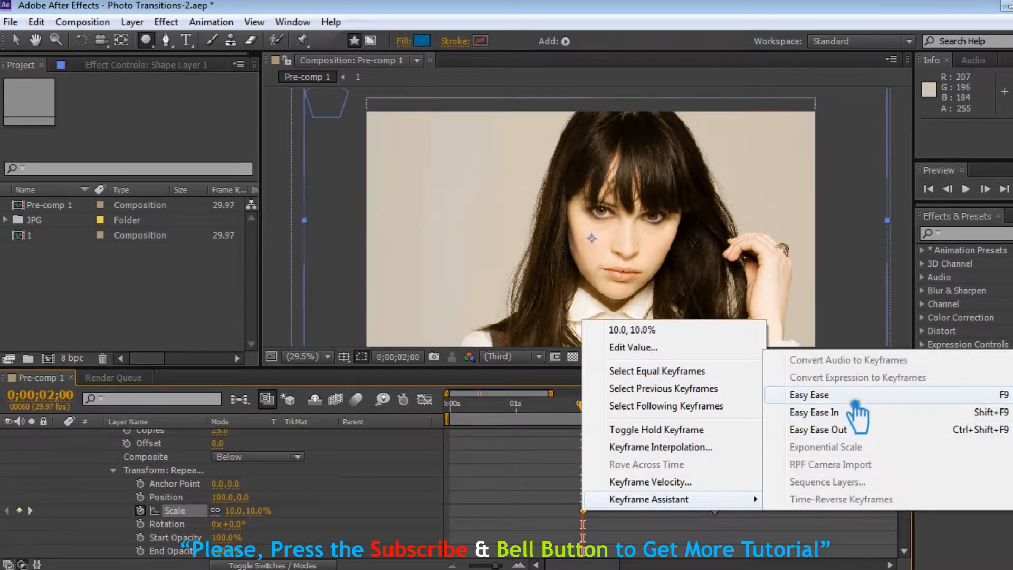
click(860, 413)
right_click(729, 517)
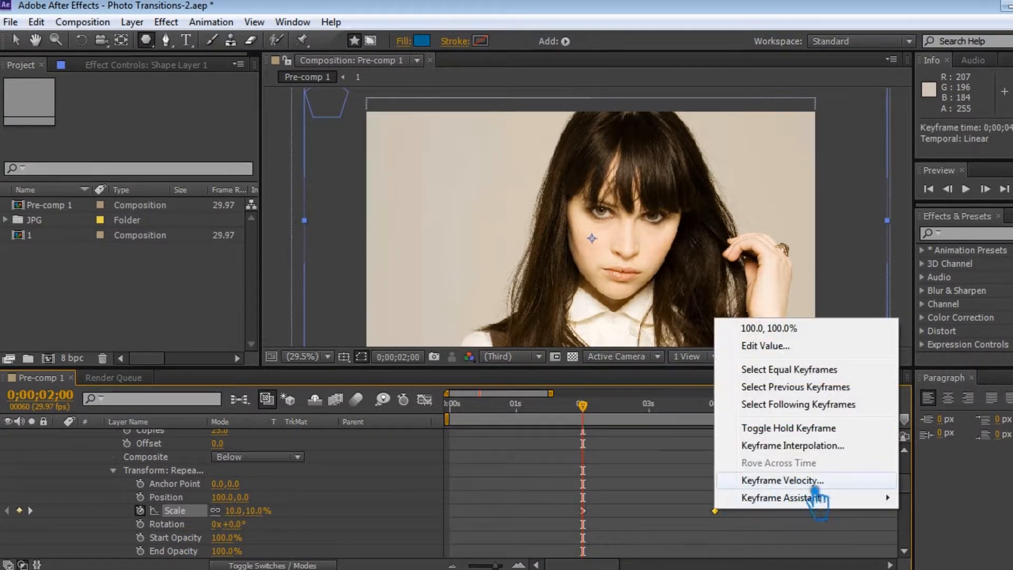
mouse_move(814, 555)
click(552, 413)
click(556, 511)
key(ctrl+s)
Step: Move Shape Layer 1 directly above 22.jpg, set that photo's track matte to Alpha Inverted, preview up to 0;00;04;00, and save
scroll(325, 501, up, 3)
scroll(326, 501, up, 2)
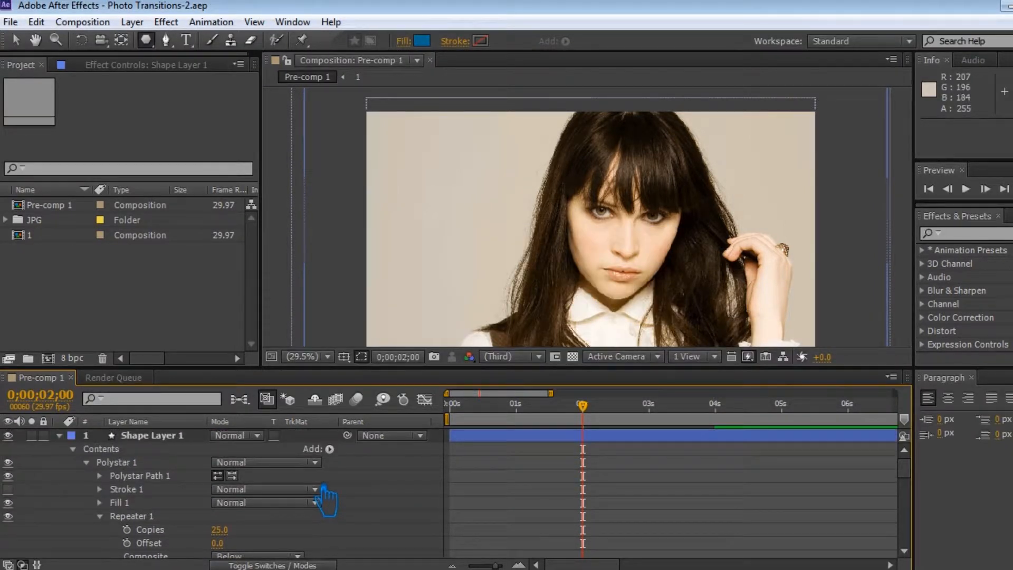
click(60, 436)
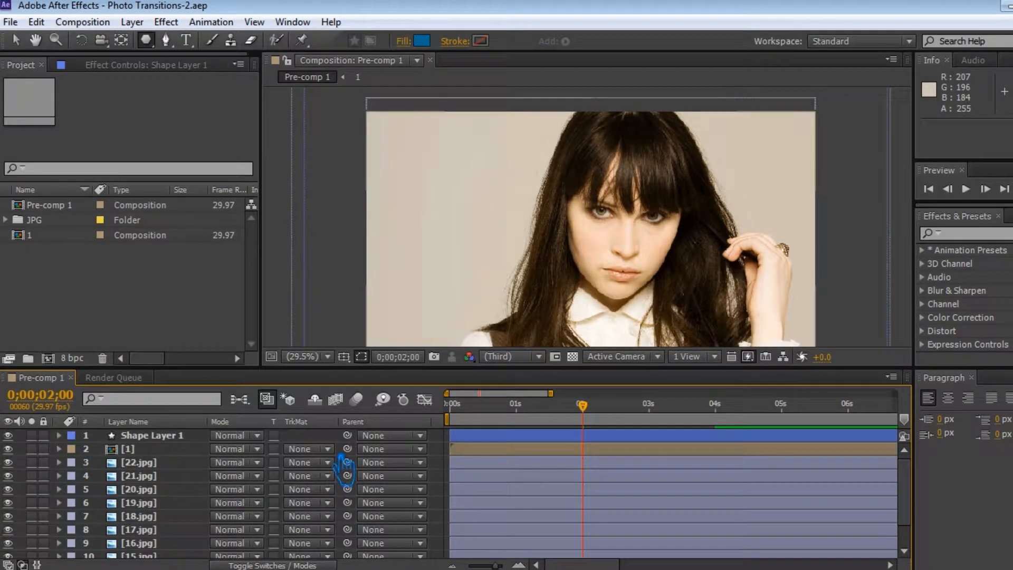
drag(164, 437, 159, 462)
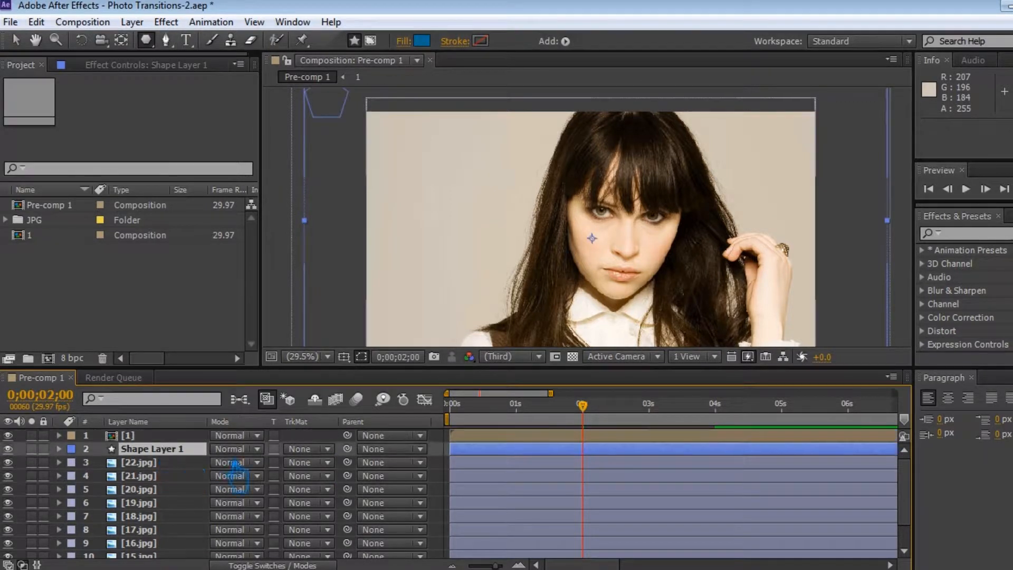
click(317, 463)
click(348, 518)
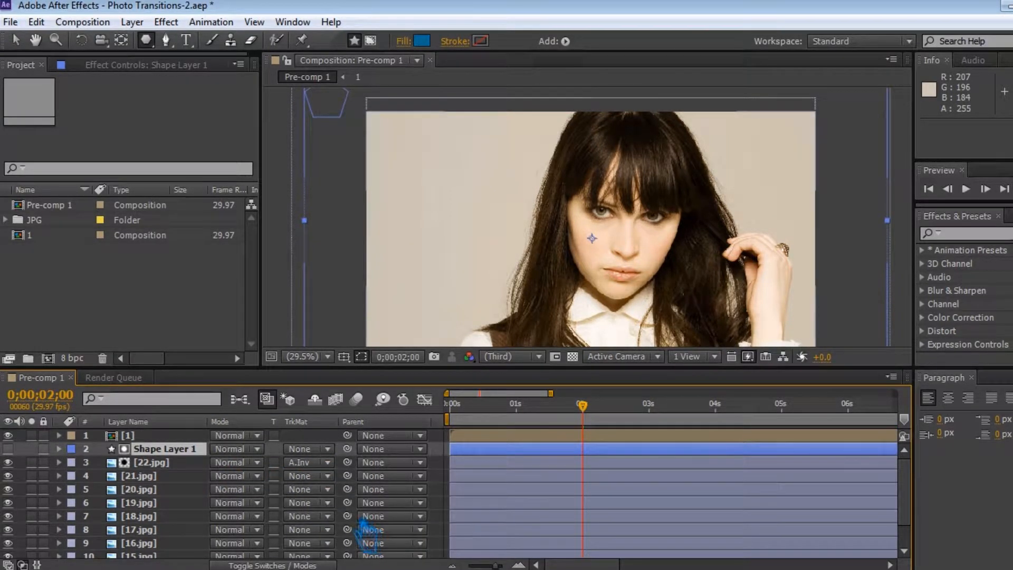
drag(649, 414, 727, 422)
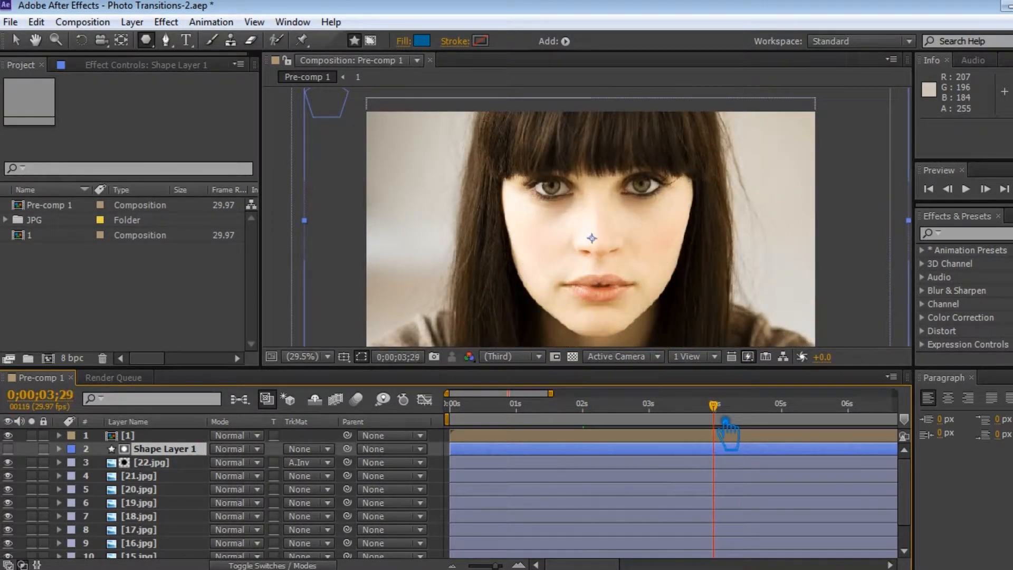
key(ctrl+s)
Step: Pre-compose Shape Layer 1 and 22.jpg into a new composition named 2, moving all attributes, and save
ctrl+click(153, 463)
right_click(232, 462)
click(235, 536)
text(2)
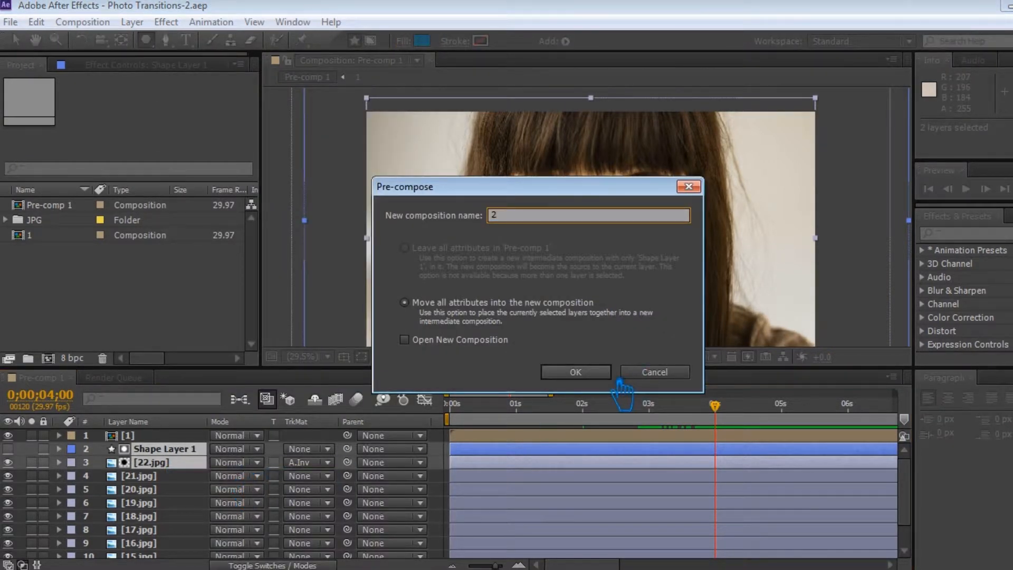
click(602, 373)
key(ctrl+s)
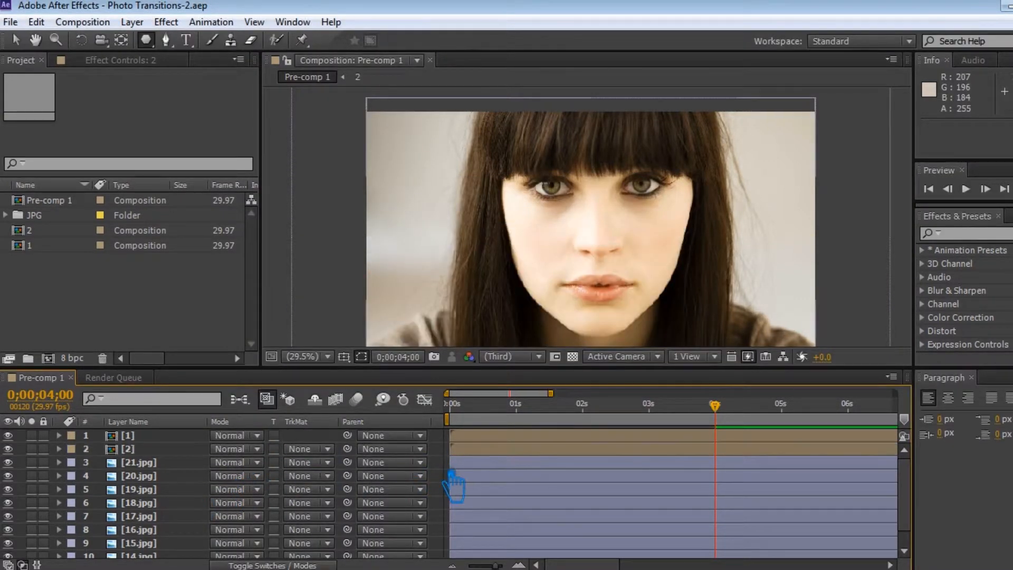
Step: Draw a small rounded rectangle beyond the frame's upper-left corner on a new shape layer
drag(146, 39, 222, 57)
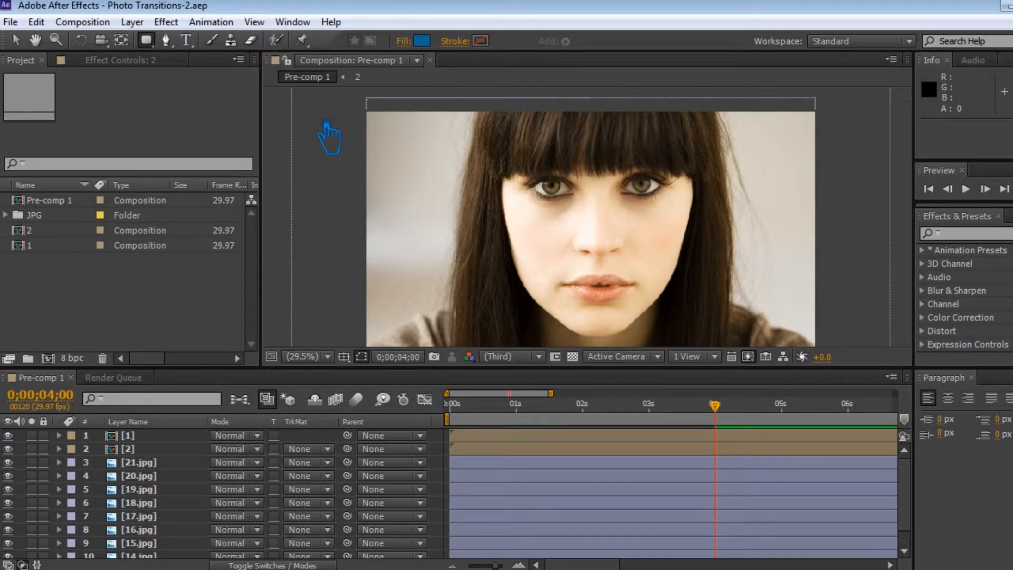
drag(316, 109, 342, 133)
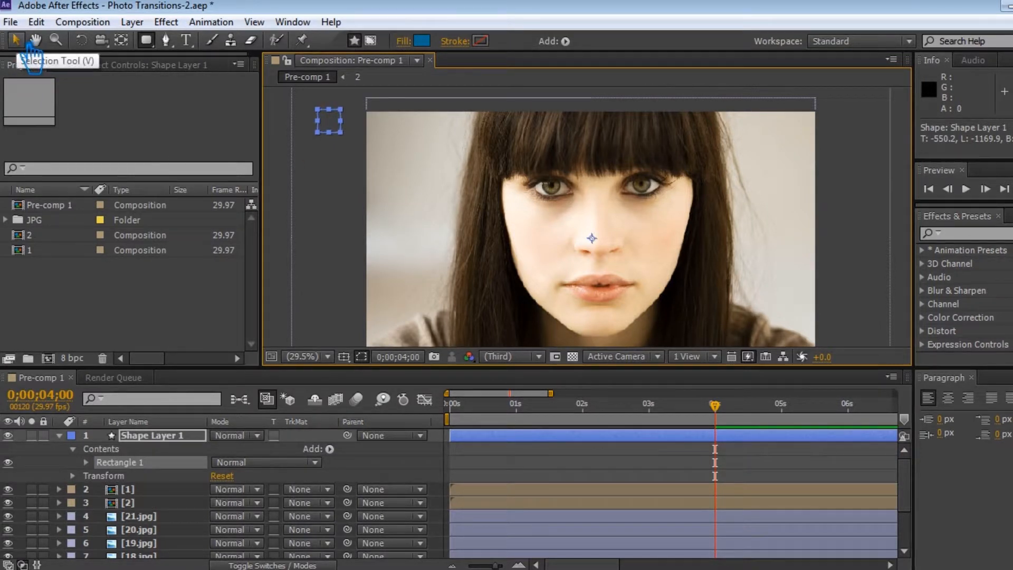
click(89, 463)
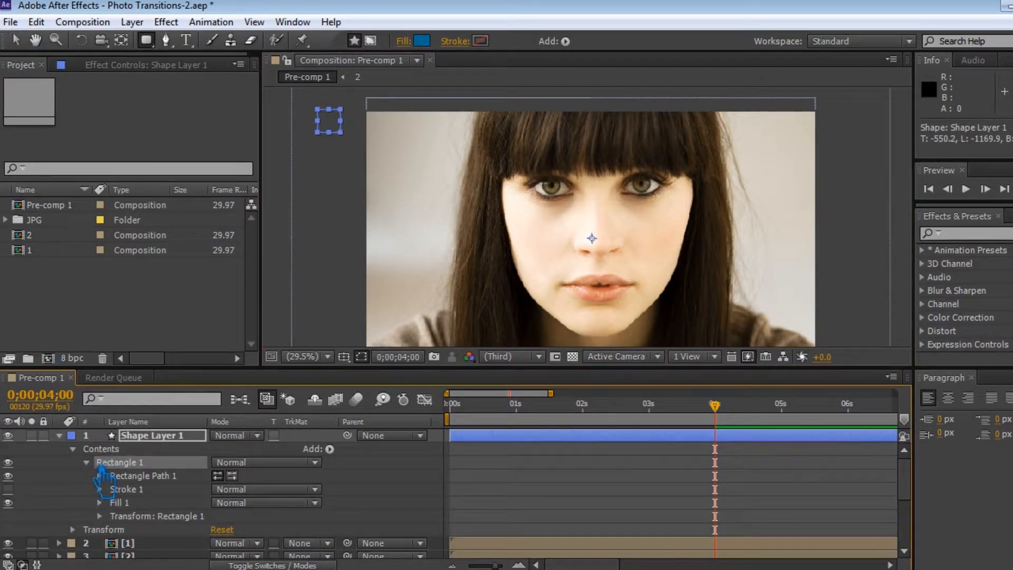
click(76, 449)
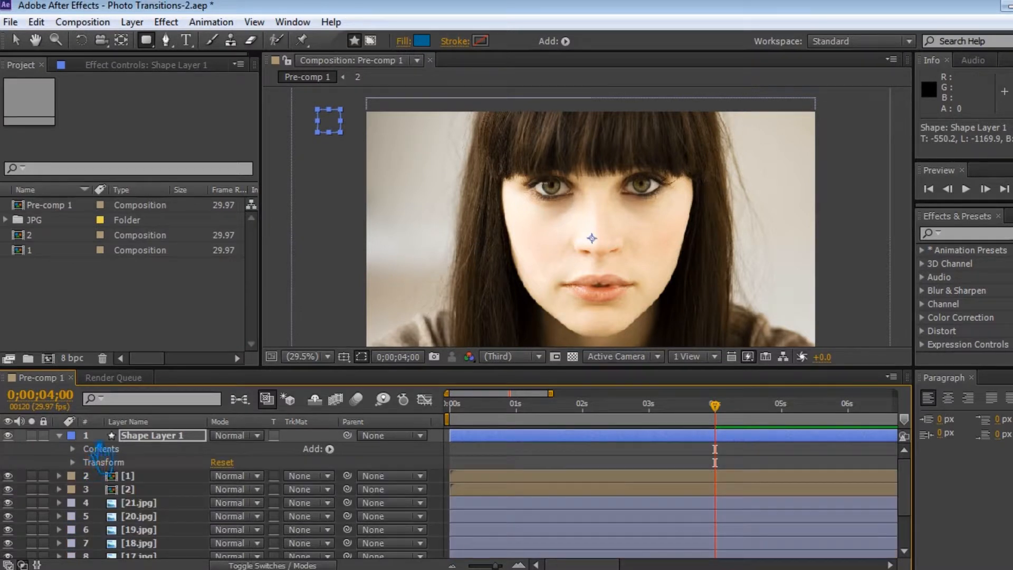
Step: Add a repeater to the rounded rectangle and set its copies to 40
click(331, 449)
click(407, 331)
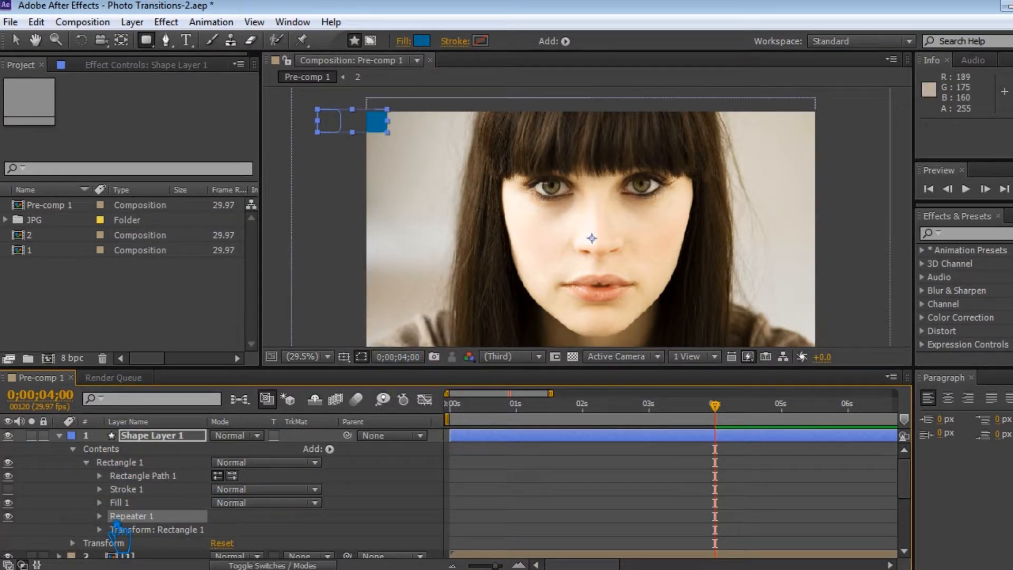
click(100, 516)
click(231, 513)
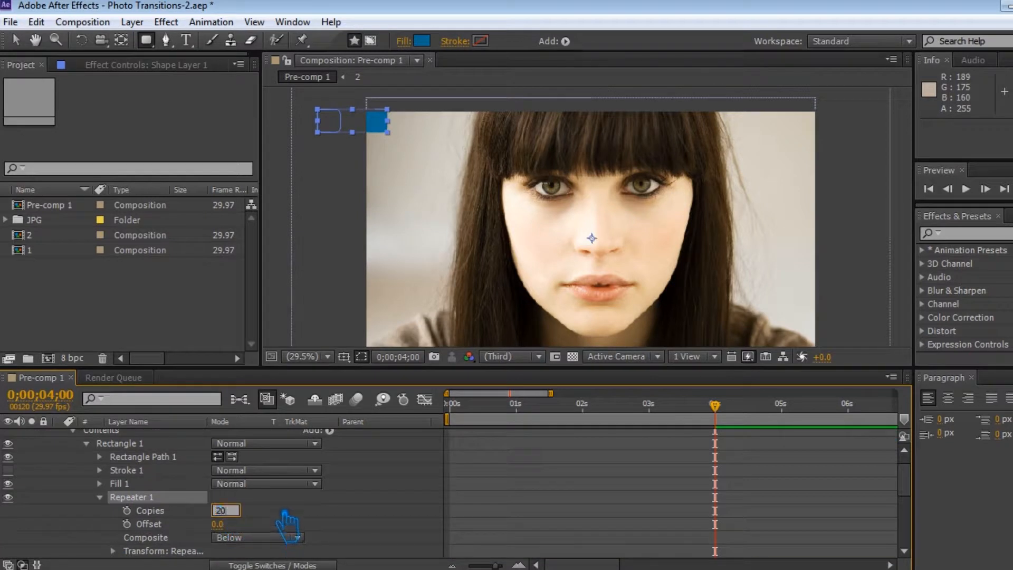
key(Return)
click(231, 514)
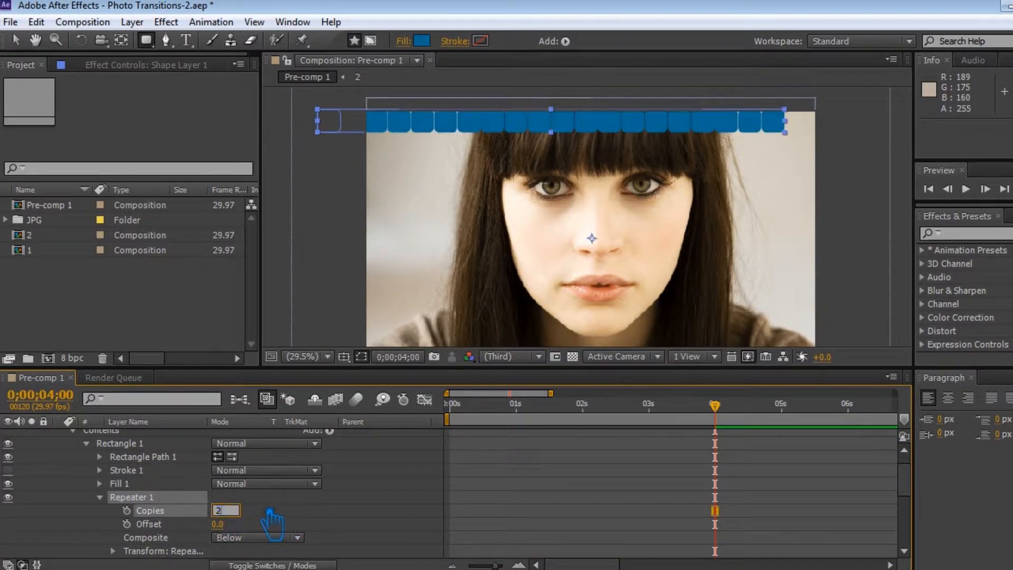
text(40)
key(Return)
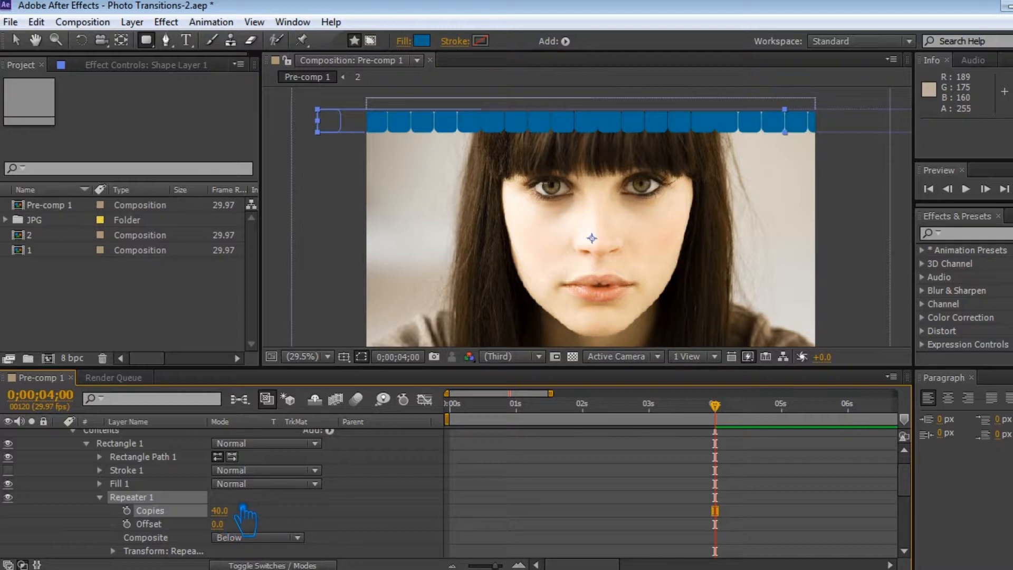
Step: Set the repeater's transform position to 68.0, 0.0 so the rectangles form a continuous row
scroll(230, 519, down, 3)
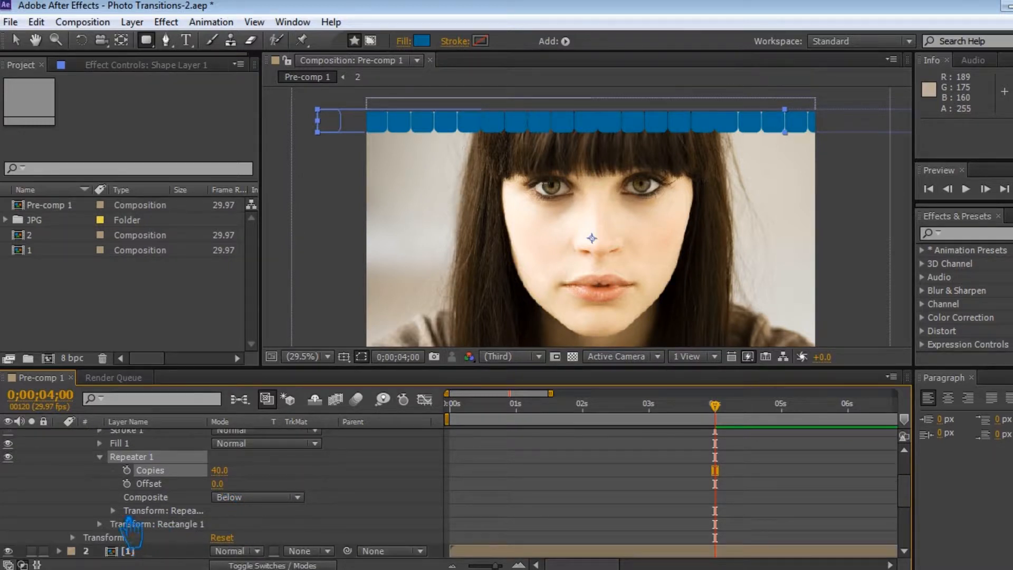
click(113, 510)
scroll(128, 518, down, 1)
drag(239, 505, 230, 504)
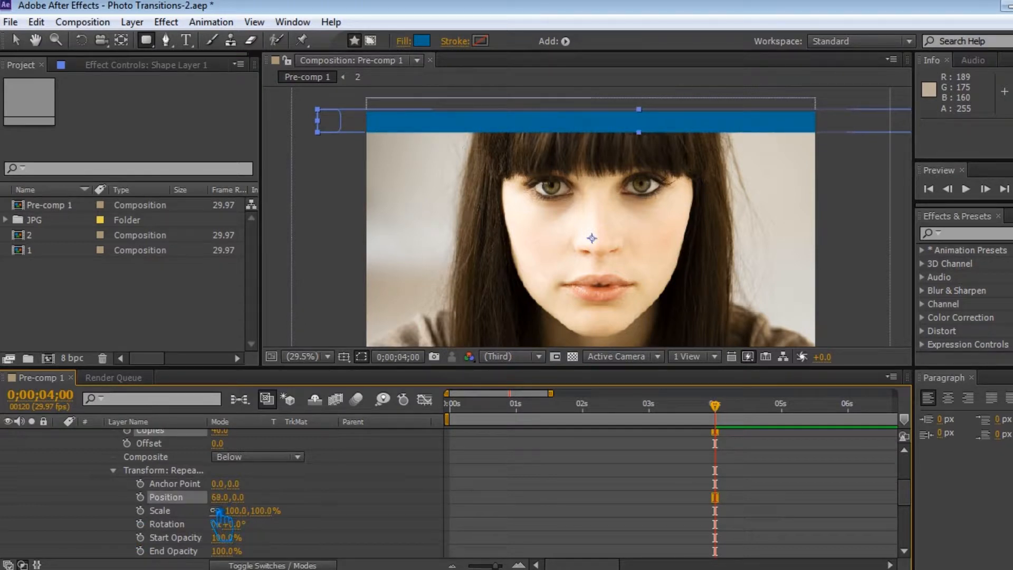
Step: Add a second repeater to the rounded rectangle and set its copies to 20
scroll(316, 510, up, 5)
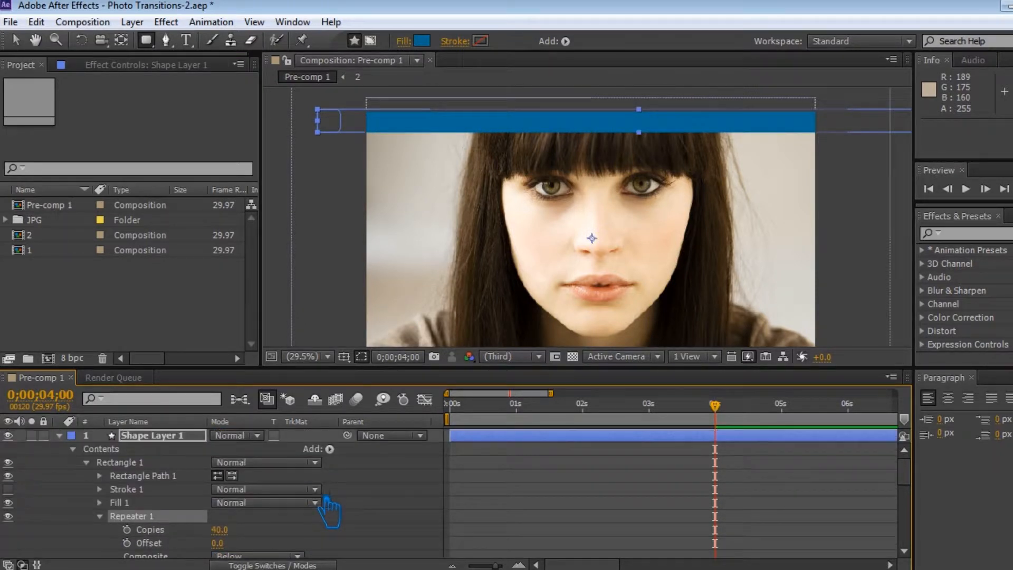
click(330, 449)
click(354, 327)
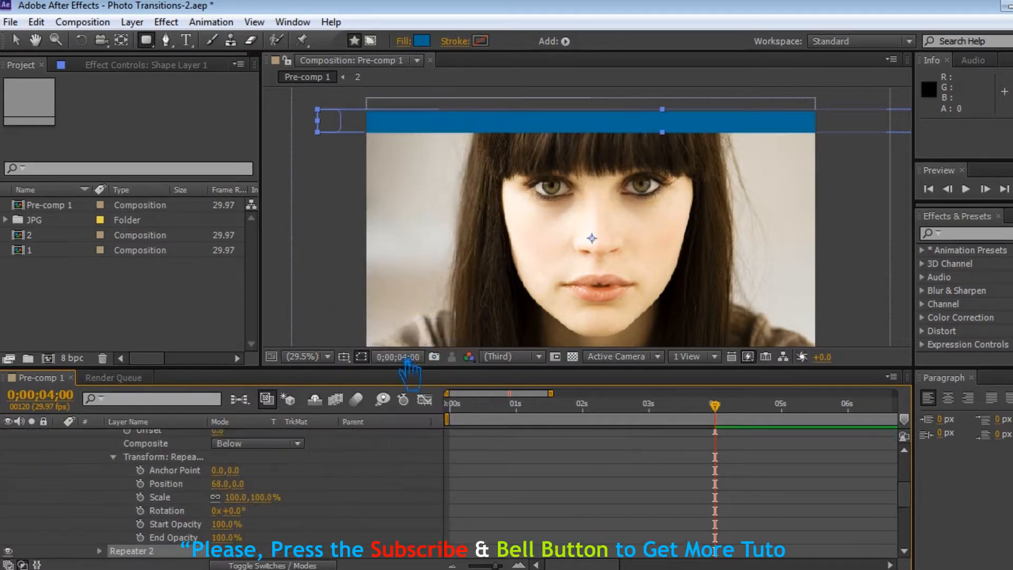
click(99, 550)
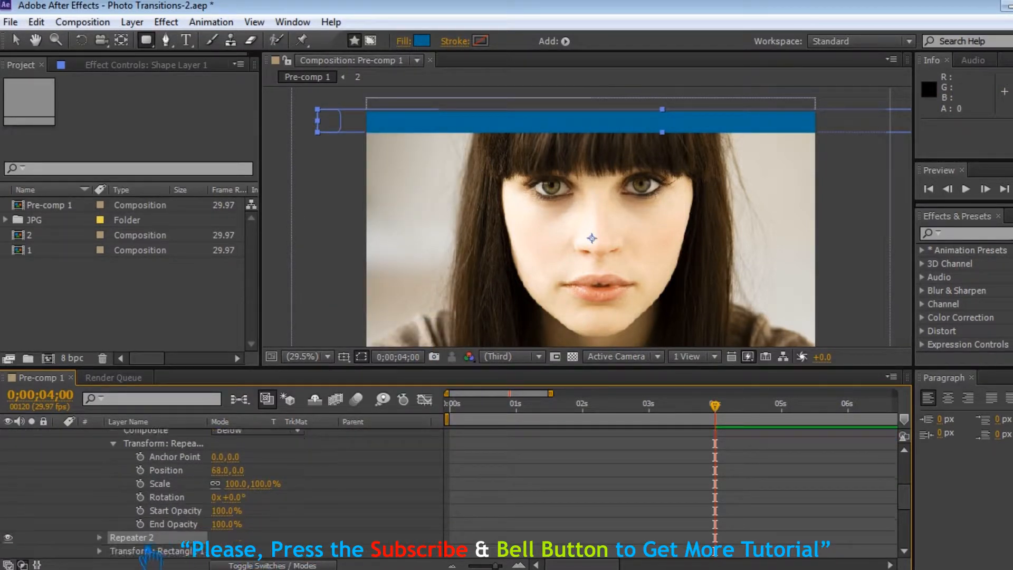
scroll(116, 549, down, 2)
click(218, 510)
text(20)
key(Return)
scroll(283, 526, down, 1)
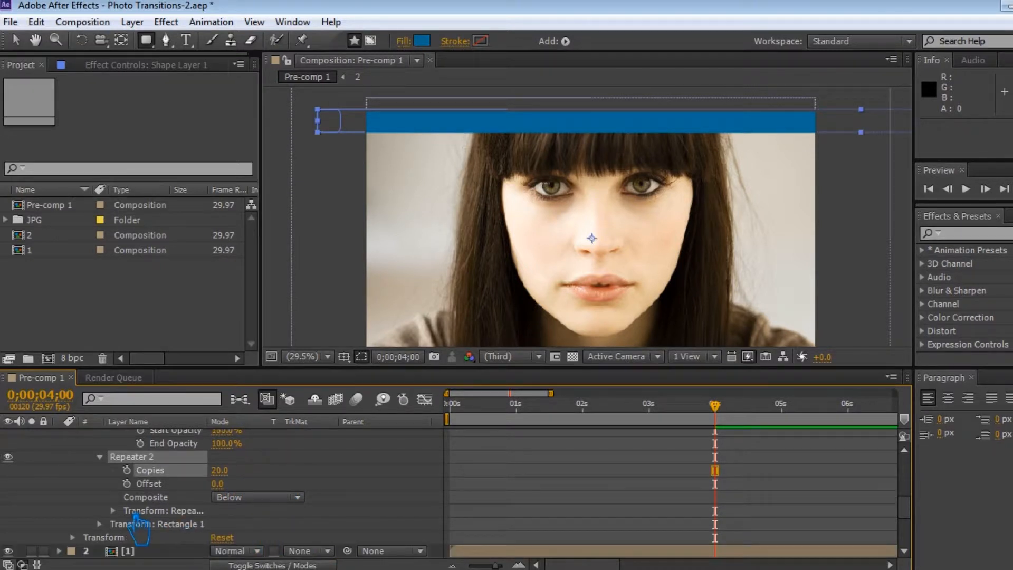
Step: Set the second repeater's transform position to 0.0, 66.0 so the rectangle rows cover the photo
click(113, 510)
scroll(185, 533, down, 1)
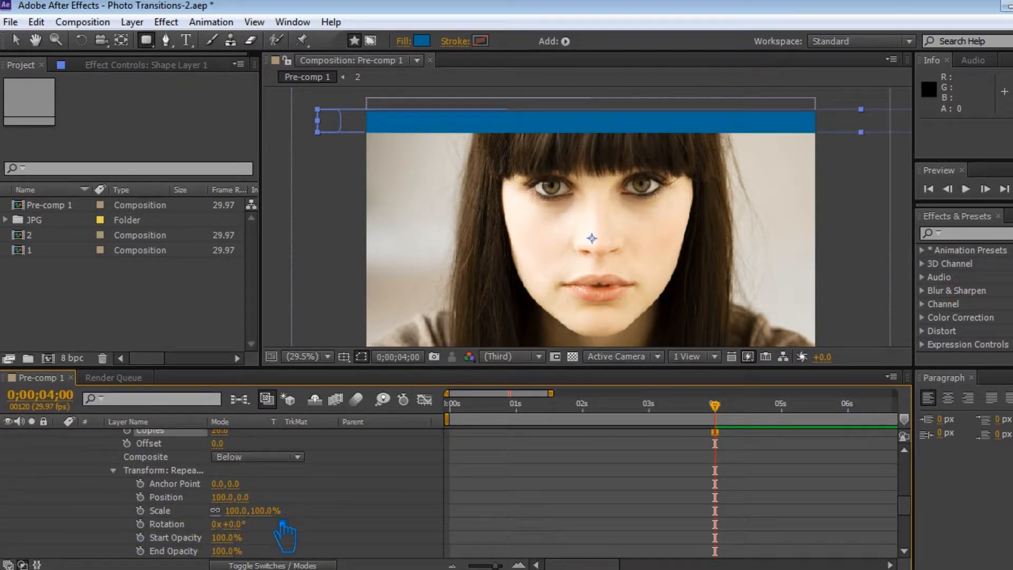
drag(252, 516, 253, 516)
key(ctrl+z)
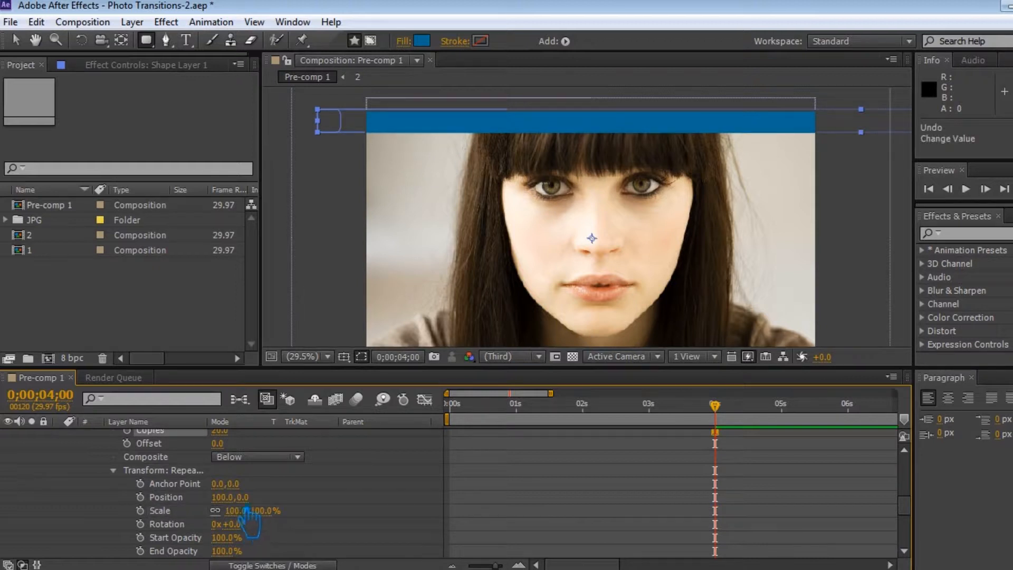
click(230, 498)
text(0)
key(Tab)
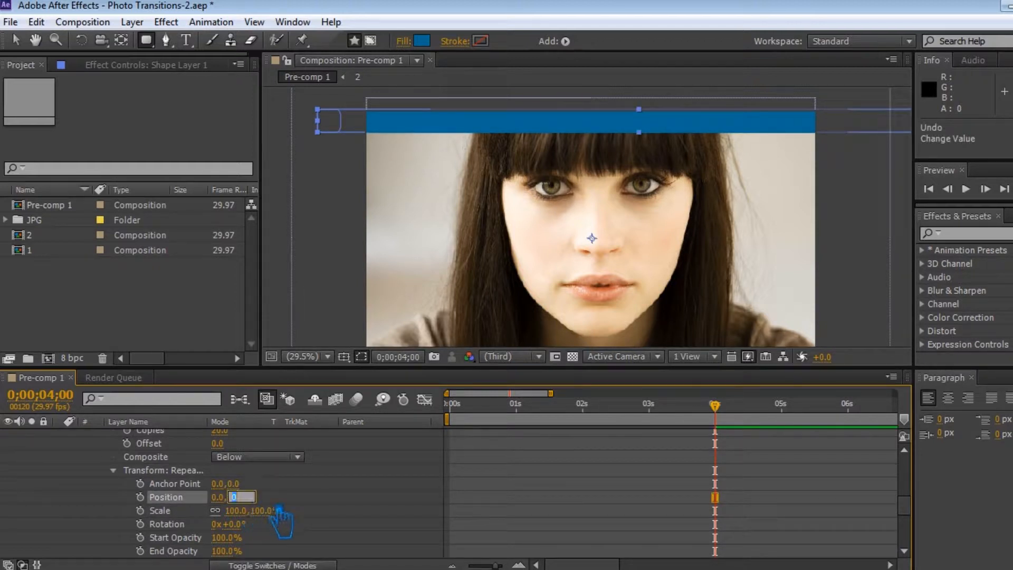
text(26)
key(Return)
drag(276, 505, 303, 511)
Step: Move the time to 0;00;06;00 and add a scale keyframe to the second repeater
drag(724, 413, 849, 429)
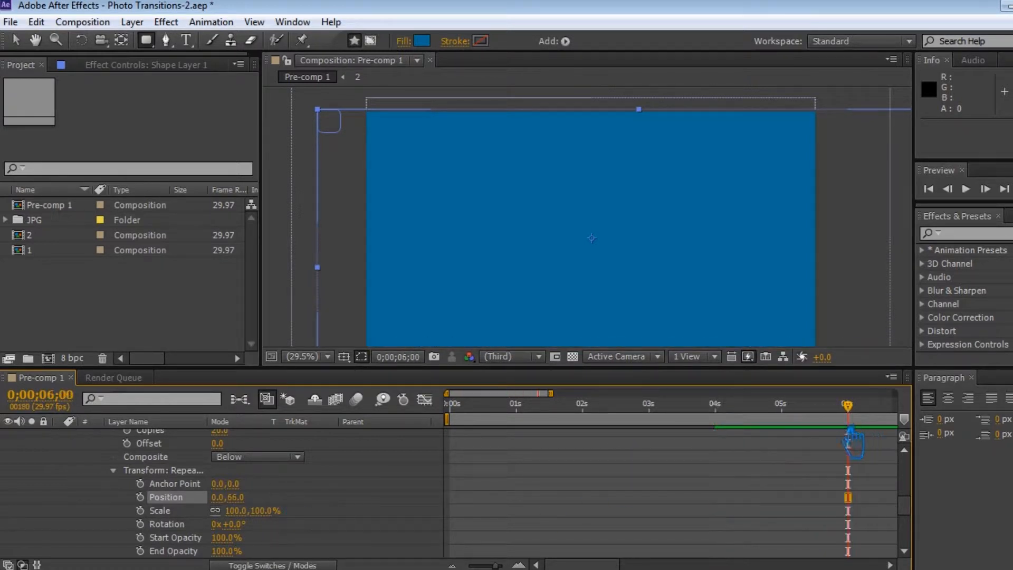
click(163, 511)
click(140, 510)
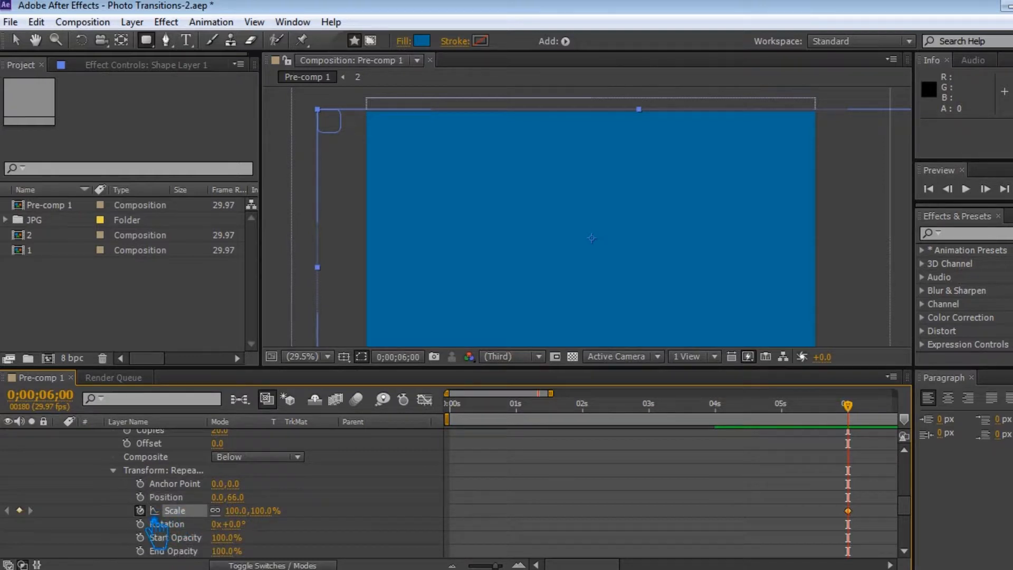
Step: Add a scale keyframe to the first repeater at 0;00;06;00
scroll(153, 522, up, 3)
click(100, 498)
scroll(219, 477, up, 6)
scroll(205, 496, down, 1)
click(139, 510)
scroll(179, 510, up, 1)
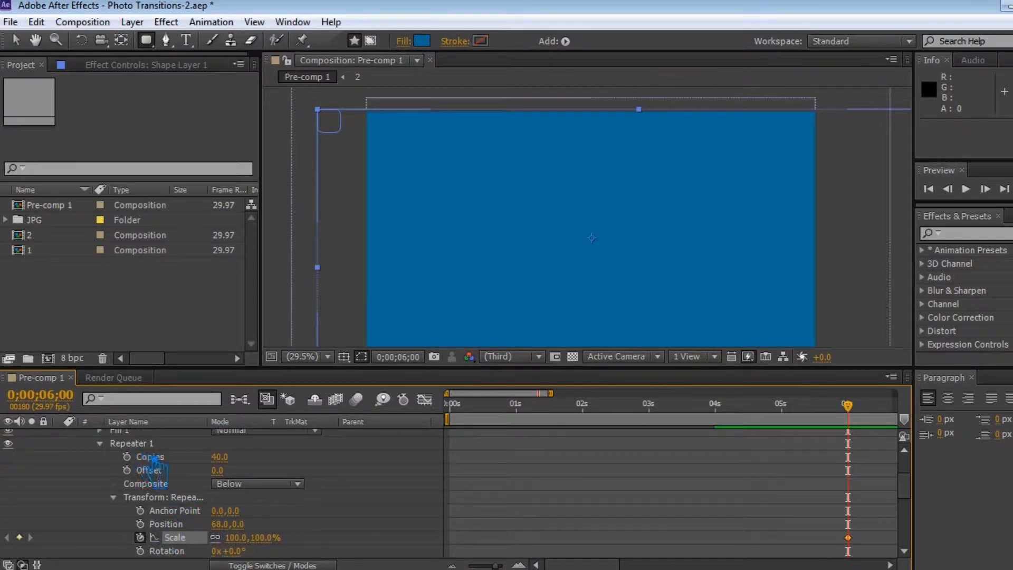
Step: Move the time to 0;00;04;00, set the first repeater's scale to 36% and save the project
scroll(182, 511, down, 2)
drag(861, 417, 735, 427)
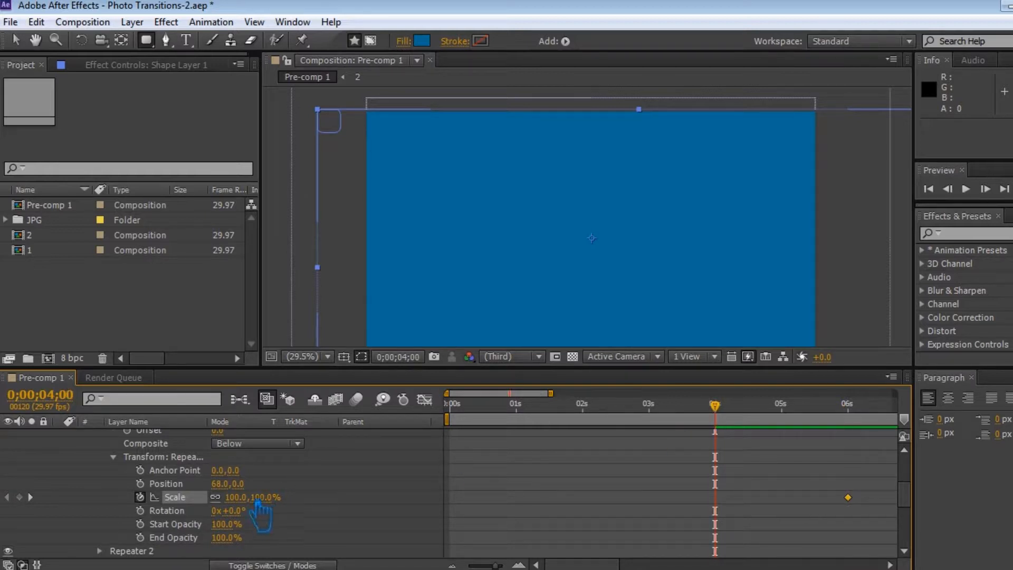
drag(251, 509, 227, 508)
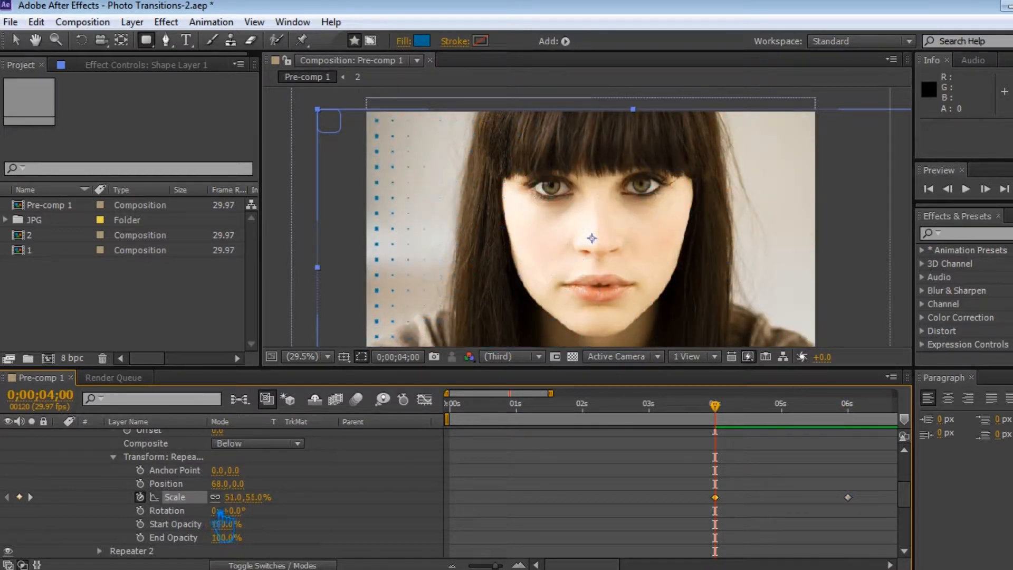
key(ctrl+s)
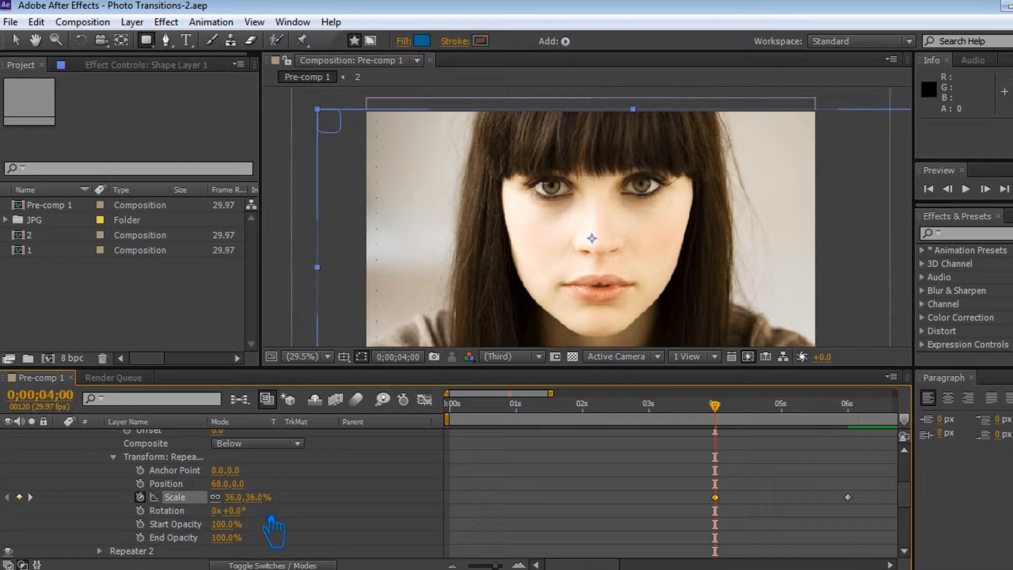
Step: Apply Easy Ease to the first repeater's scale keyframes at 0;00;04;00 and 0;00;06;00, and save the project
right_click(715, 497)
mouse_move(815, 549)
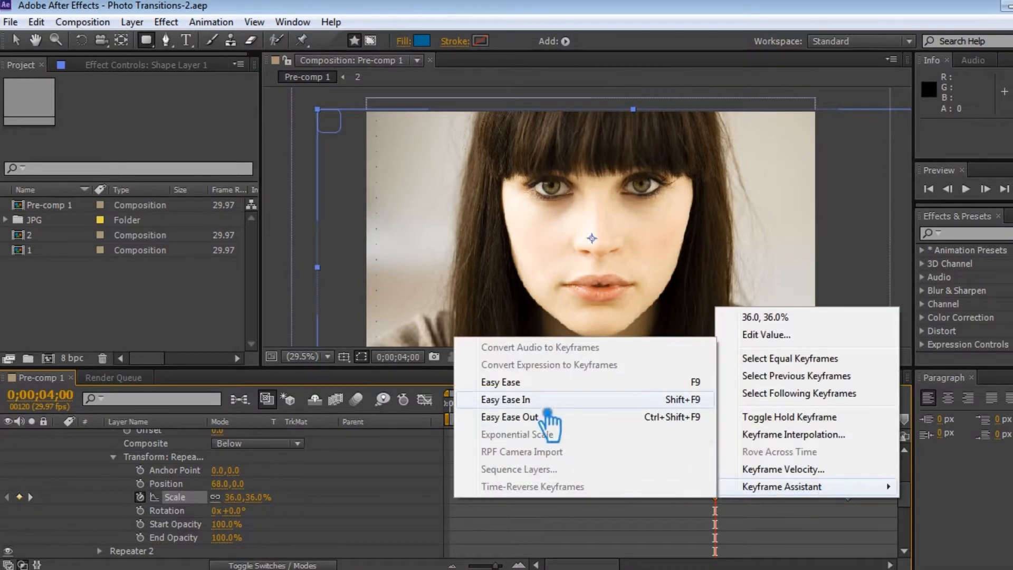
click(496, 397)
right_click(848, 497)
mouse_move(897, 545)
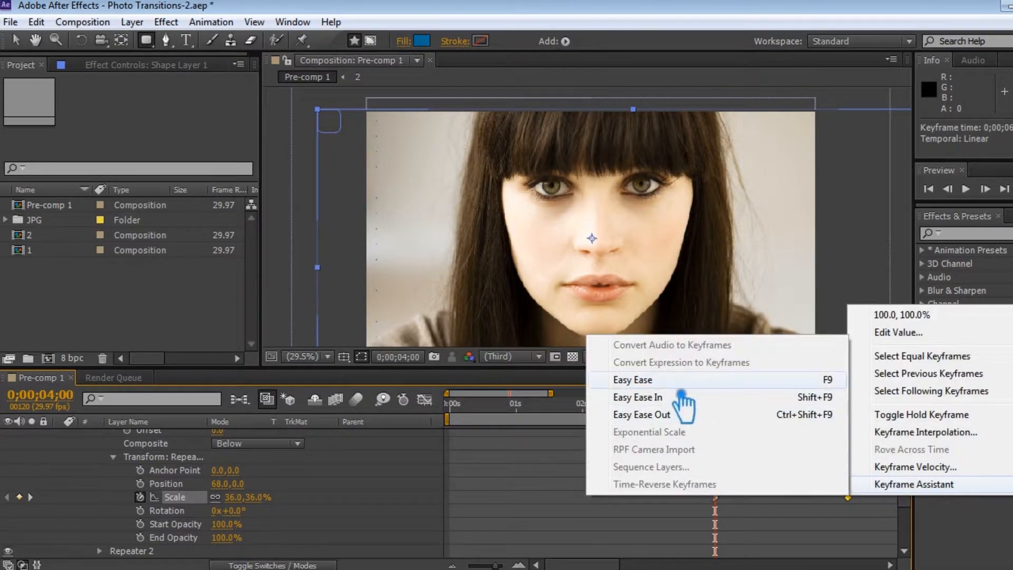
click(670, 381)
key(ctrl+s)
Step: Move Shape Layer 1 directly above 21.jpg and make it that photo's alpha inverted matte, checking the reveal at 0;00;04;25
scroll(325, 515, up, 4)
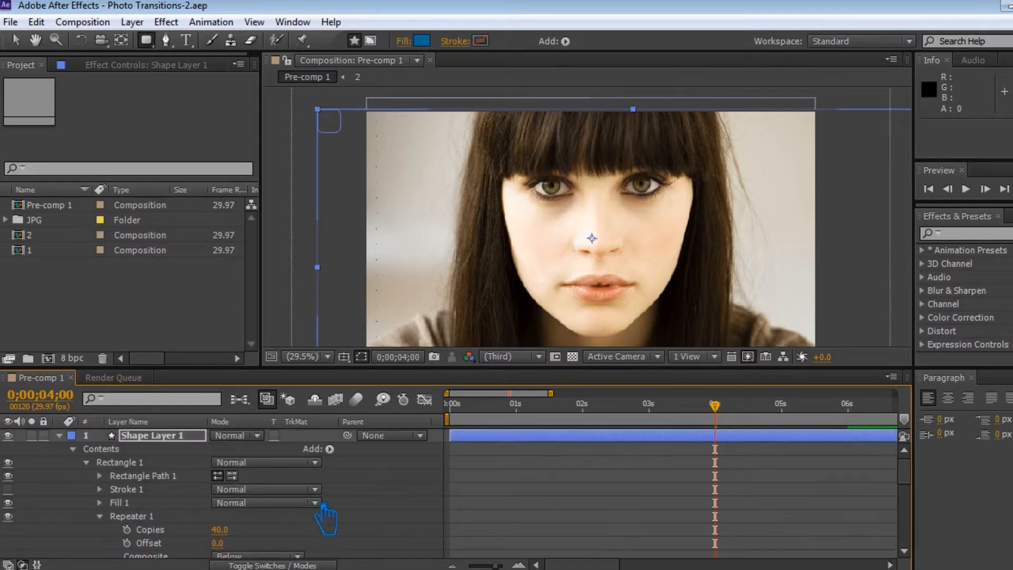
click(101, 516)
click(59, 435)
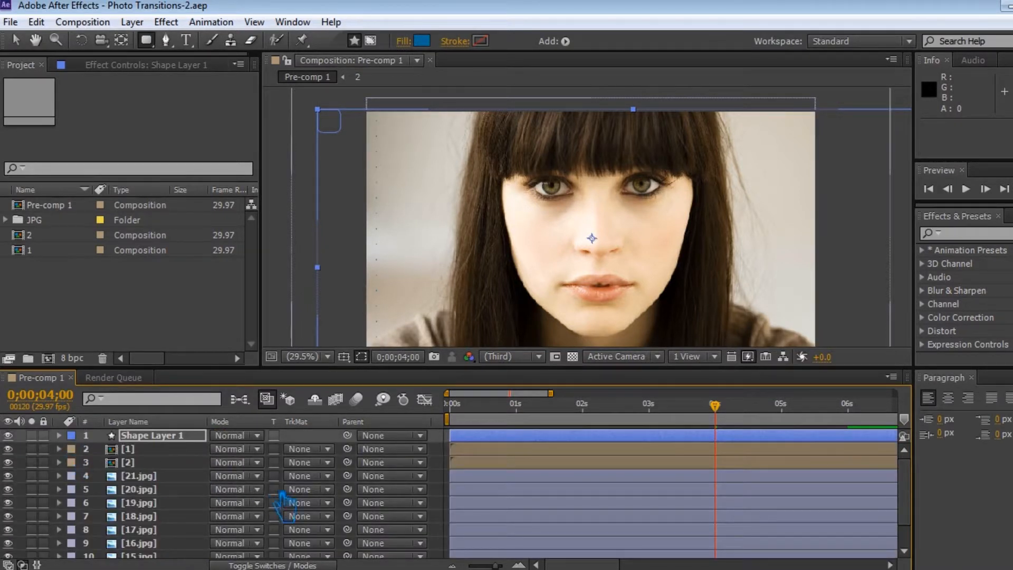
drag(158, 436, 154, 469)
click(328, 475)
click(369, 420)
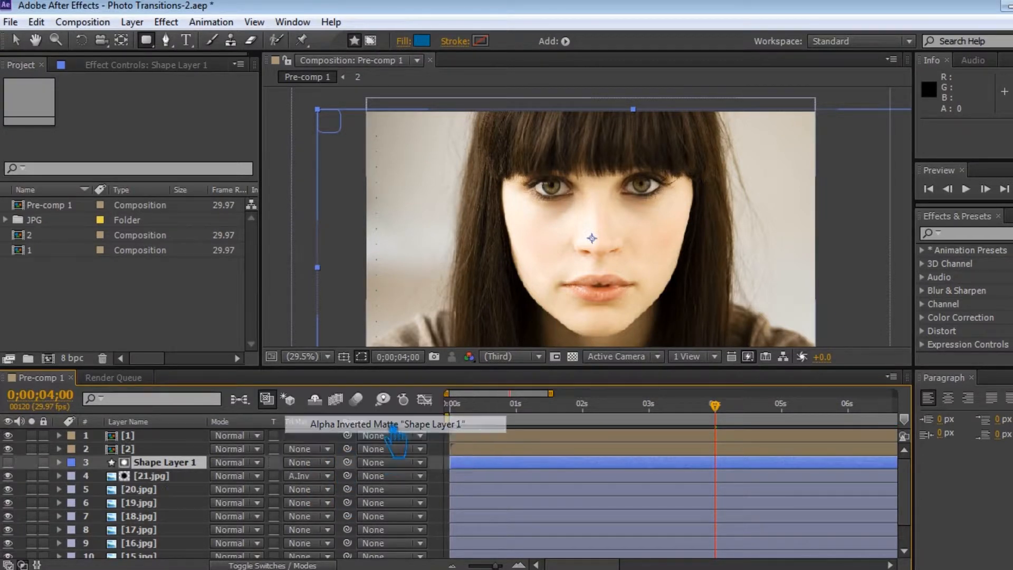
drag(715, 405, 771, 409)
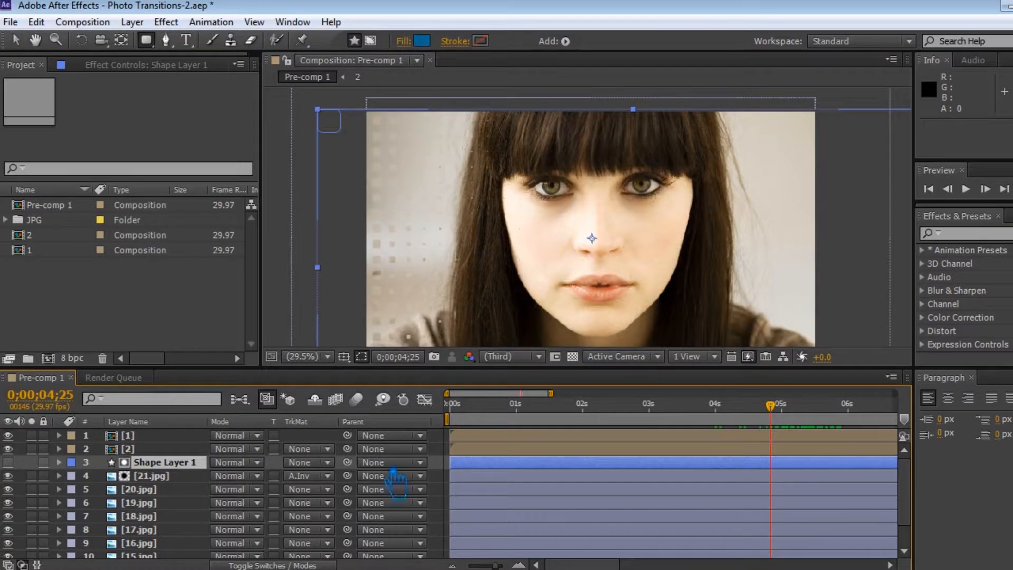
Step: Pre-compose Shape Layer 1 and 21.jpg together into a new composition named 3
shift+click(165, 476)
right_click(168, 478)
click(225, 535)
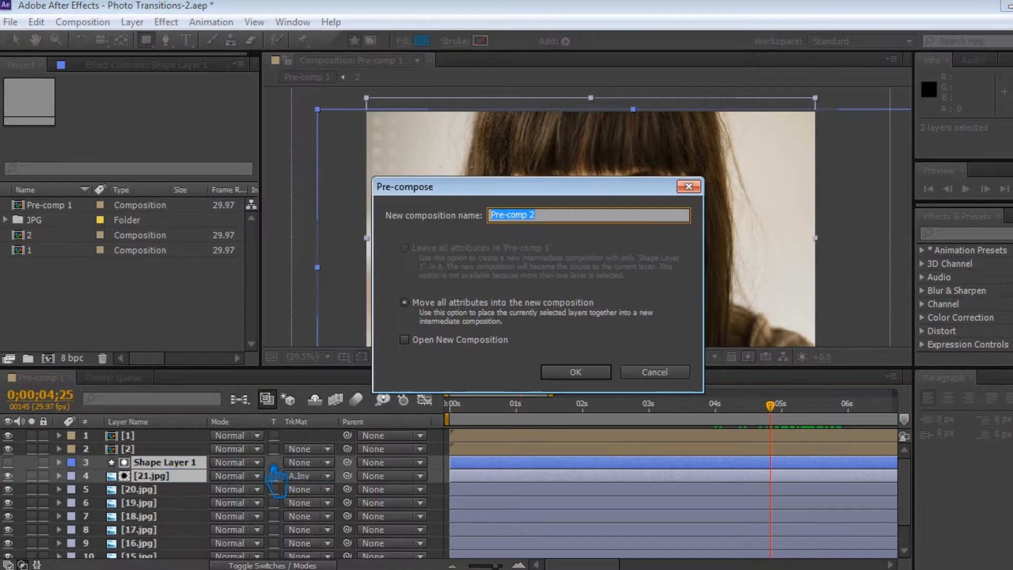
text(3)
key(Return)
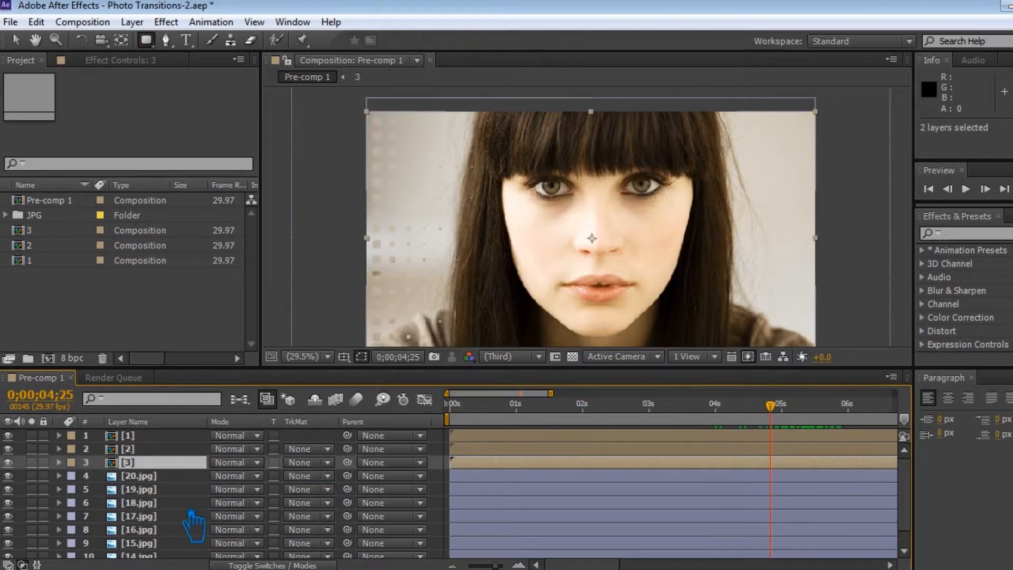
Step: Preview the rounded-rectangle transition in the timeline and set the time to 0;00;06;00
click(187, 479)
click(448, 465)
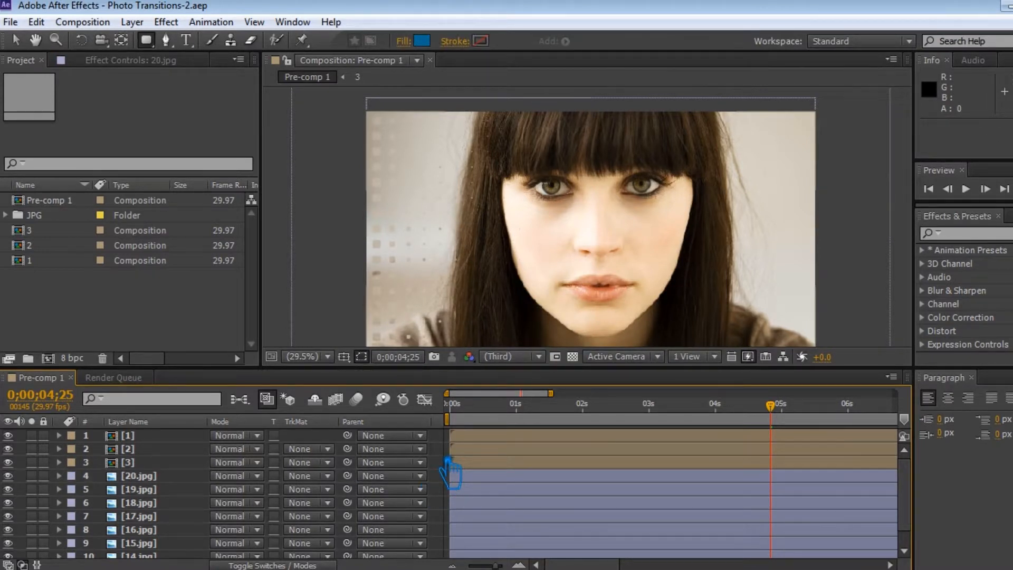
key(minus)
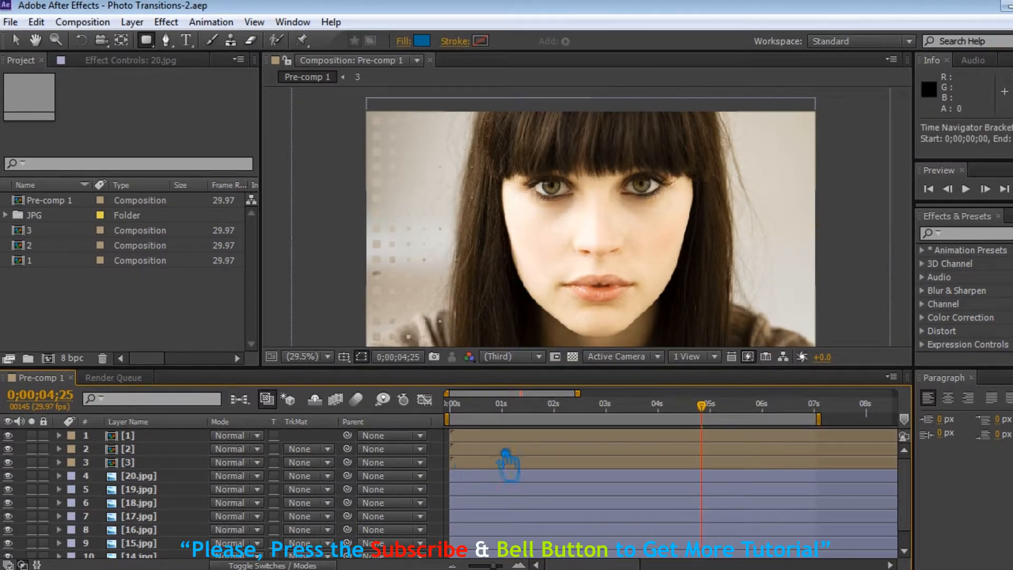
key(minus)
key(minus)
key(minus)
key(minus)
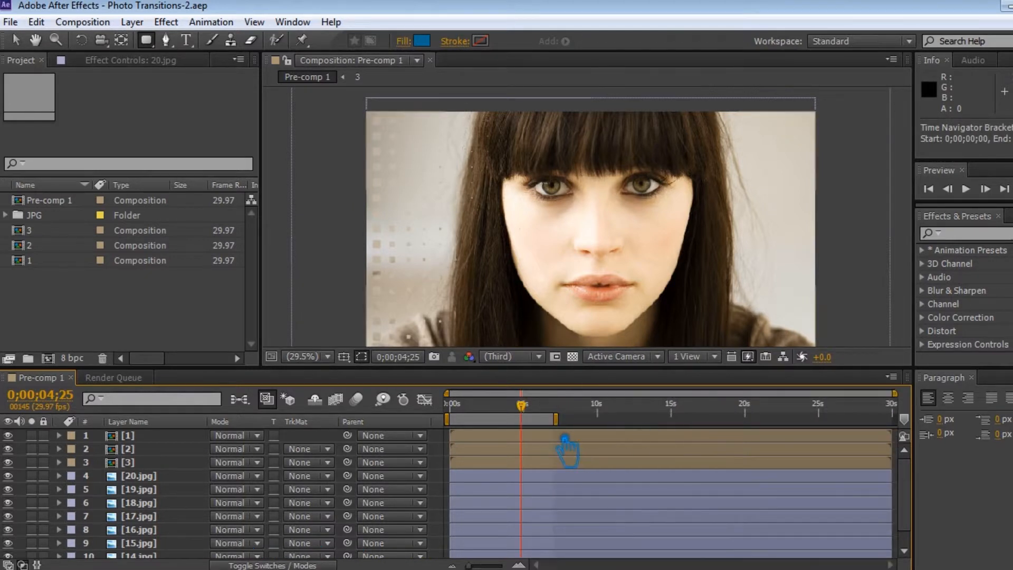
key(equal)
key(equal)
key(equal)
key(equal)
key(equal)
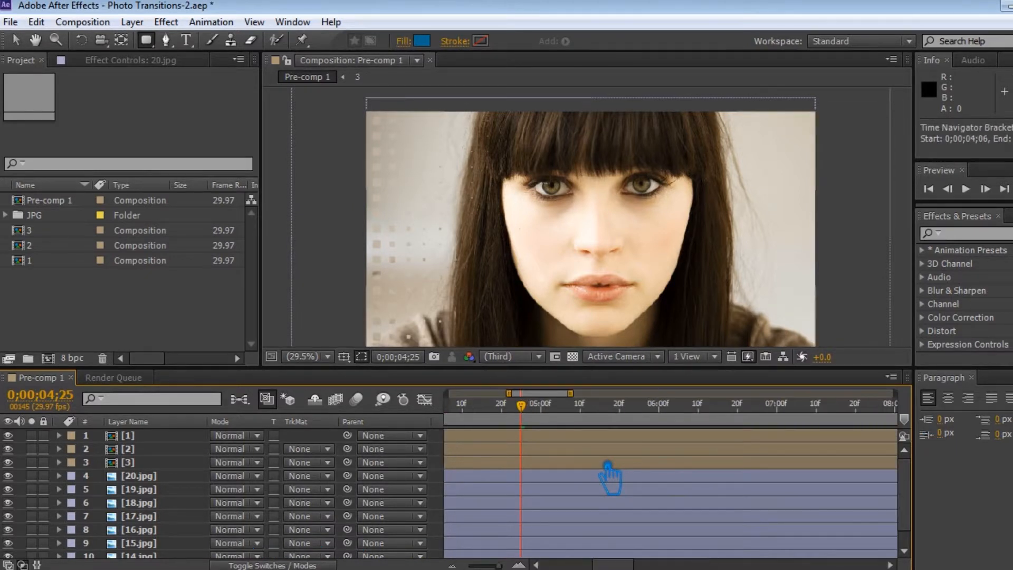
key(minus)
key(space)
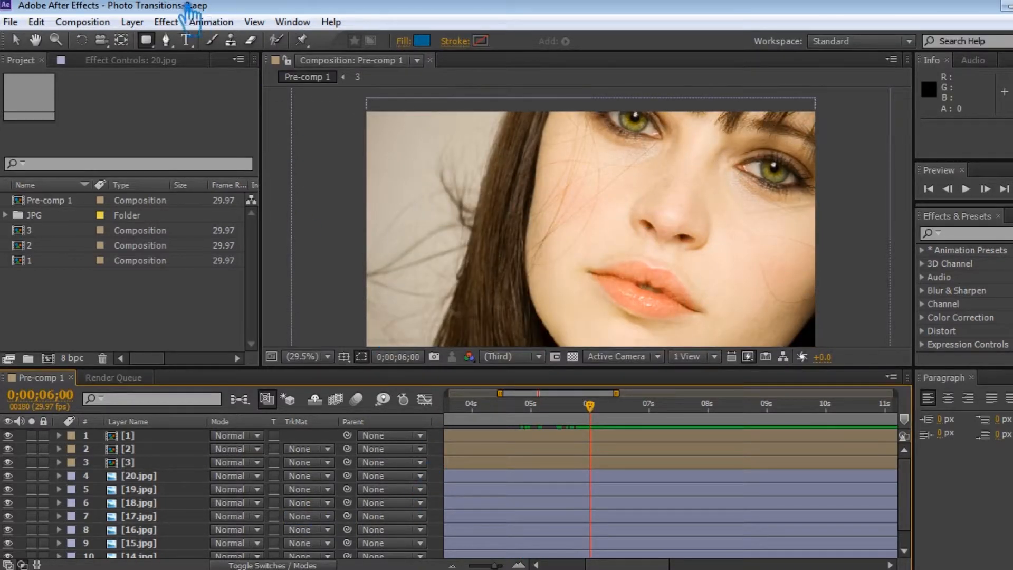
Step: Draw a small star with the Star Tool just outside the photo's upper-left corner
click(146, 40)
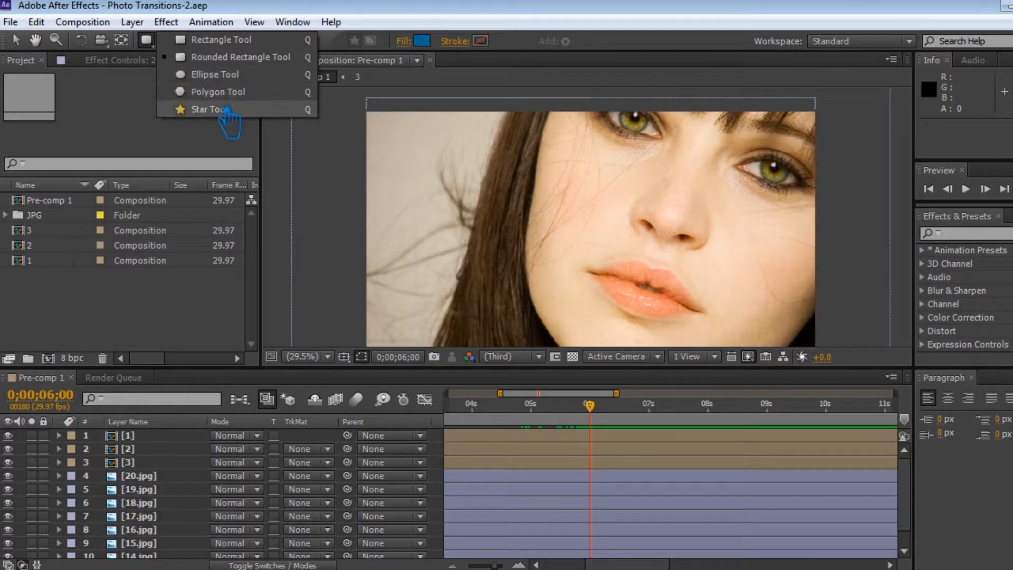
click(228, 76)
click(146, 40)
click(201, 104)
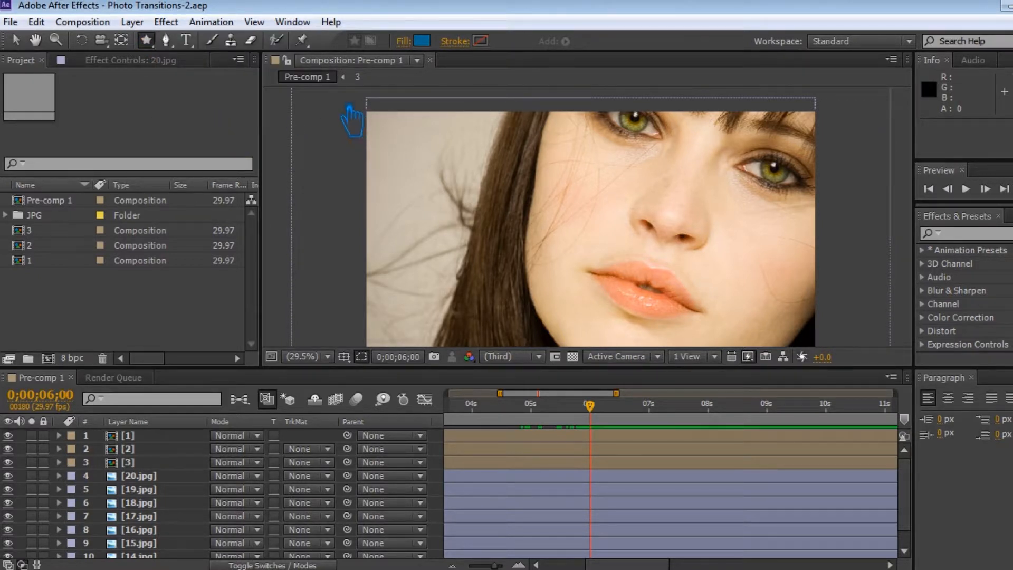
drag(328, 102, 348, 112)
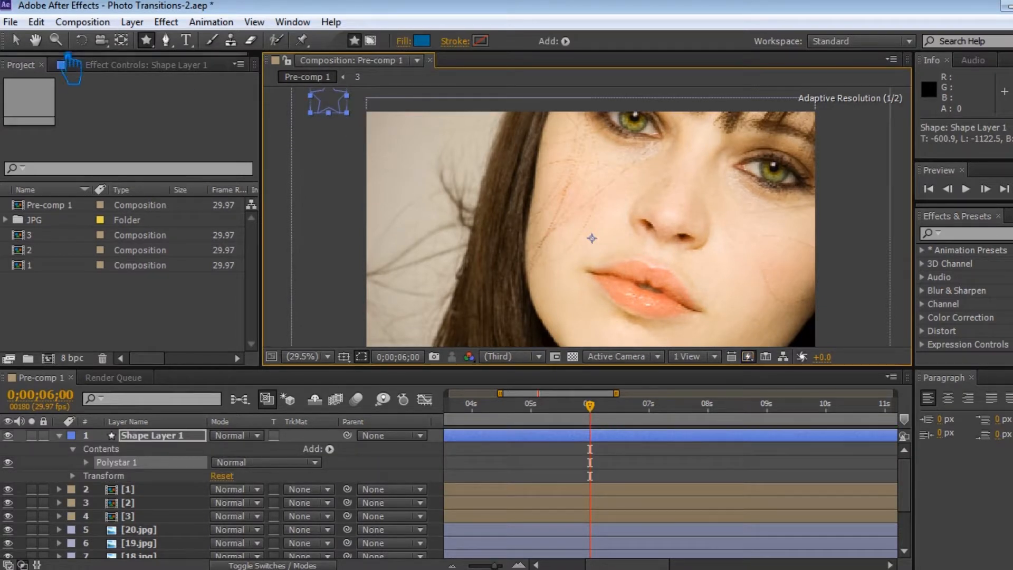
click(15, 40)
Step: Add a repeater to the star and set its copies to 23
click(329, 449)
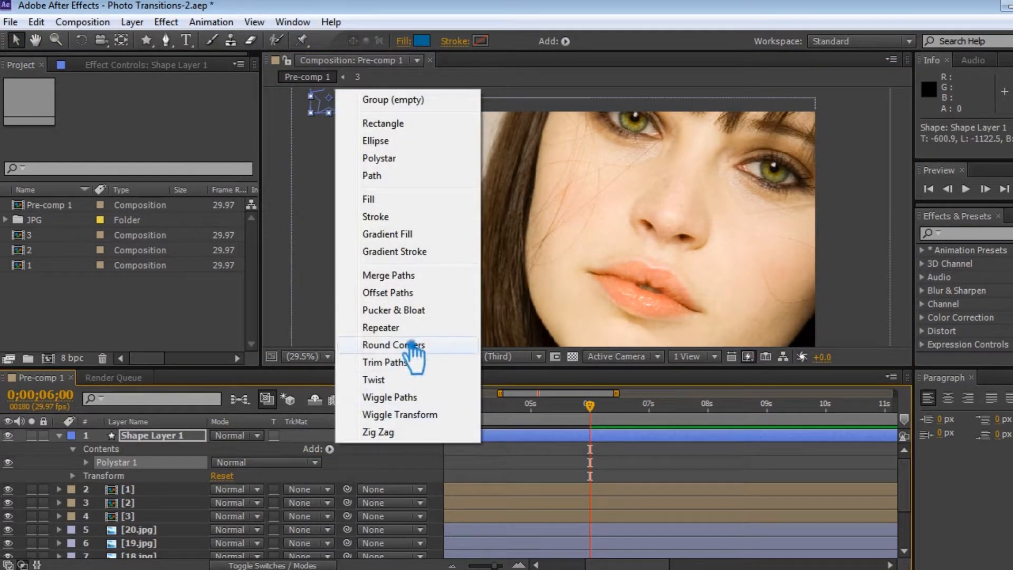
click(441, 393)
click(100, 516)
scroll(158, 520, down, 1)
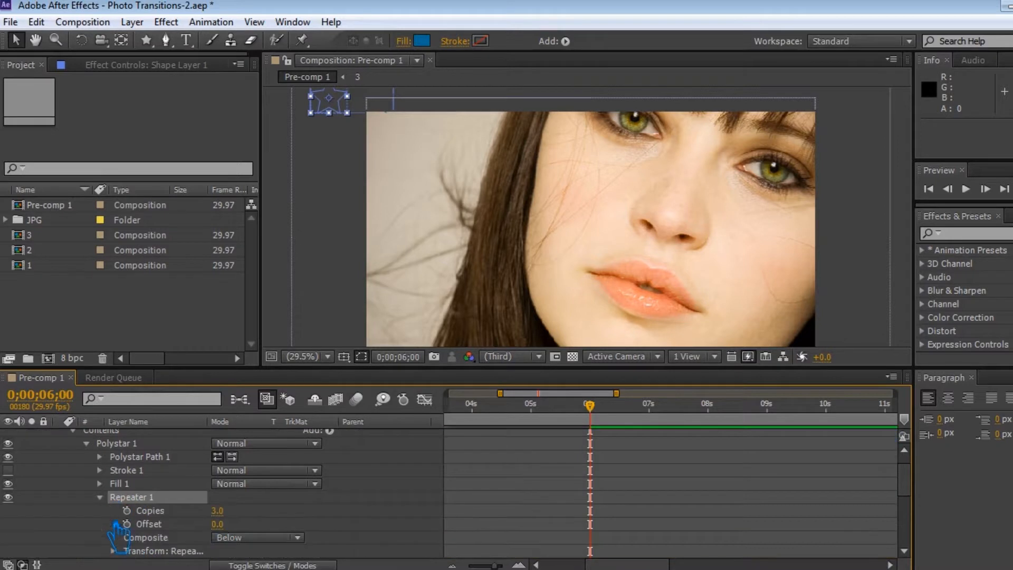
drag(223, 512, 245, 518)
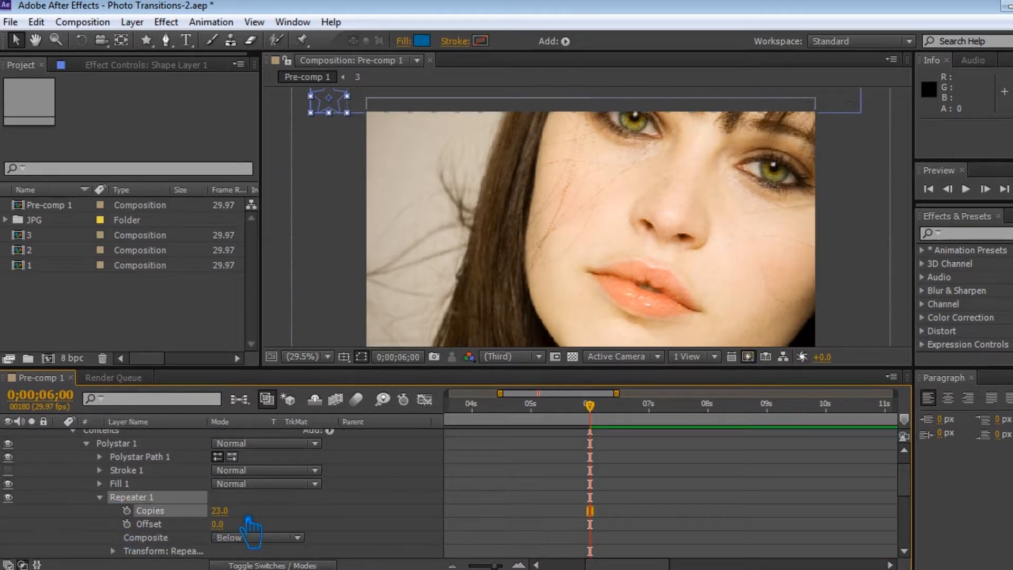
scroll(228, 522, down, 1)
scroll(227, 525, down, 1)
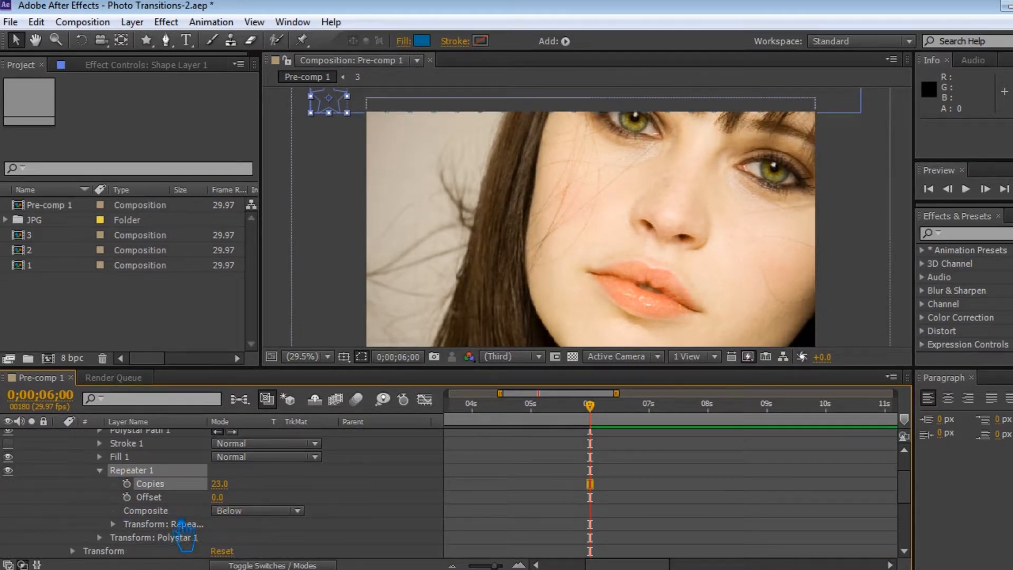
scroll(345, 501, up, 3)
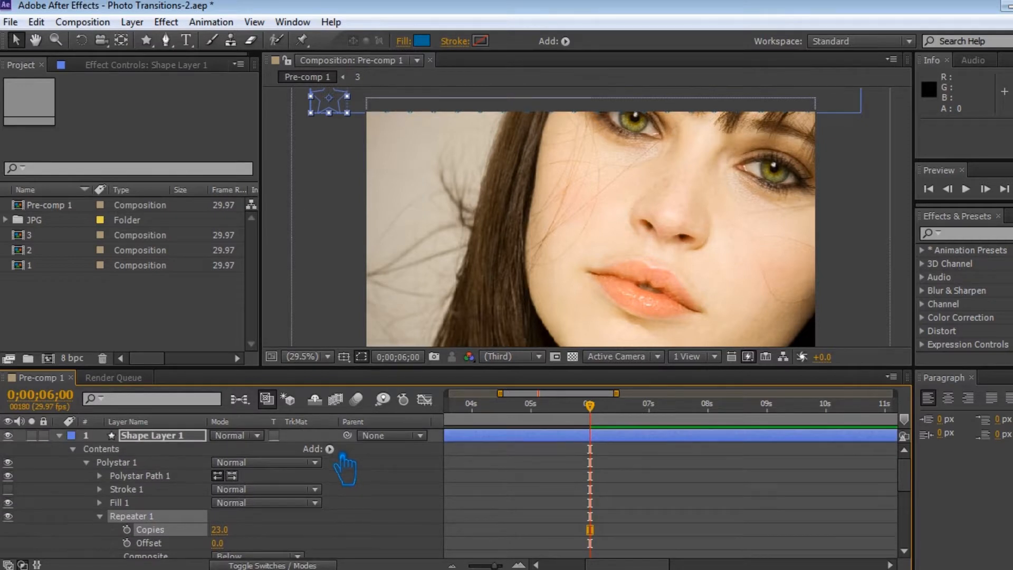
click(330, 449)
click(367, 488)
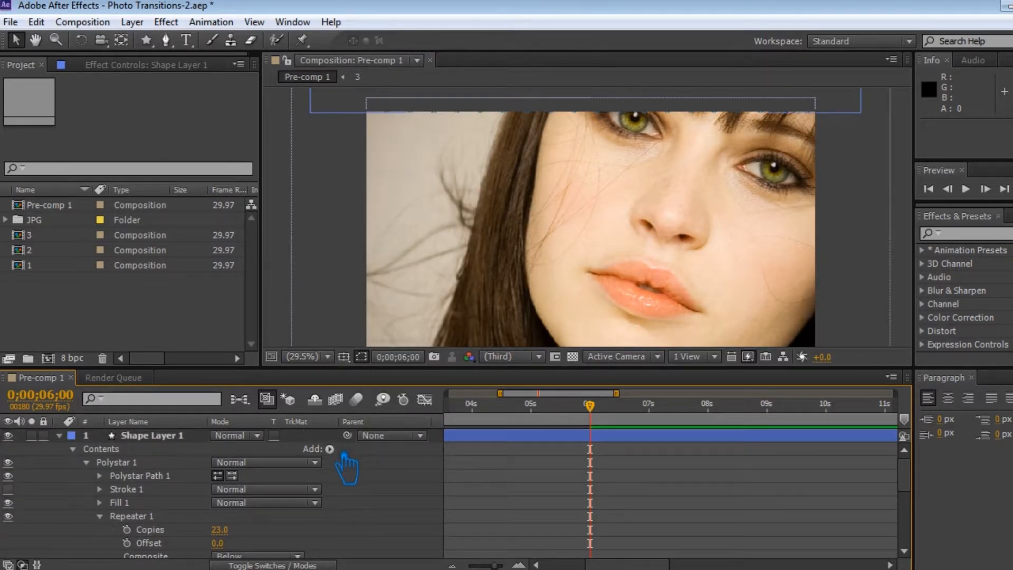
Step: Set the star repeater's transform position to 61.0, 0.0 and its copies to 42 so the row spans the photo
click(146, 518)
scroll(199, 524, down, 3)
click(113, 528)
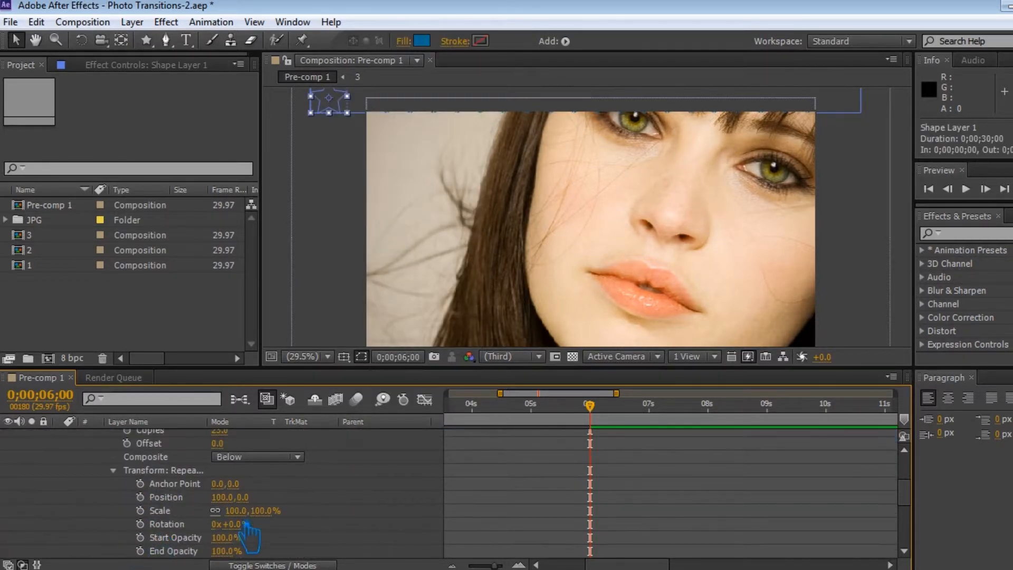
drag(238, 504, 231, 507)
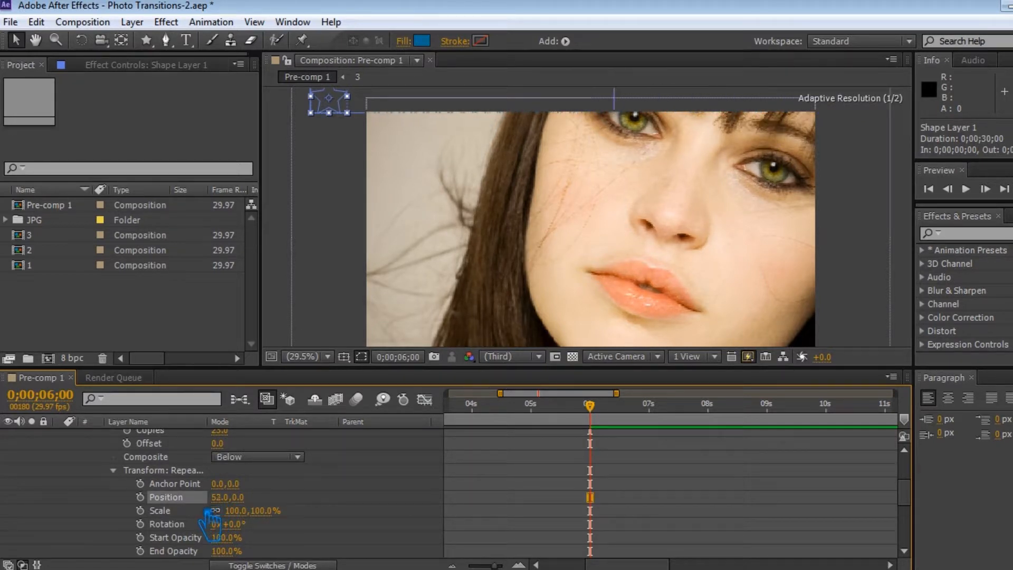
scroll(238, 469, up, 1)
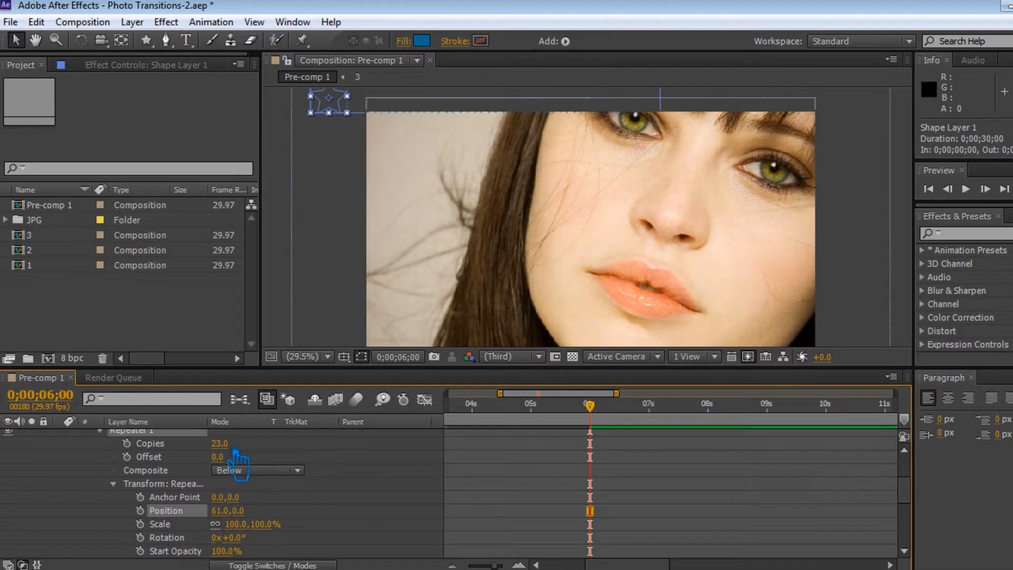
drag(235, 452, 242, 453)
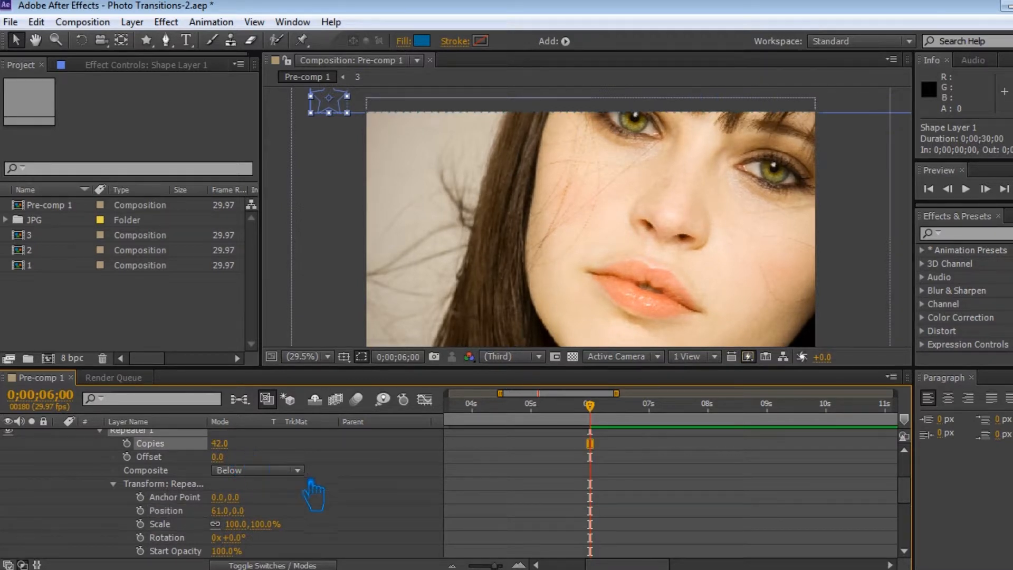
Step: Add a second repeater to the star and set its copies to 25
scroll(299, 514, down, 1)
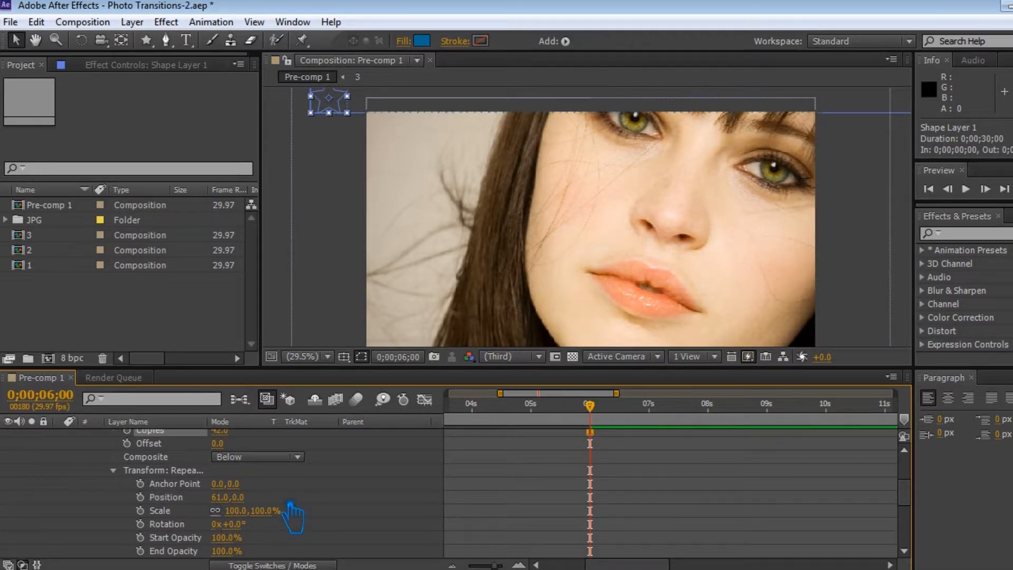
scroll(311, 498, up, 7)
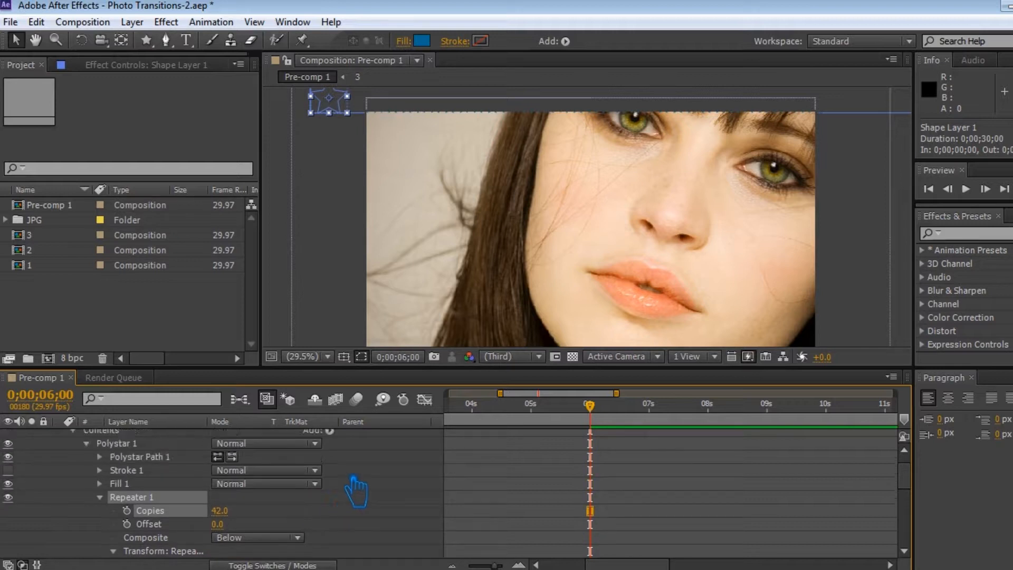
click(330, 444)
click(469, 322)
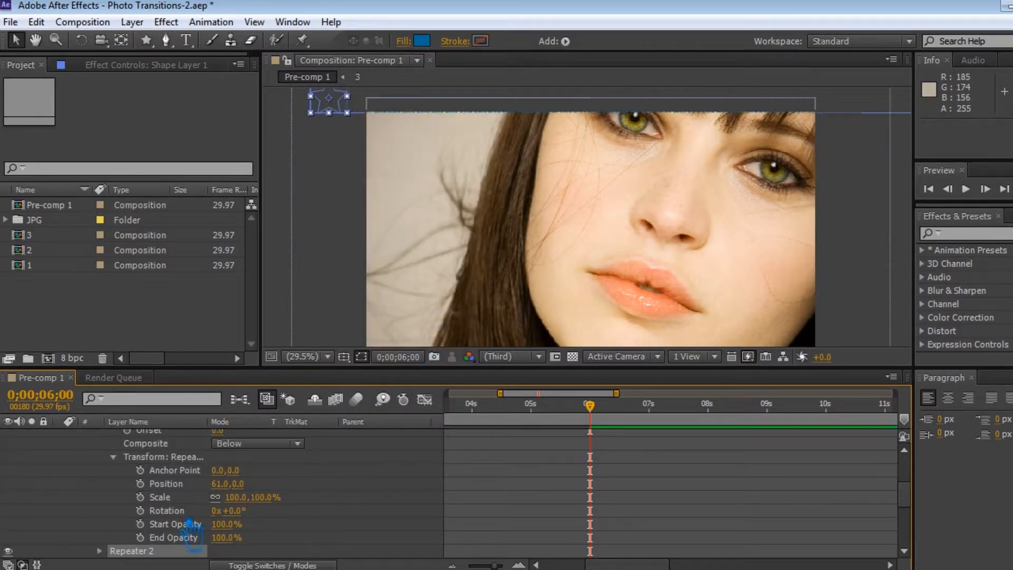
click(99, 550)
scroll(356, 520, down, 6)
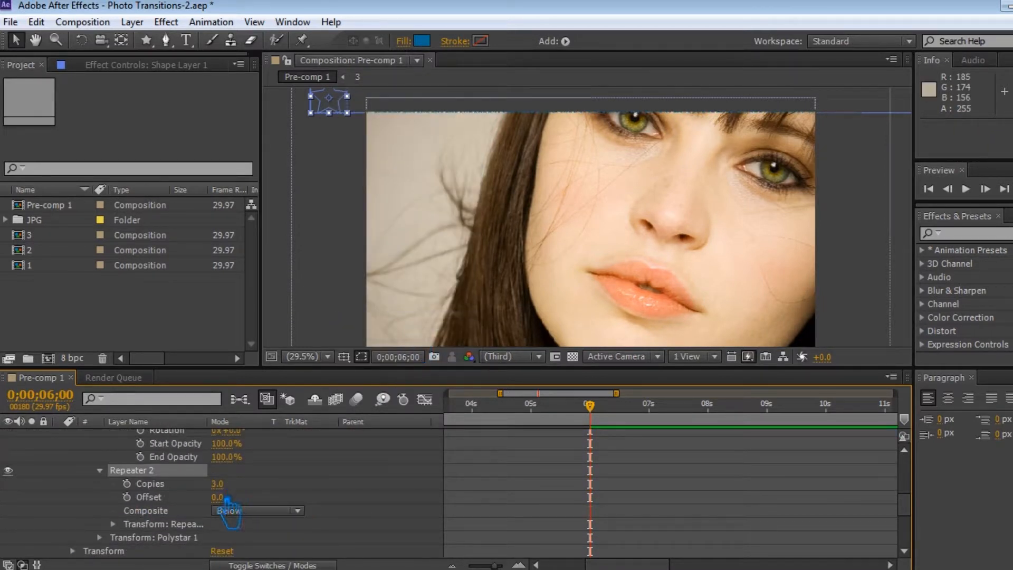
scroll(228, 506, down, 1)
click(217, 470)
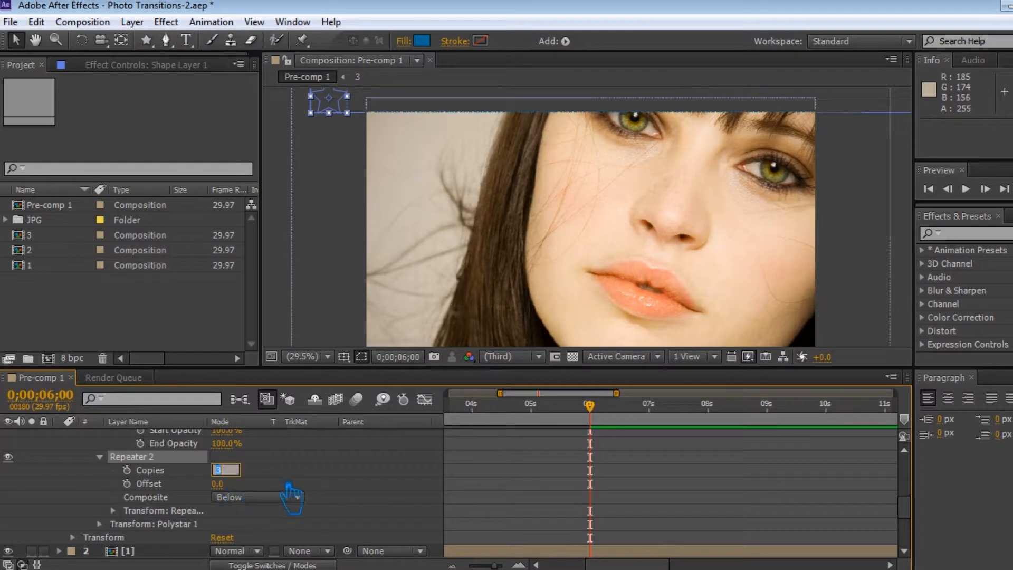
click(343, 478)
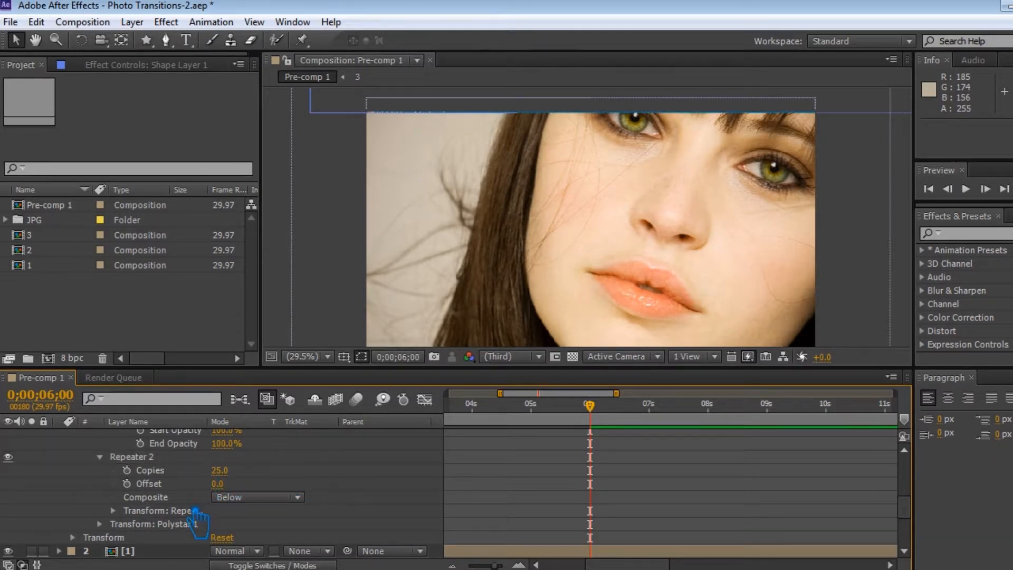
Step: Set the star's second repeater transform position to 0.0, 50.0 so its rows stack down over the photo
click(113, 525)
scroll(263, 534, down, 5)
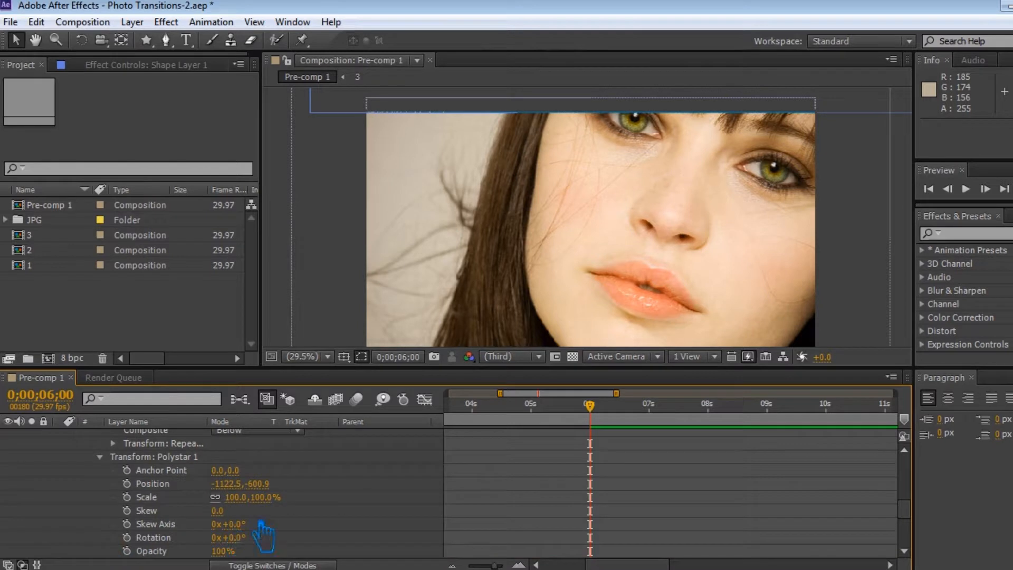
scroll(269, 530, up, 3)
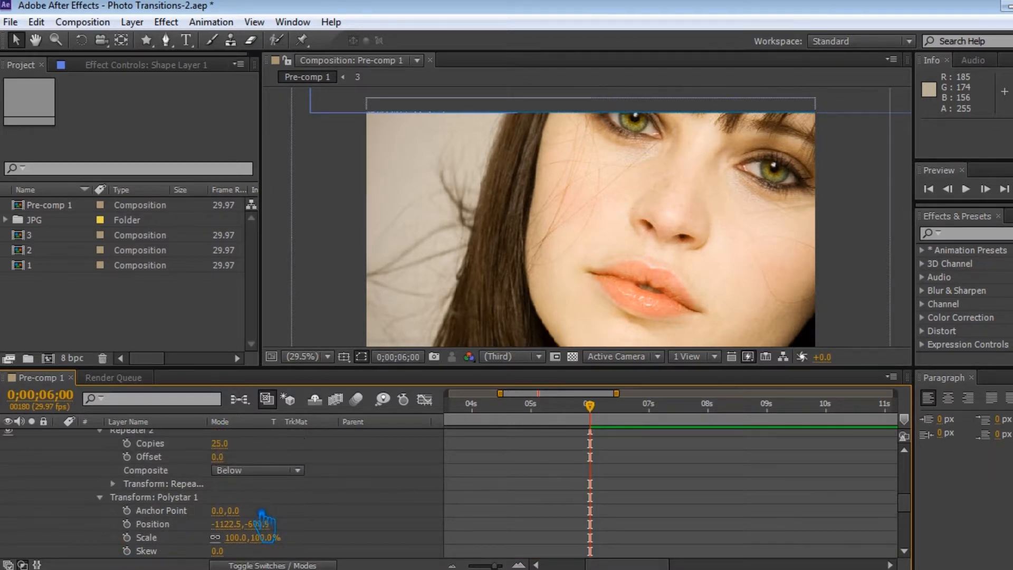
click(116, 498)
click(113, 483)
scroll(328, 528, down, 1)
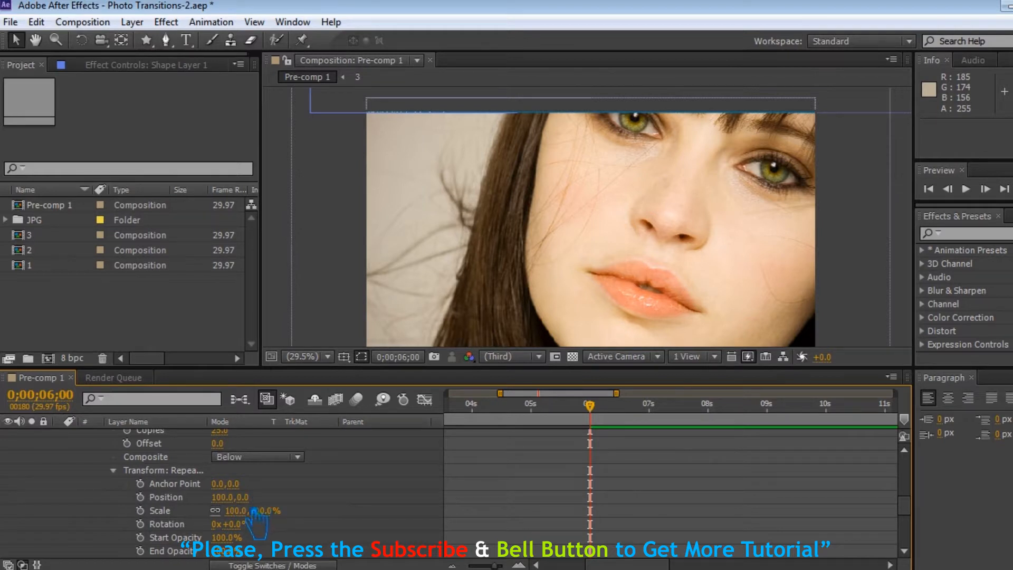
click(230, 498)
text(0)
click(302, 499)
drag(237, 499, 288, 508)
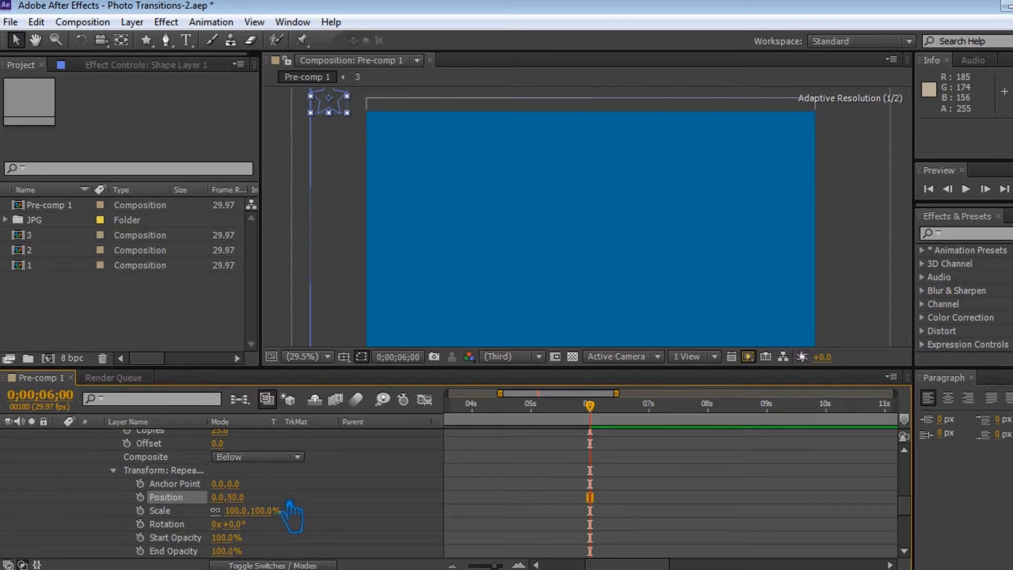
Step: Animate the star's first repeater scale from 0% at 6 seconds to 100% at 8 seconds
scroll(502, 522, up, 4)
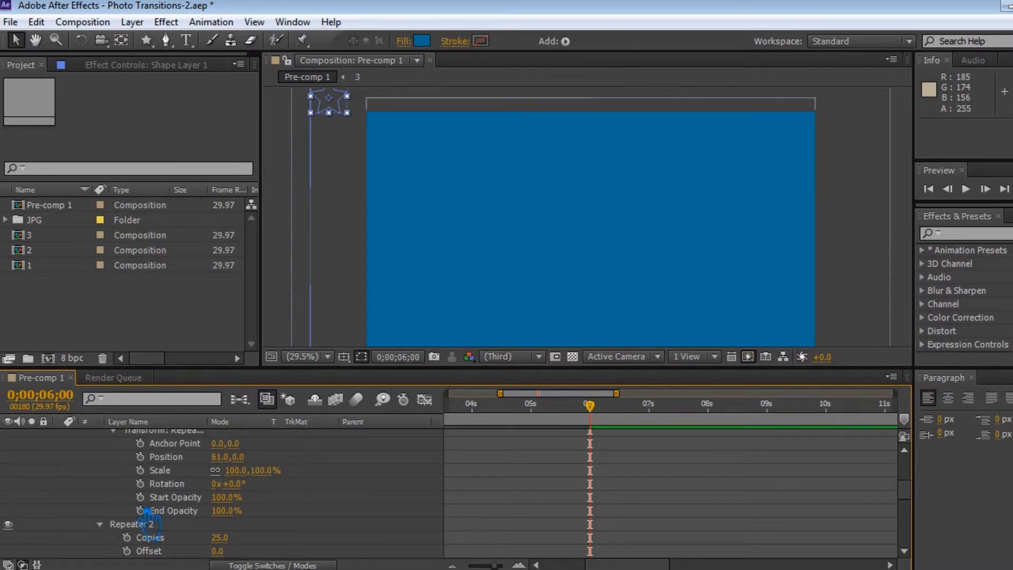
click(112, 525)
drag(591, 406, 617, 432)
click(140, 497)
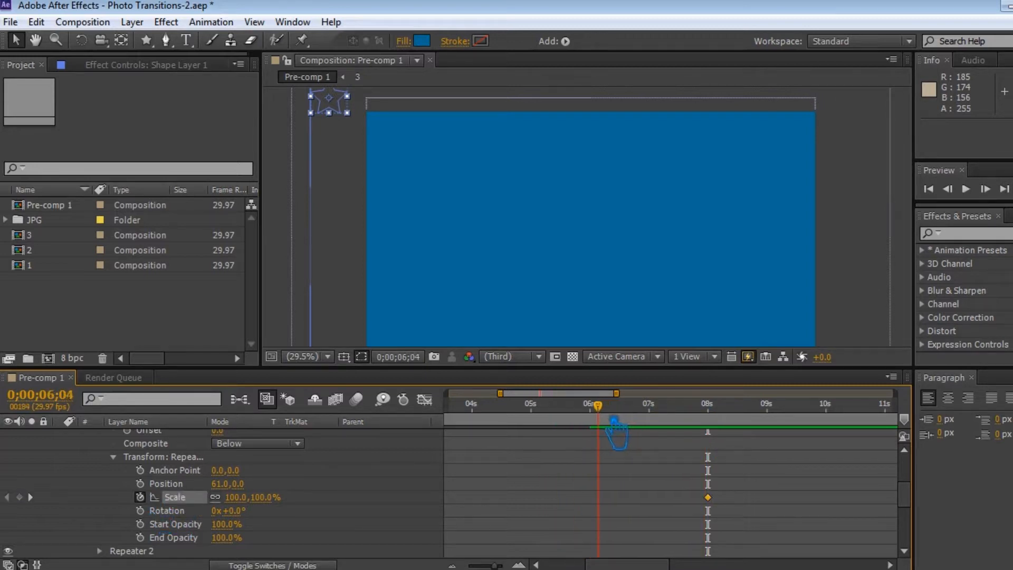
drag(253, 498, 199, 523)
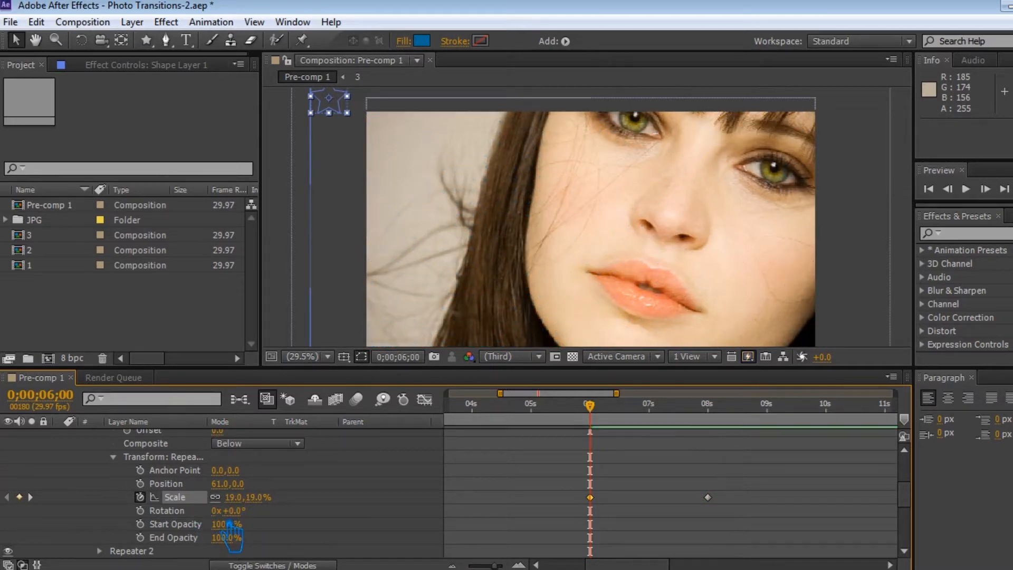
click(262, 501)
key(Return)
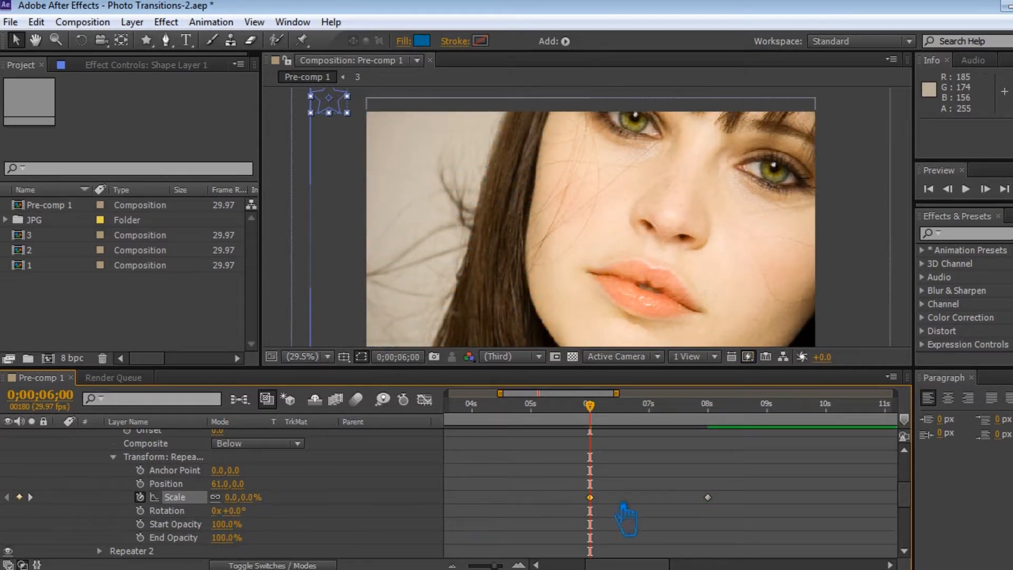
Step: Apply Easy Ease to the star repeater's scale keyframes at 6 and 8 seconds
right_click(590, 497)
mouse_move(644, 545)
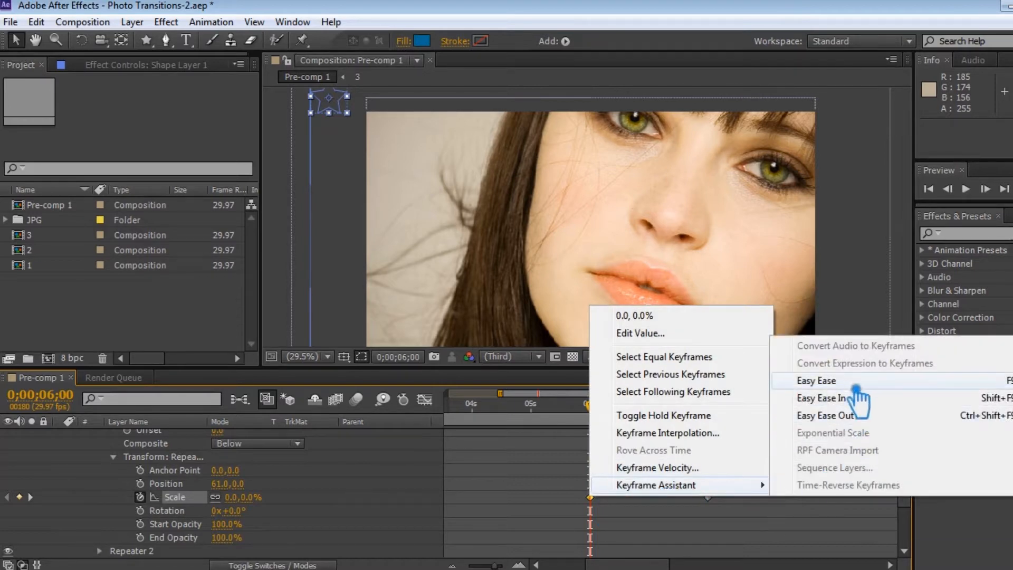
click(844, 399)
right_click(707, 497)
mouse_move(749, 486)
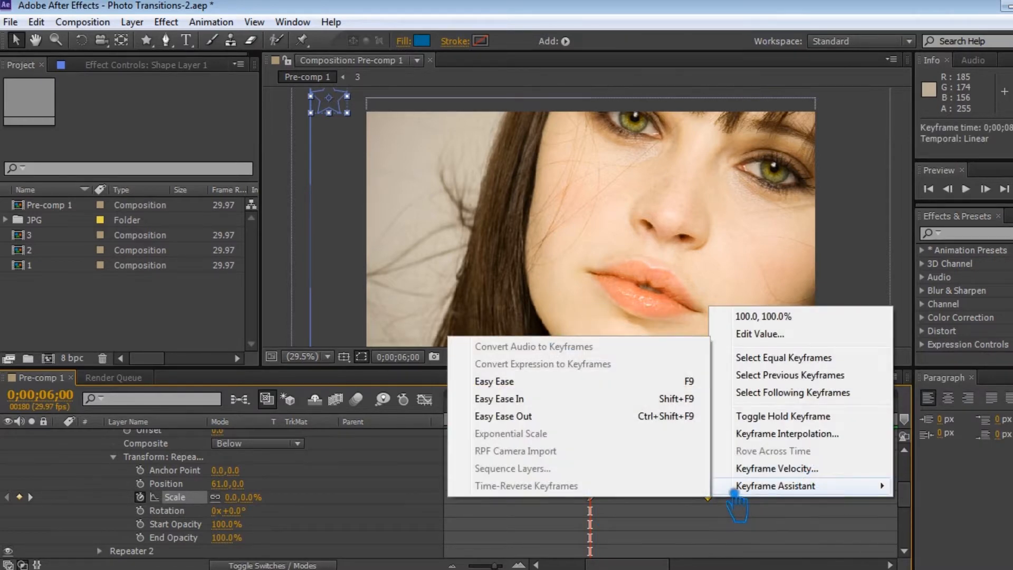
click(544, 390)
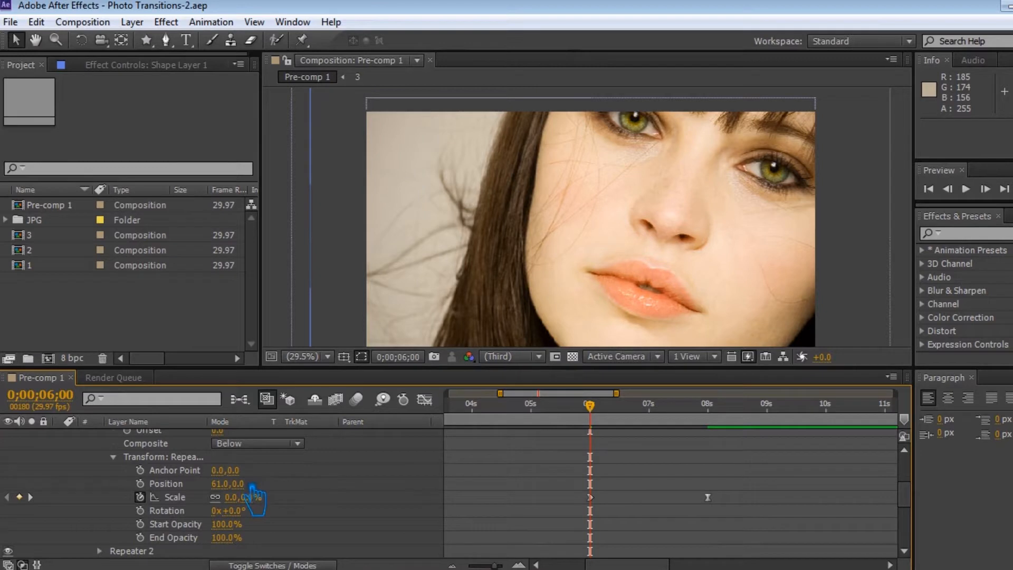
Step: Place the star layer directly above 20.jpg as its inverted alpha matte, and save with the playhead at 8 seconds
scroll(137, 485, up, 8)
click(59, 436)
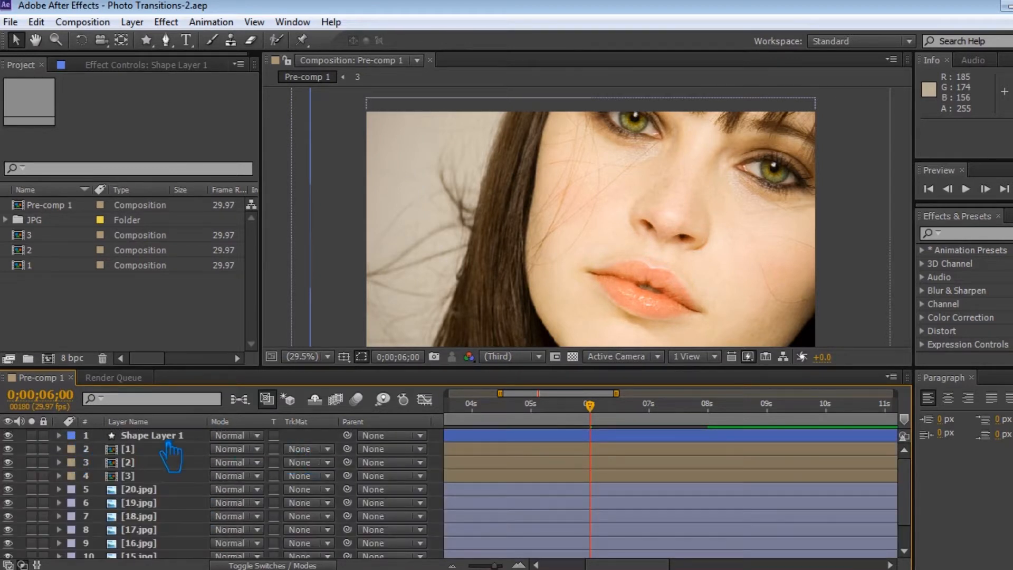
drag(168, 439, 169, 478)
click(308, 489)
click(396, 437)
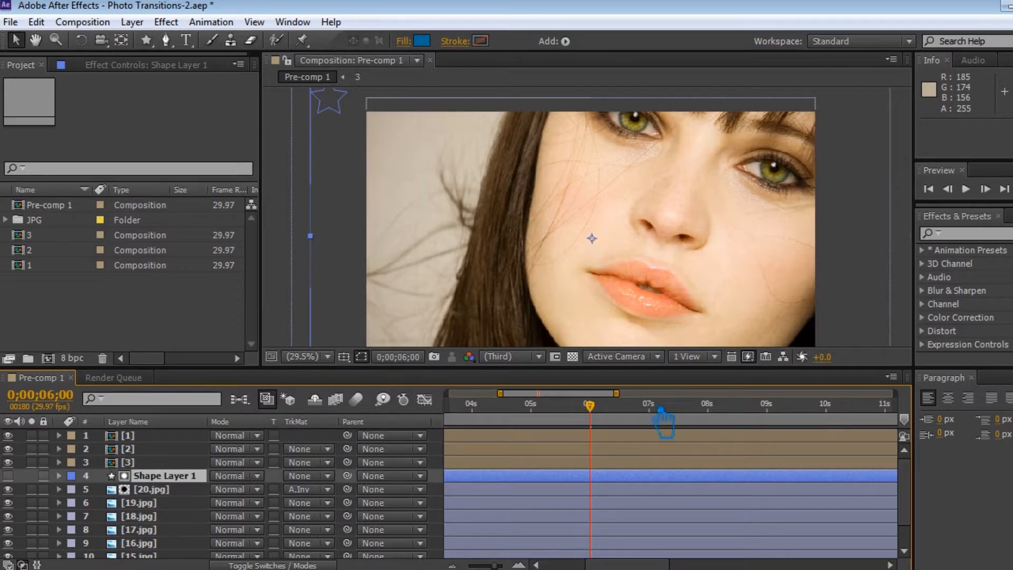
drag(594, 419, 720, 425)
key(ctrl+s)
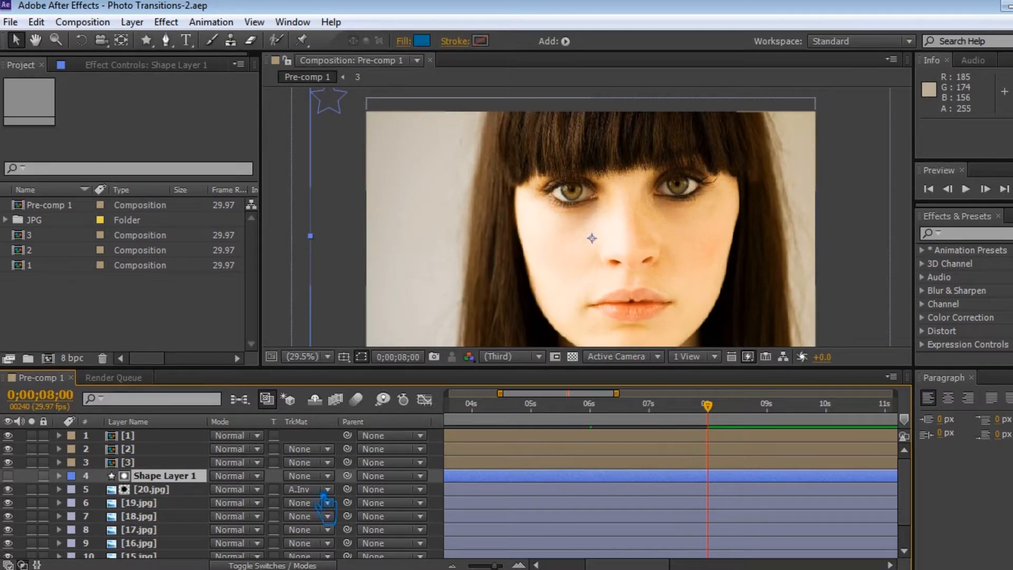
Step: Pre-compose the star shape layer together with 20.jpg as a composition named 4
shift+click(158, 489)
right_click(161, 490)
click(227, 472)
text(4)
click(576, 372)
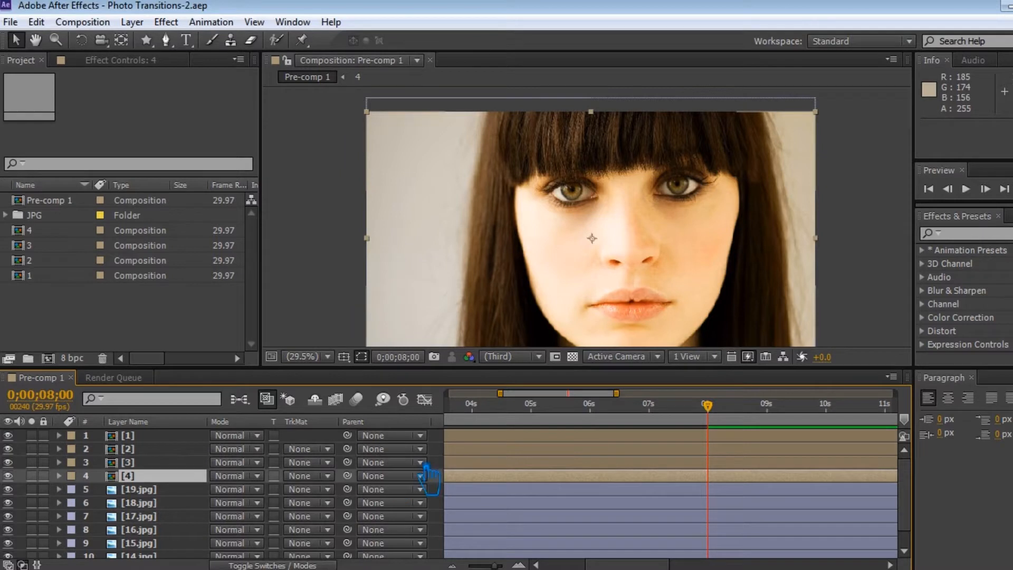
Step: Draw a small circle with the Ellipse Tool just outside the photo's upper-left corner
click(446, 456)
click(147, 42)
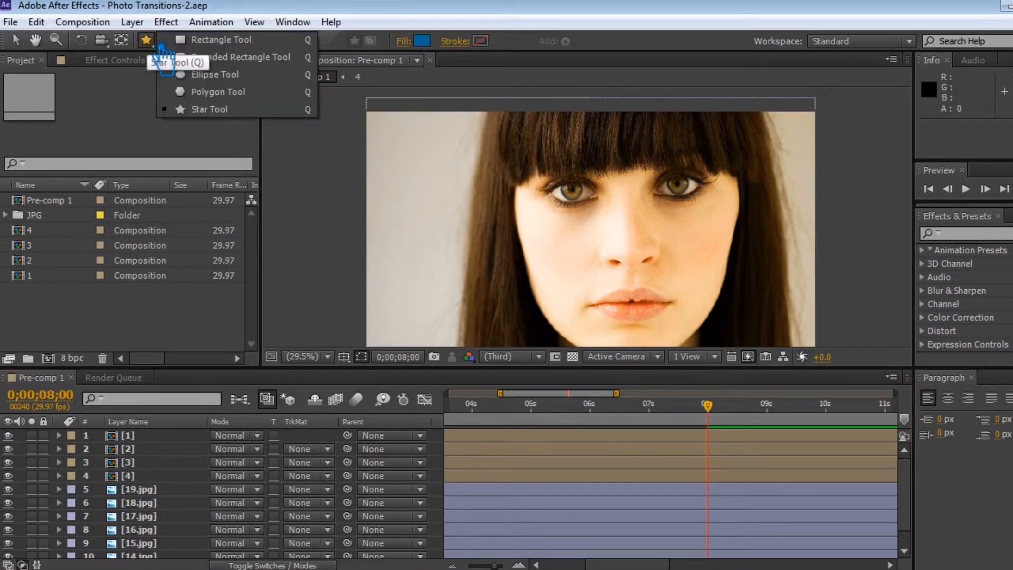
click(214, 76)
drag(320, 102, 350, 132)
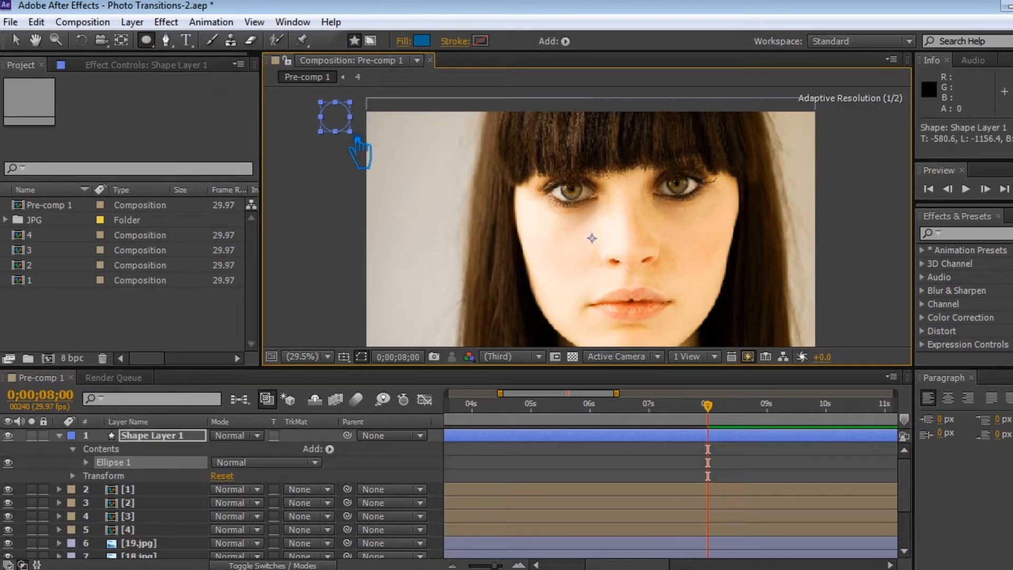
click(16, 40)
Step: Add a repeater to the circle and set its copies to 26
click(329, 449)
click(393, 329)
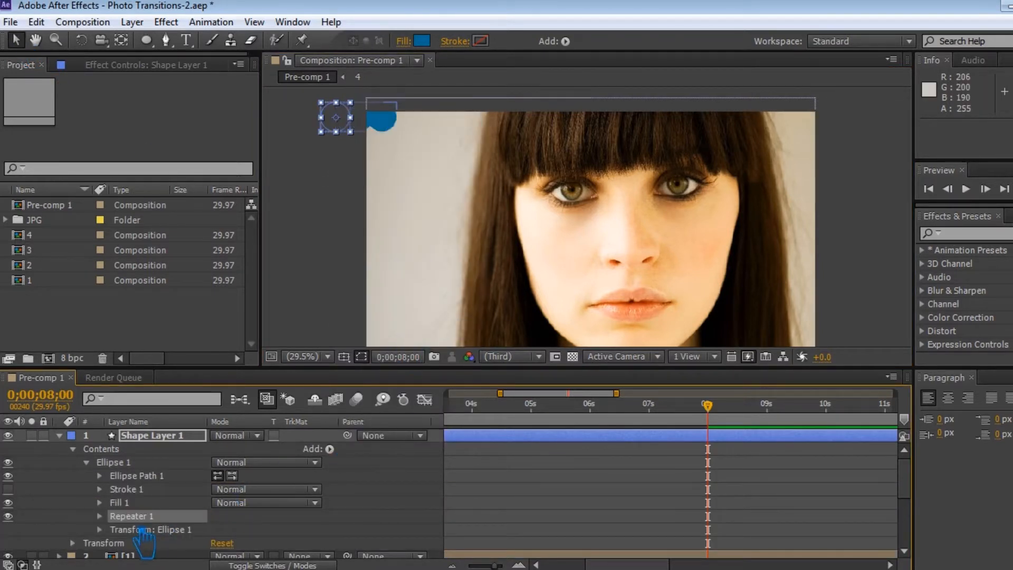
click(100, 516)
drag(219, 510, 250, 522)
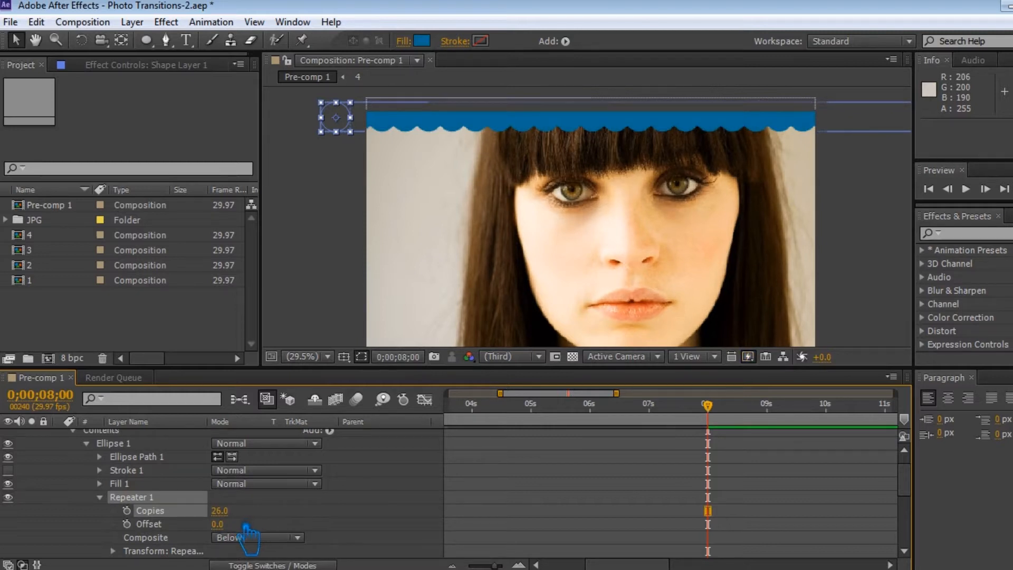
scroll(248, 526, down, 1)
click(113, 537)
scroll(158, 543, down, 4)
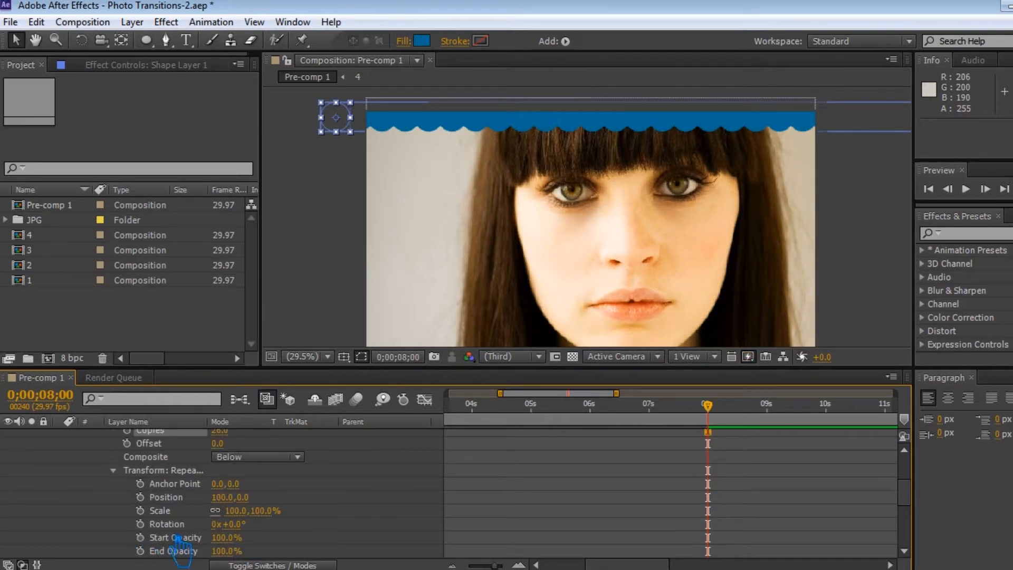
scroll(308, 511, up, 4)
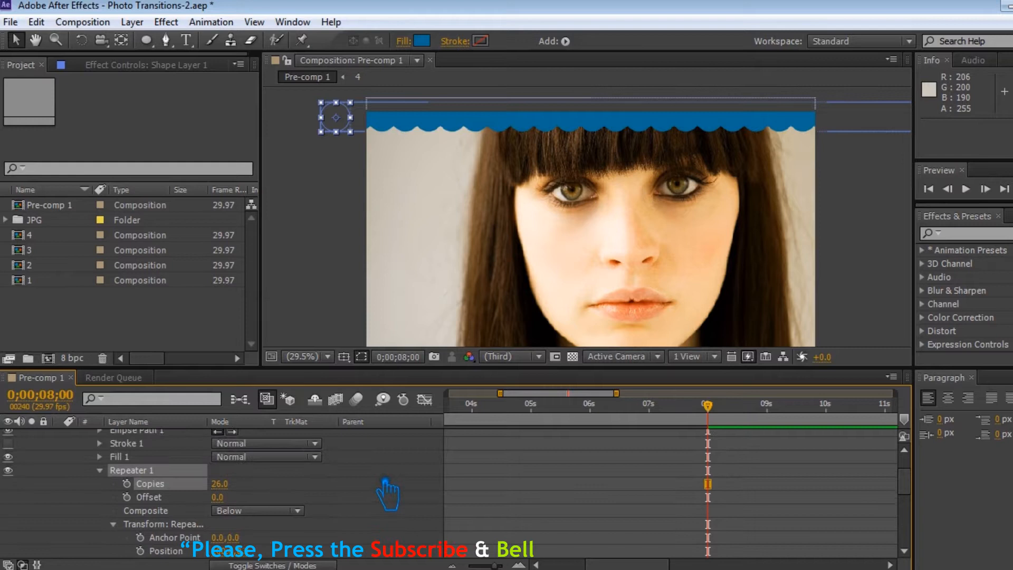
click(113, 524)
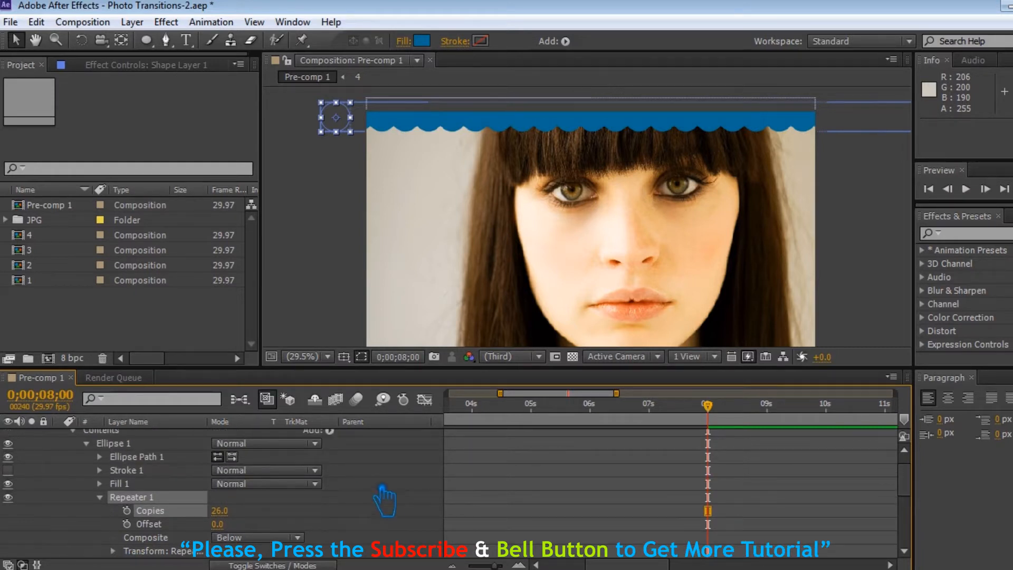
Step: Add a second repeater to the circle and set its copies to 20
scroll(369, 474, up, 1)
click(344, 452)
click(409, 328)
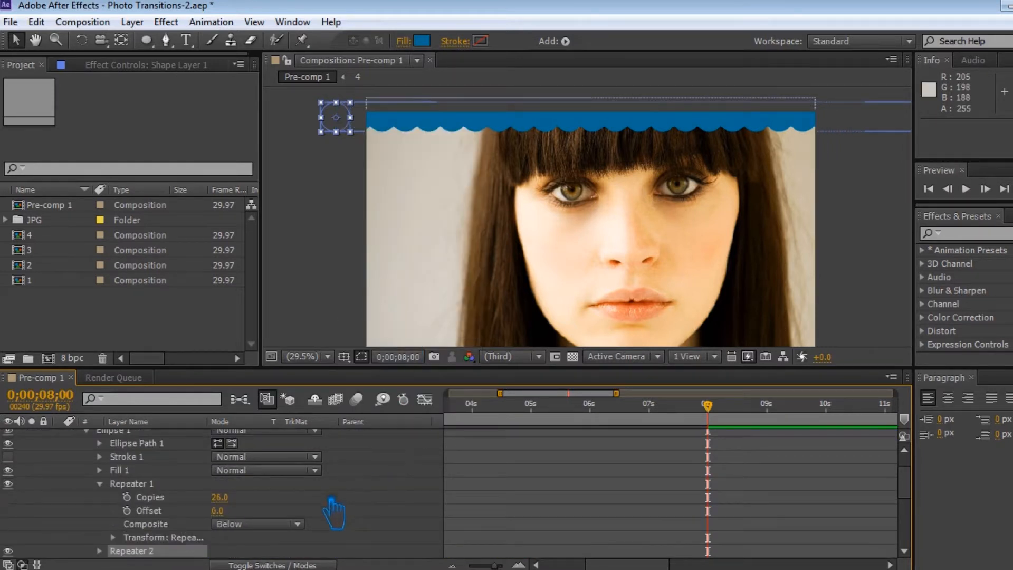
scroll(158, 537, down, 1)
click(100, 524)
scroll(119, 530, down, 1)
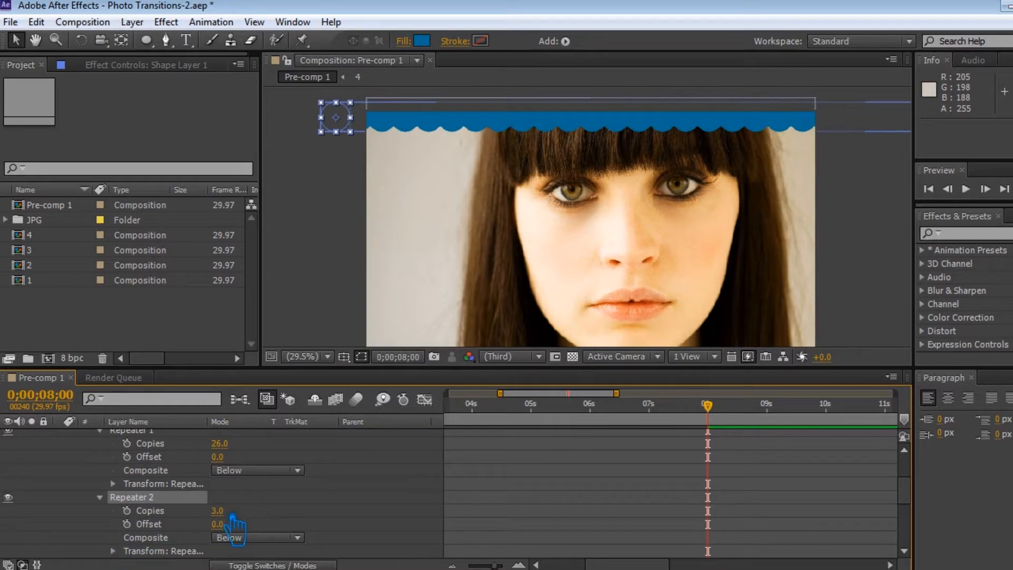
scroll(232, 522, down, 1)
click(218, 470)
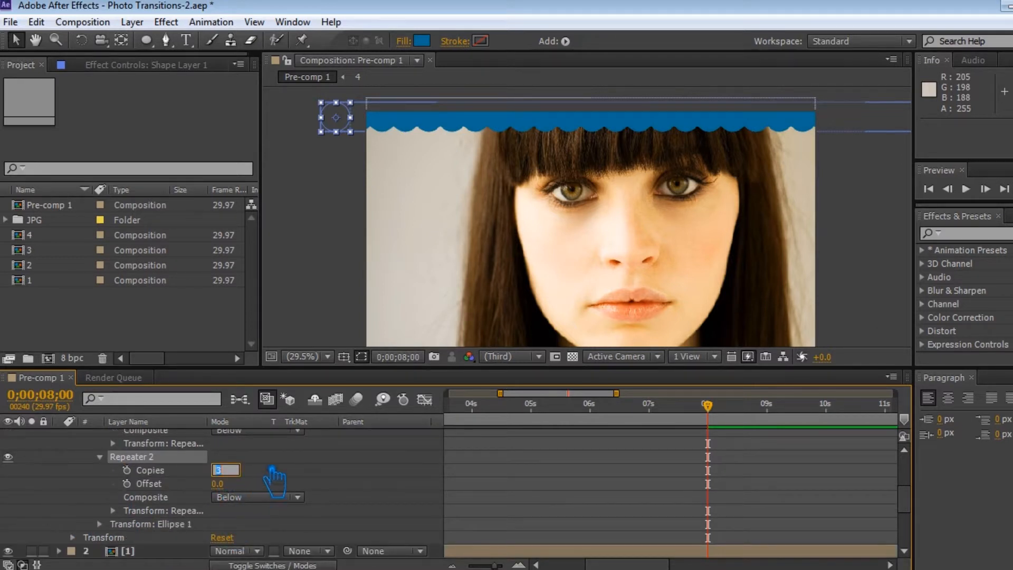
key(Return)
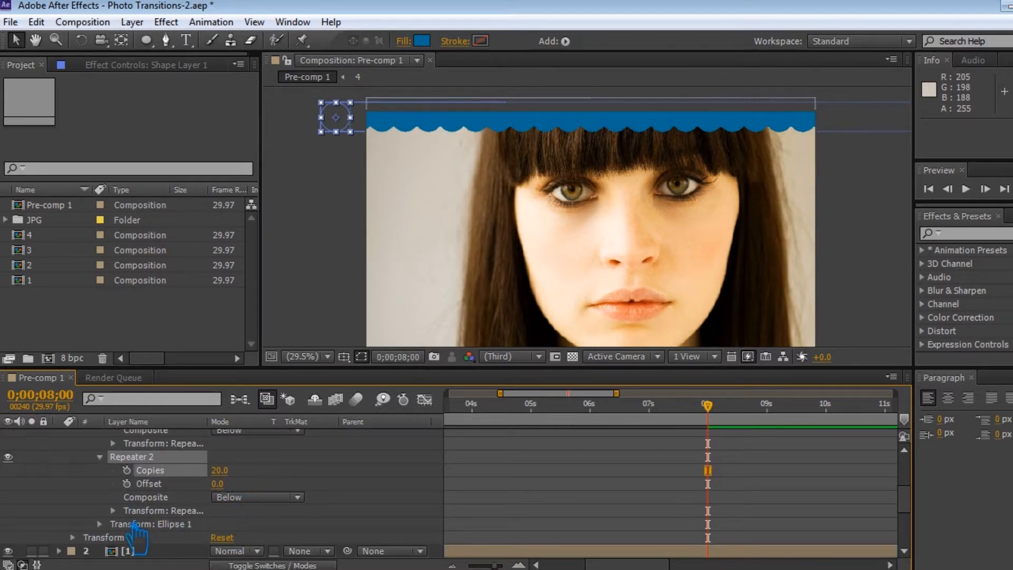
Step: Set the circle's second repeater transform position to 0.0, 0.0 and move the playhead to 10 seconds
click(113, 510)
scroll(198, 525, down, 1)
click(224, 497)
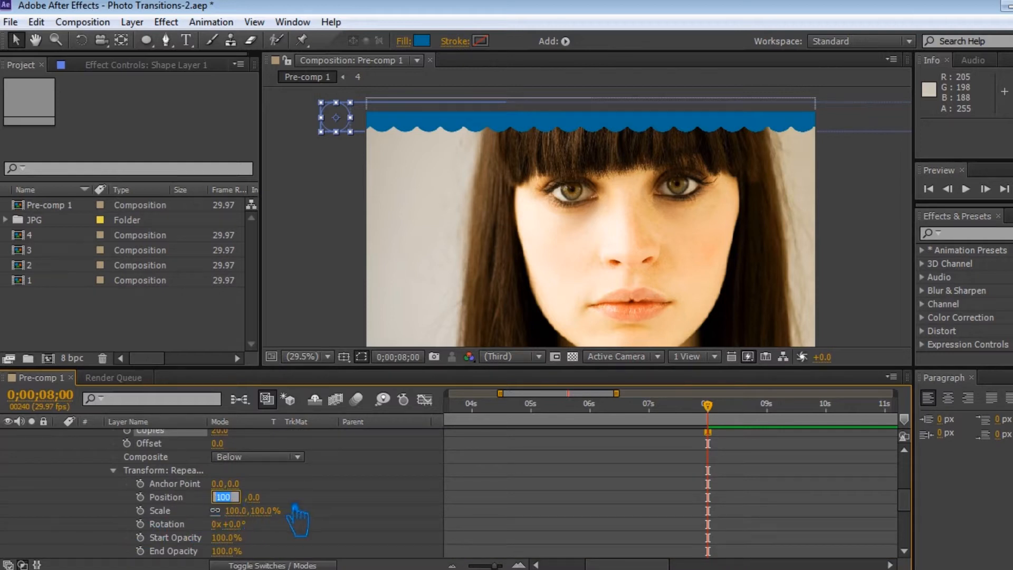
text(0)
key(Return)
drag(718, 419, 842, 422)
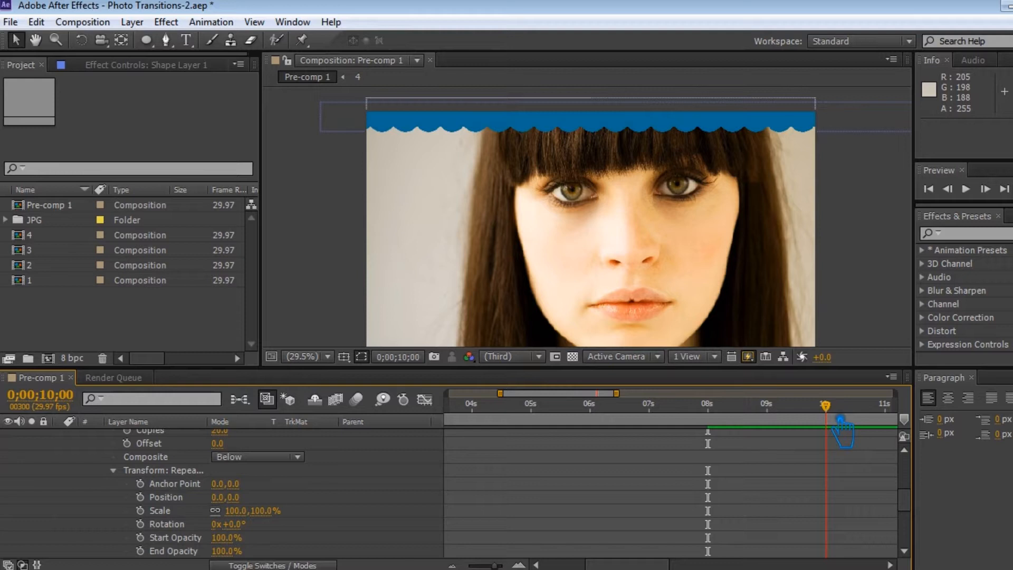
drag(233, 497, 294, 501)
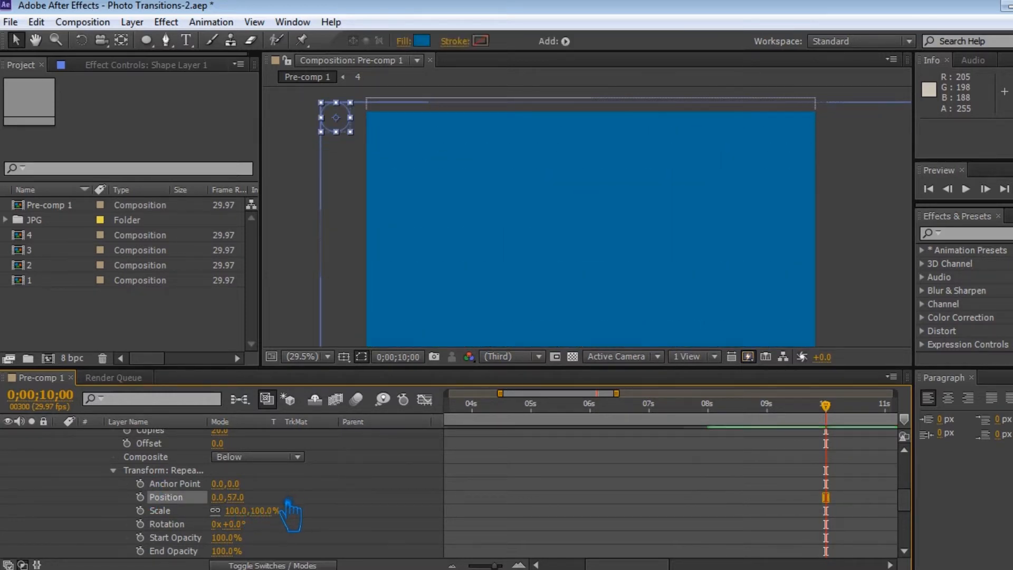
click(140, 511)
drag(826, 405, 724, 429)
drag(261, 523, 233, 524)
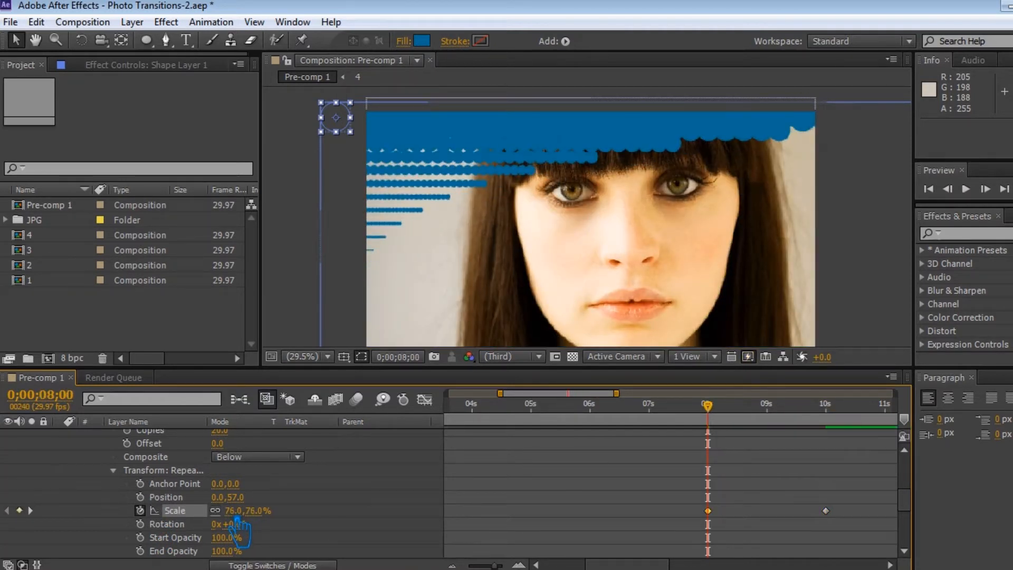
drag(247, 525, 187, 554)
key(ctrl+z)
key(ctrl+z)
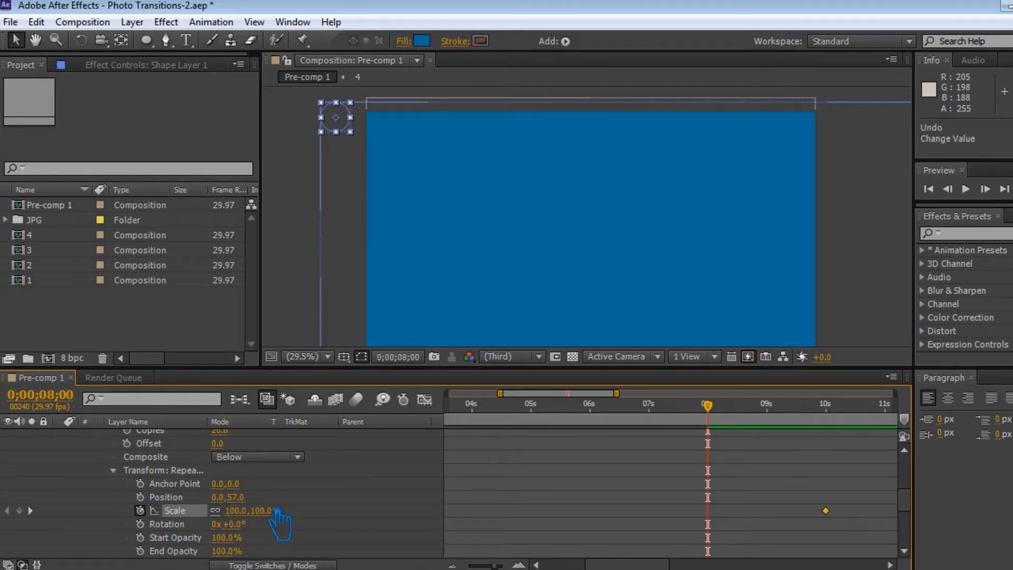
key(ctrl+z)
key(ctrl+z)
Step: Increase the vertical transform position of the circle's second repeater until the circle rows cover the whole photo
scroll(266, 509, up, 2)
scroll(267, 509, down, 4)
scroll(267, 509, up, 8)
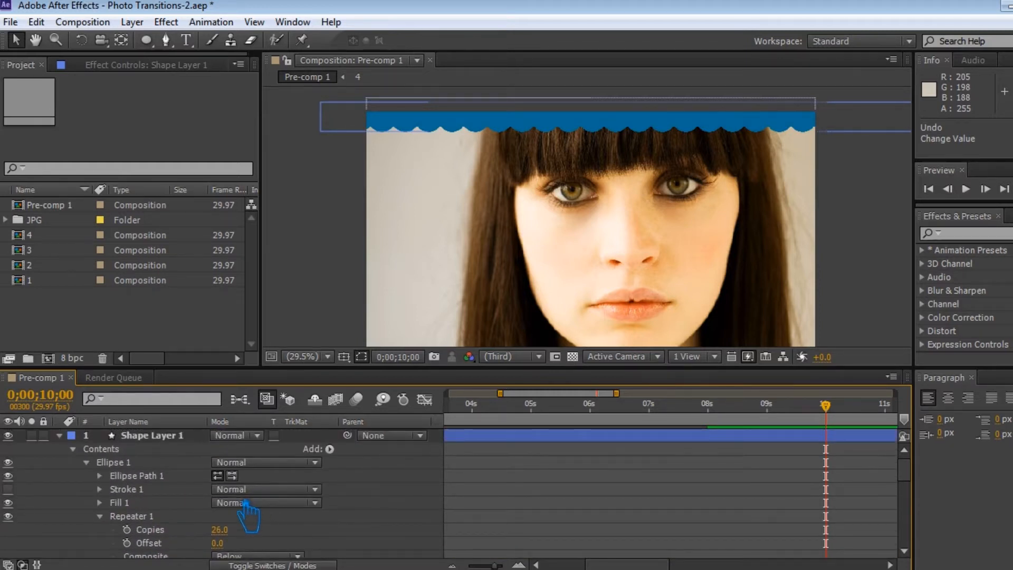
scroll(246, 507, down, 3)
click(99, 543)
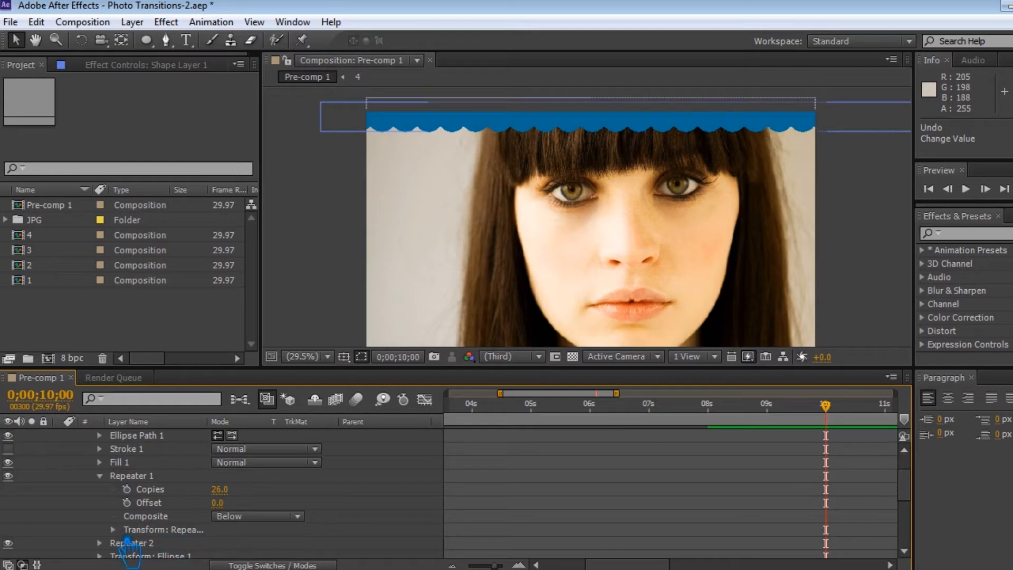
click(113, 530)
scroll(316, 522, down, 6)
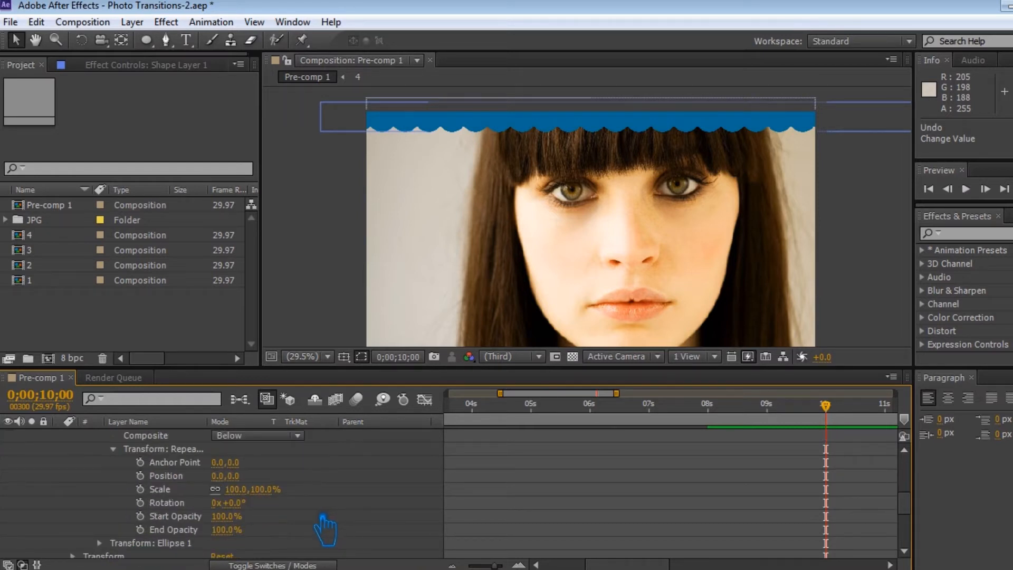
drag(236, 476, 292, 485)
scroll(285, 485, up, 7)
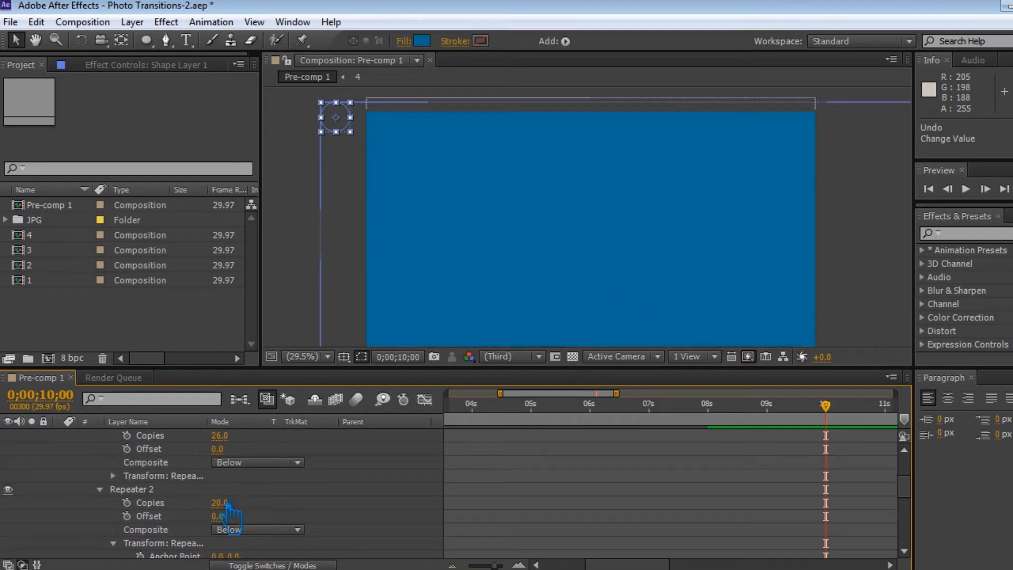
Step: Add a scale keyframe in the transform of the circle's first repeater at 10 seconds
scroll(175, 533, down, 2)
click(166, 542)
click(114, 516)
scroll(154, 502, up, 2)
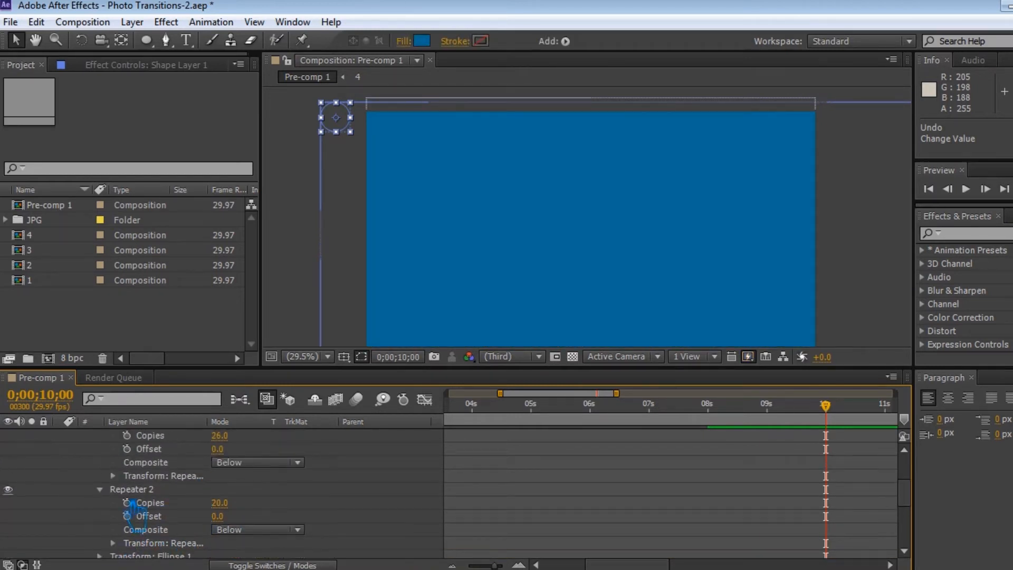
click(99, 489)
scroll(214, 488, up, 2)
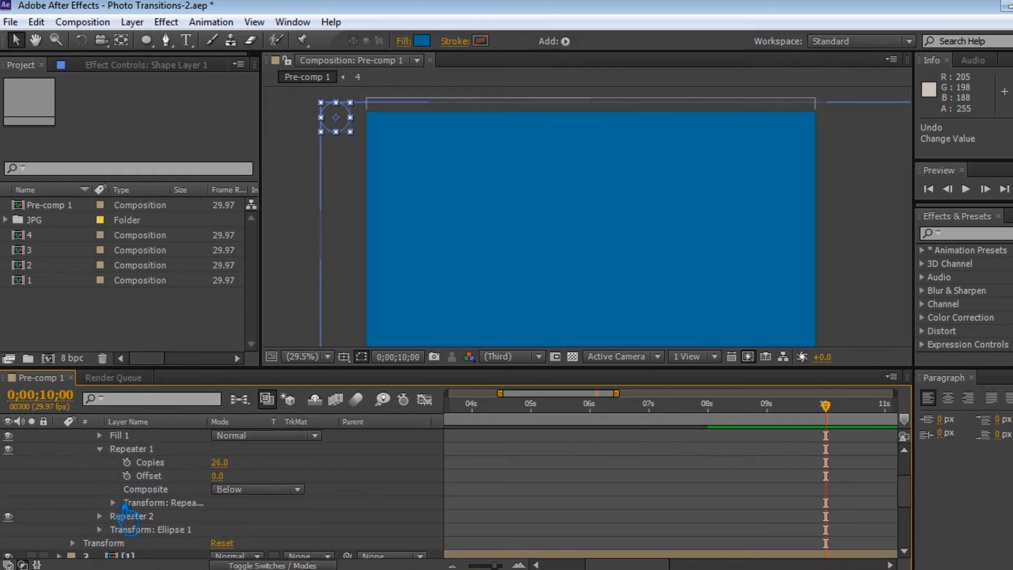
scroll(159, 504, down, 2)
key(alt+shift+s)
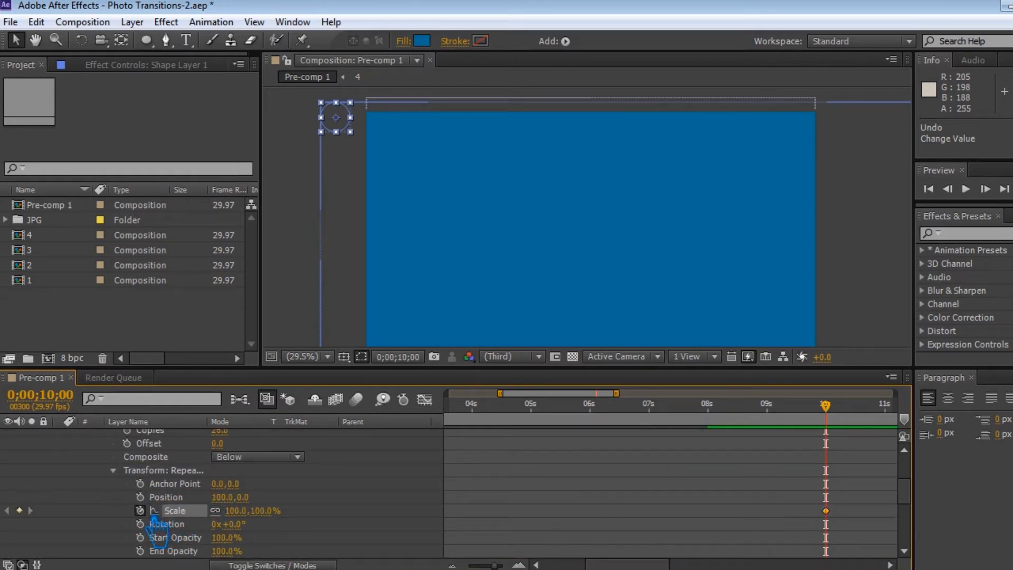
Step: Set the first repeater's transform scale to 4.0% at 8 seconds and save the project
drag(838, 412, 716, 434)
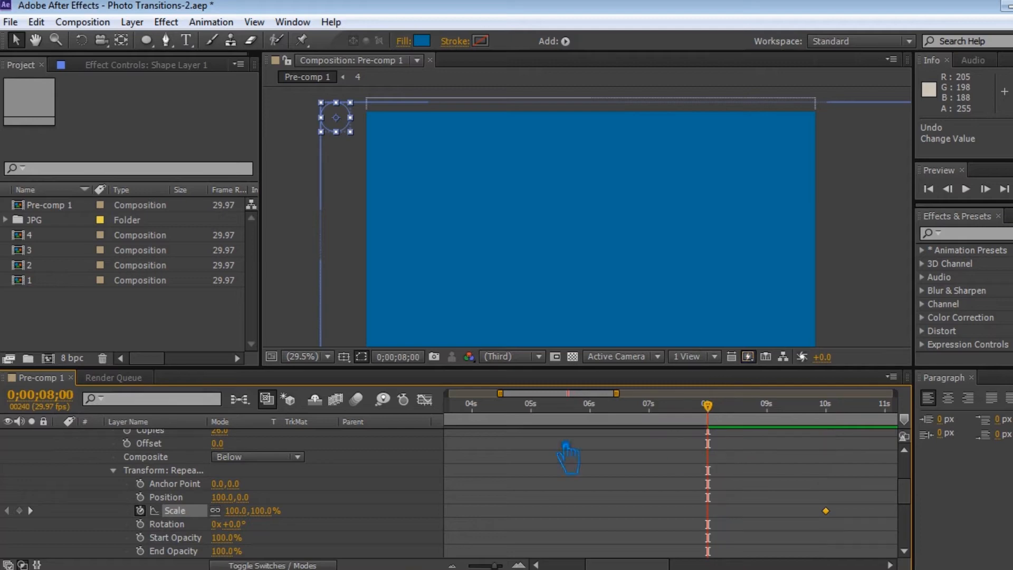
drag(257, 515, 181, 526)
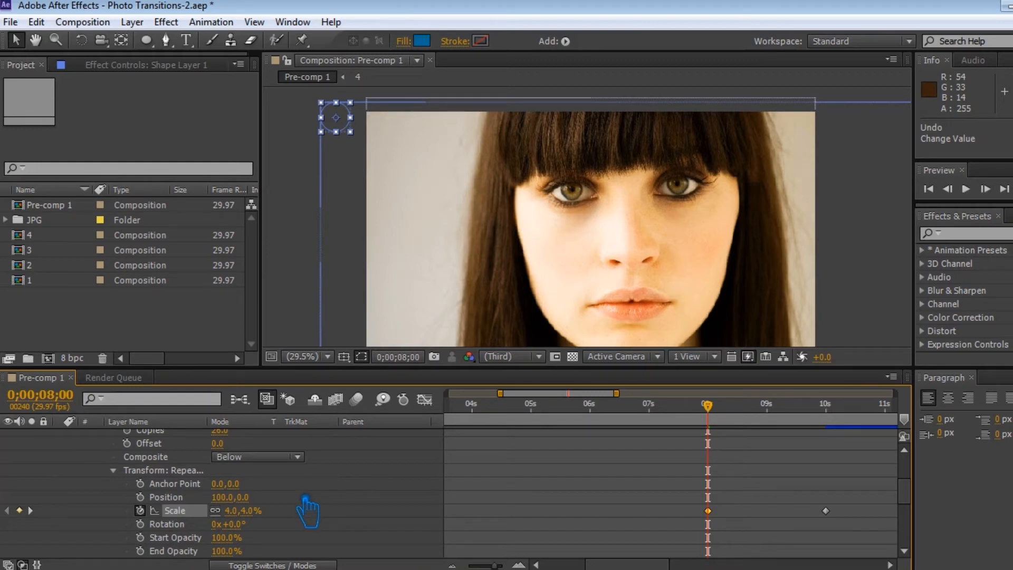
key(ctrl+s)
Step: Apply Easy Ease to the first repeater's scale keyframes at 8 and 10 seconds
right_click(707, 510)
mouse_move(773, 497)
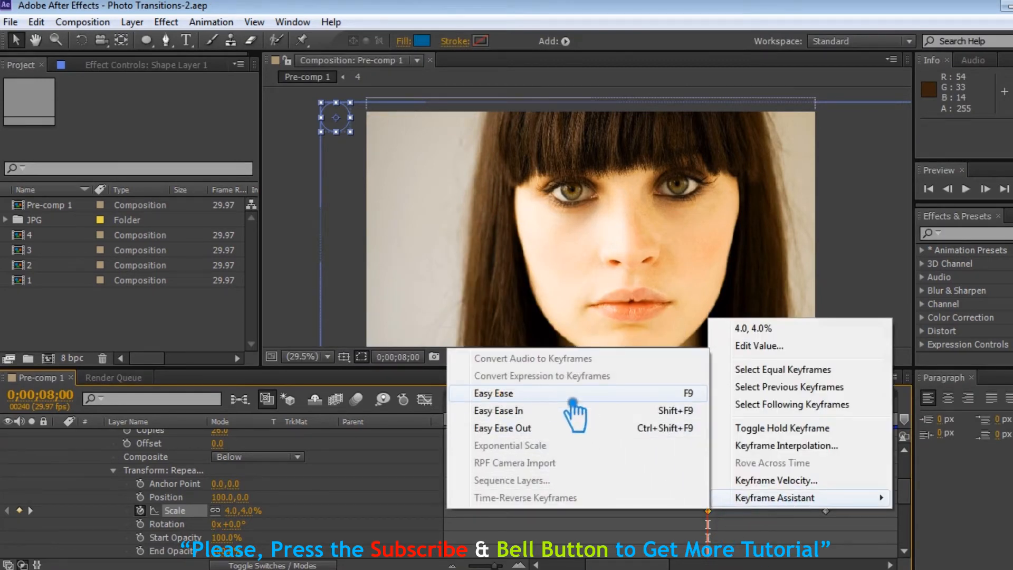
click(575, 427)
right_click(825, 511)
mouse_move(927, 499)
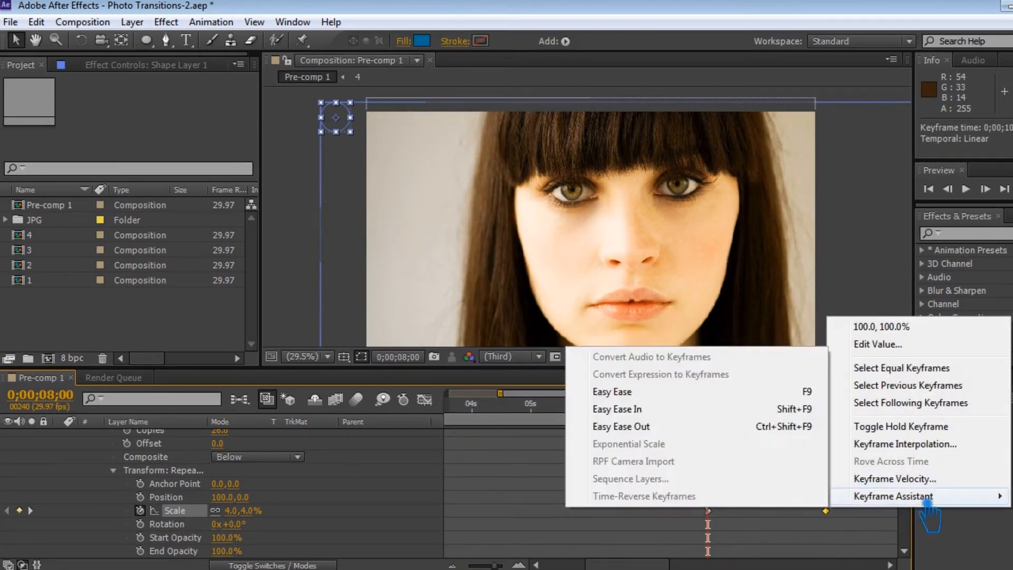
click(663, 401)
Step: Move Shape Layer 1 directly above 19.jpg and use it as that photo's inverted alpha matte
scroll(211, 485, up, 5)
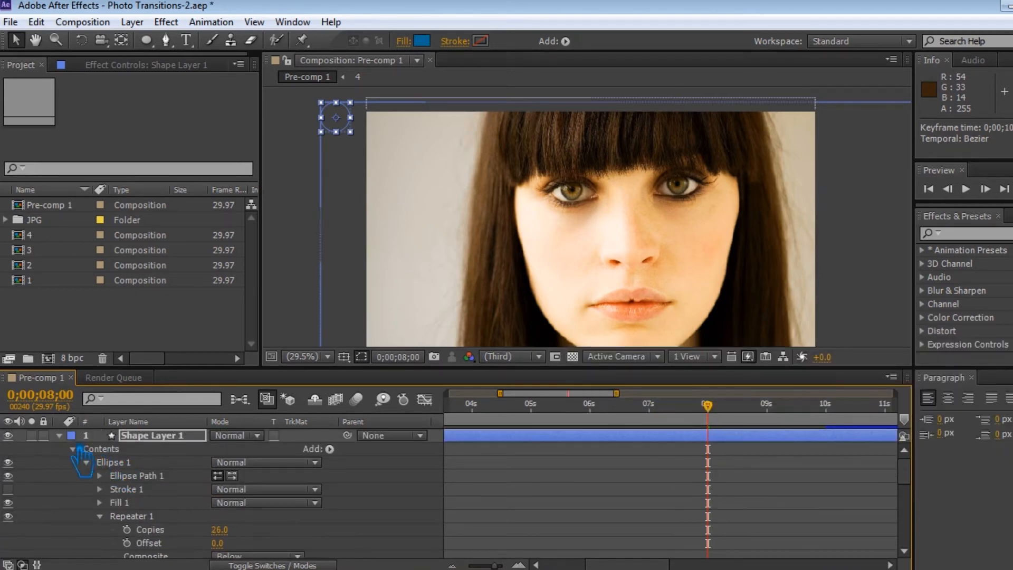
click(59, 436)
drag(178, 438, 166, 493)
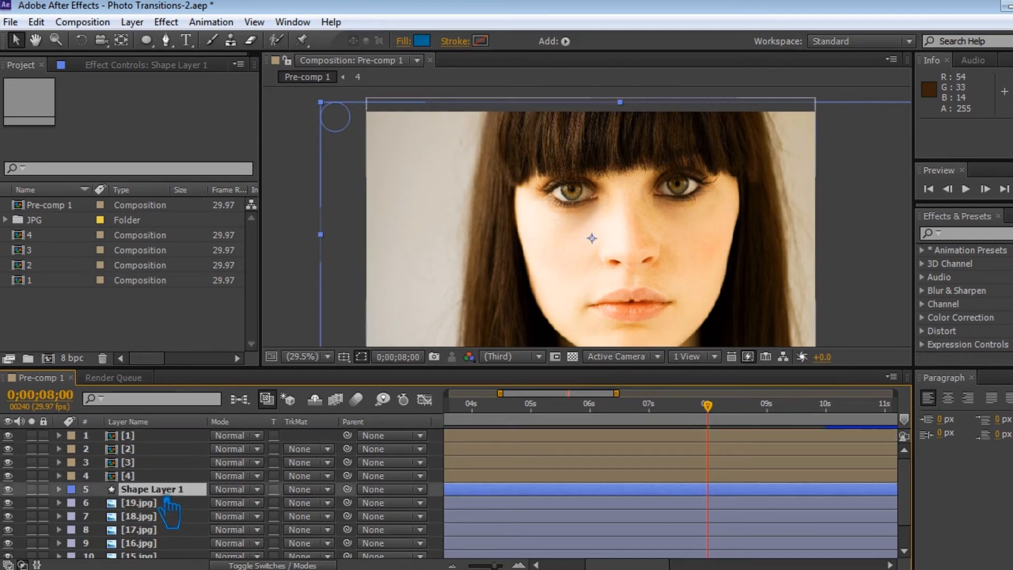
click(310, 501)
click(364, 448)
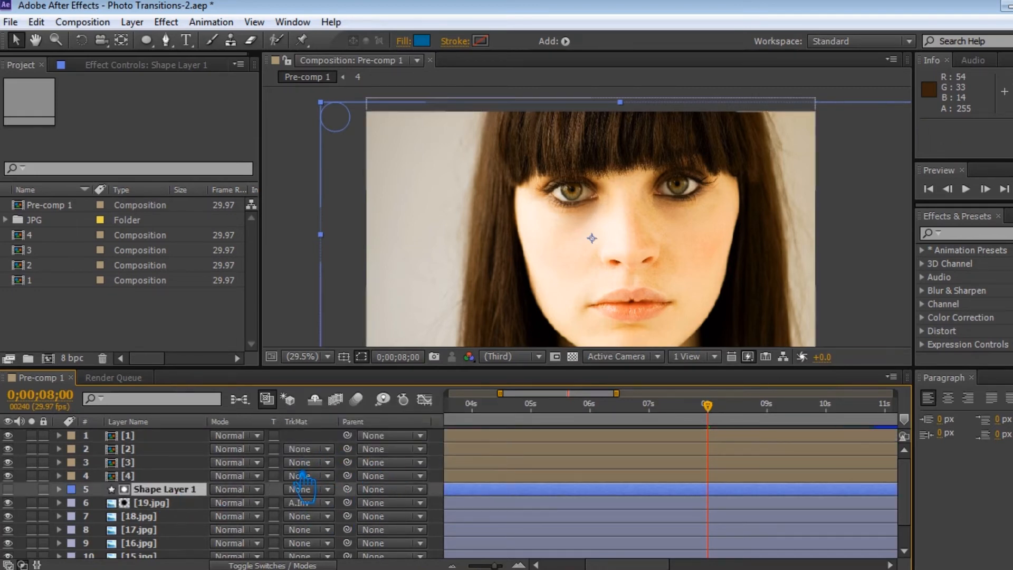
Step: Pre-compose Shape Layer 1 and 19.jpg into a composition named 5, moving all attributes, and save the project
shift+click(159, 502)
right_click(168, 502)
click(245, 536)
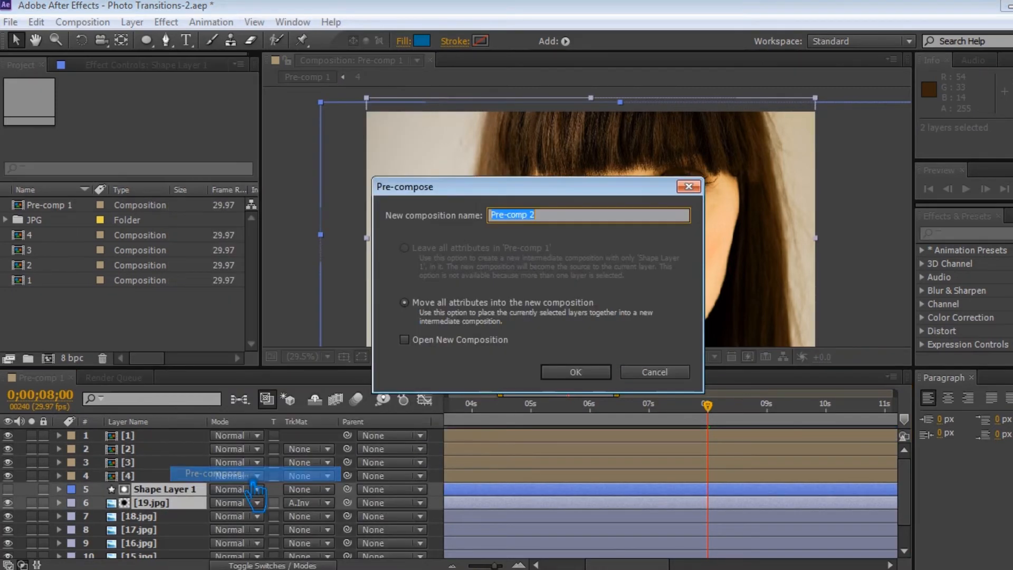
text(5)
click(575, 372)
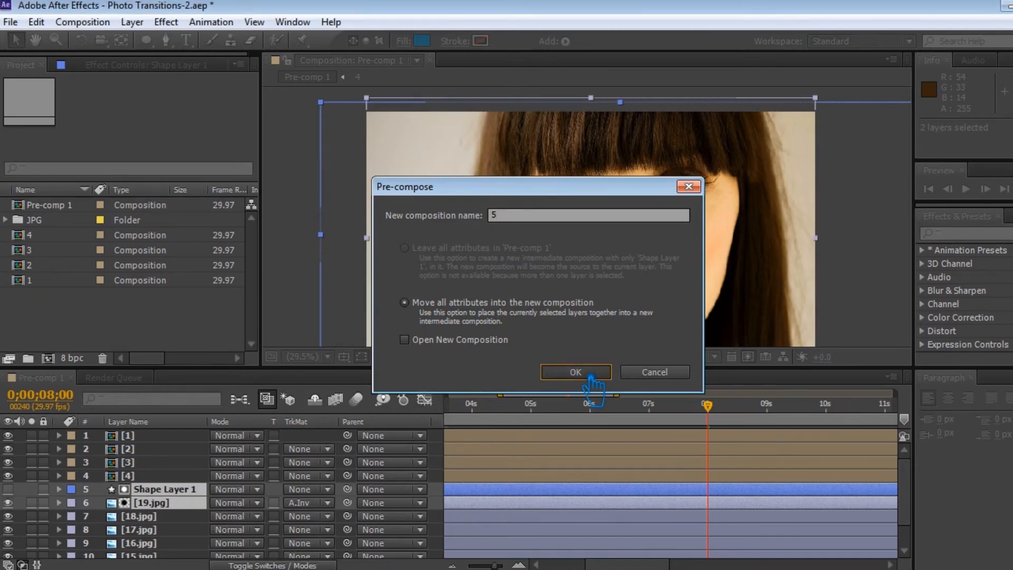
key(ctrl+s)
Step: End the work area at 0;00;10;12, save the project and play a RAM preview of the transitions
drag(707, 406, 862, 414)
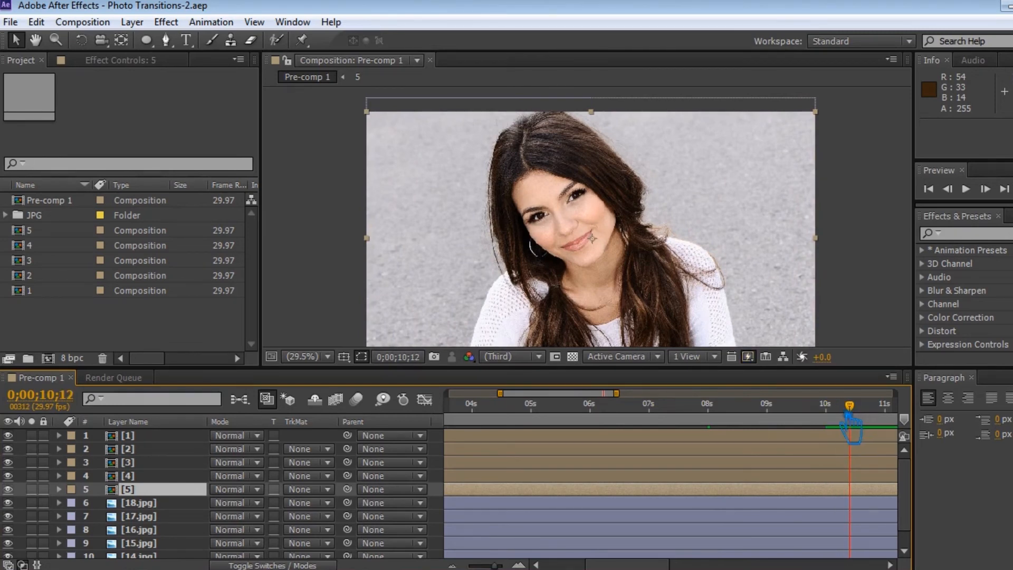
key(n)
key(ctrl+s)
click(1011, 189)
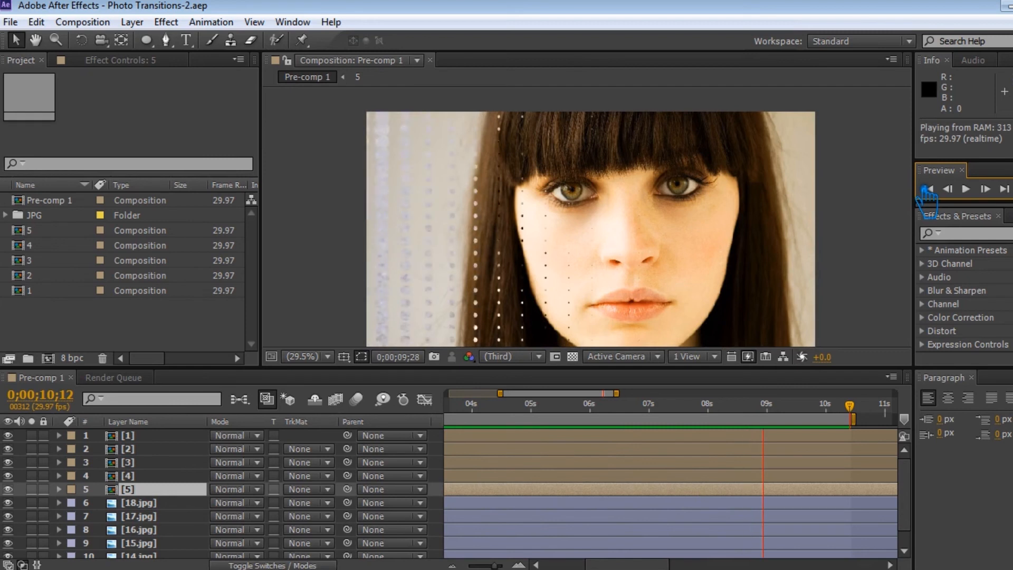
key(space)
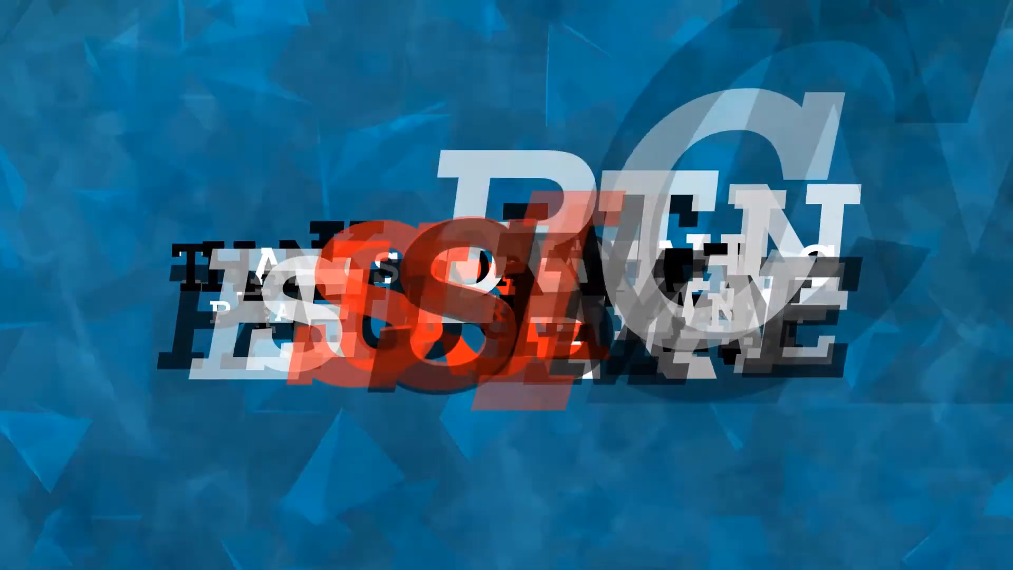